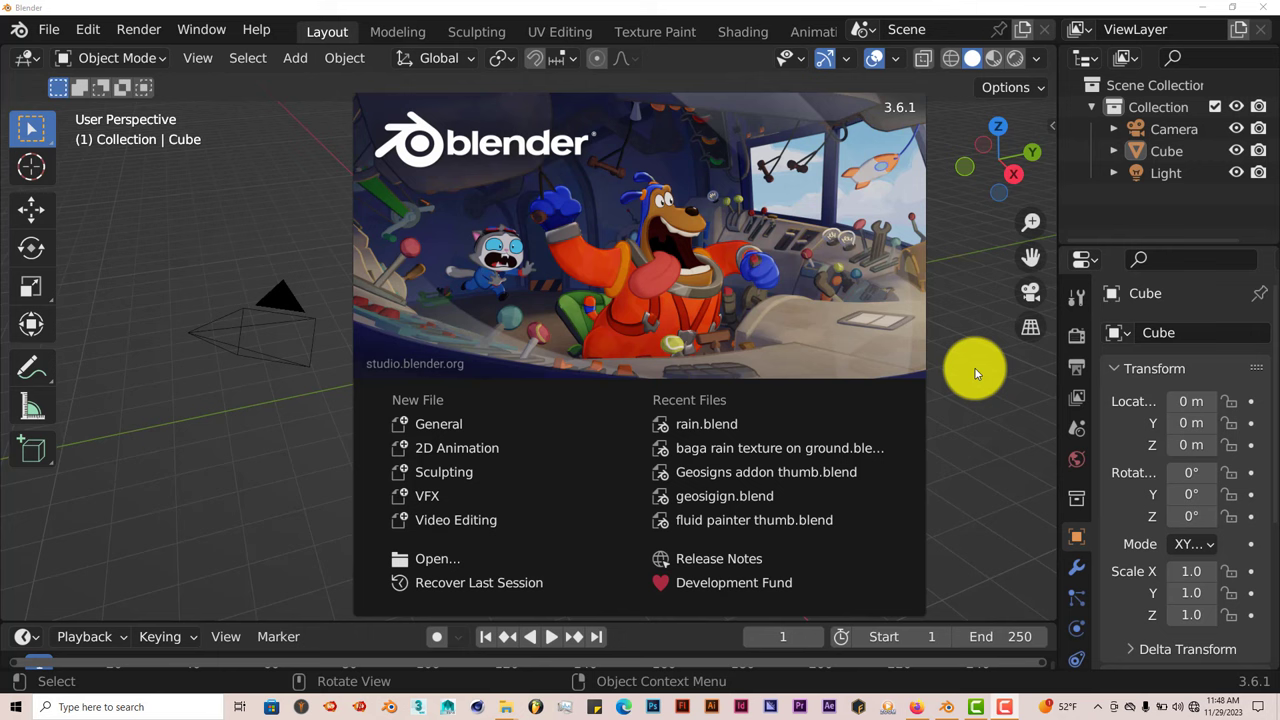
{"action": "left_click", "coordinate": [84, 32]}
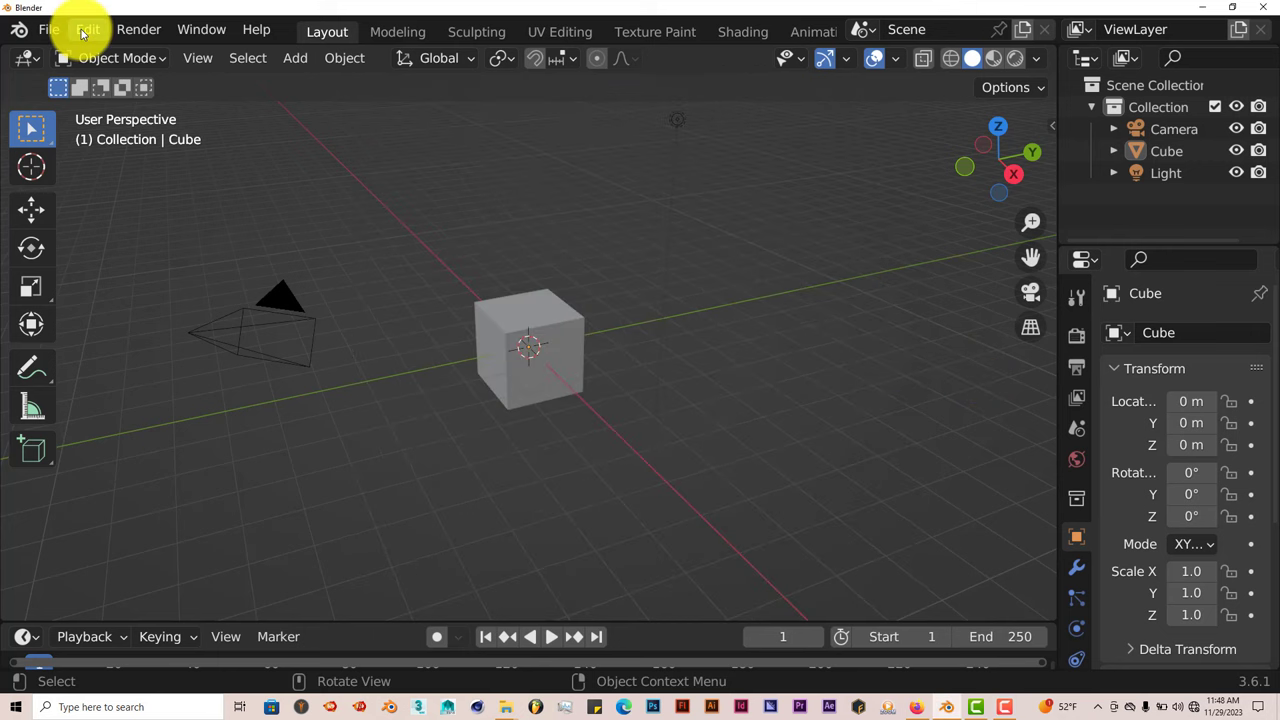
{"action": "left_click", "coordinate": [86, 30]}
{"action": "left_click", "coordinate": [137, 340]}
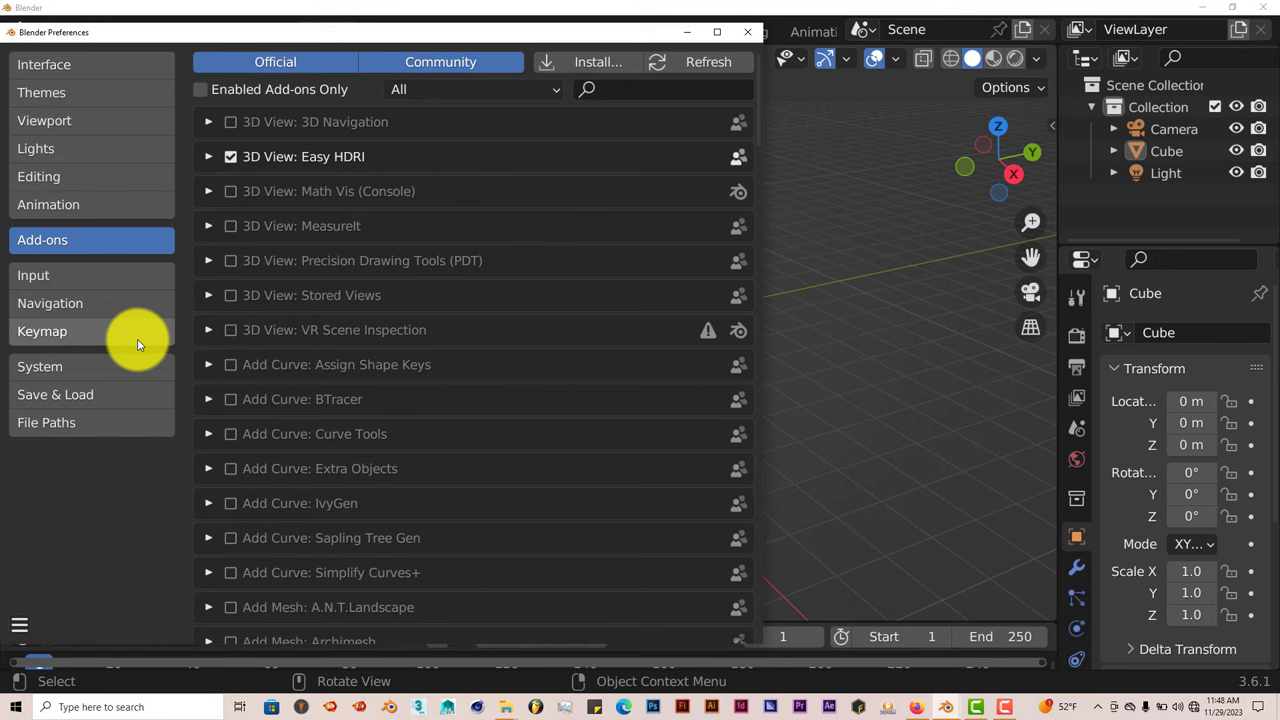
{"action": "left_click", "coordinate": [585, 61]}
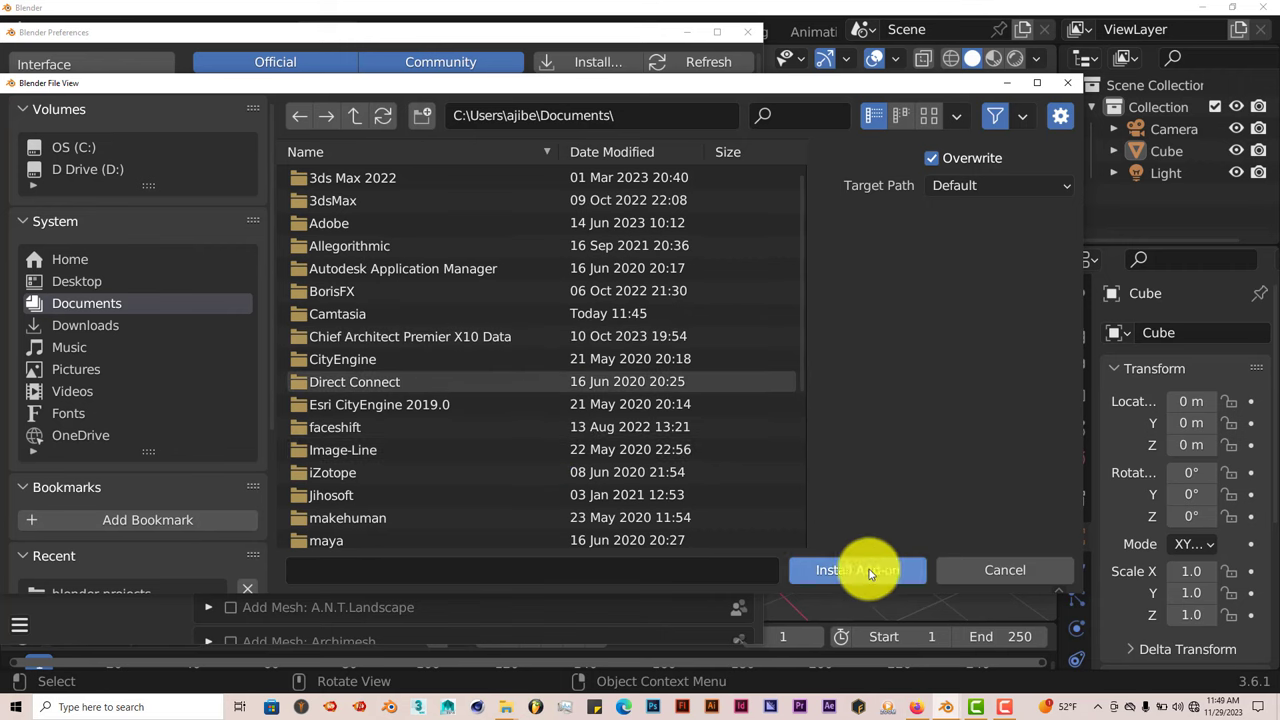
{"action": "left_click", "coordinate": [1067, 83]}
{"action": "left_click", "coordinate": [632, 86]}
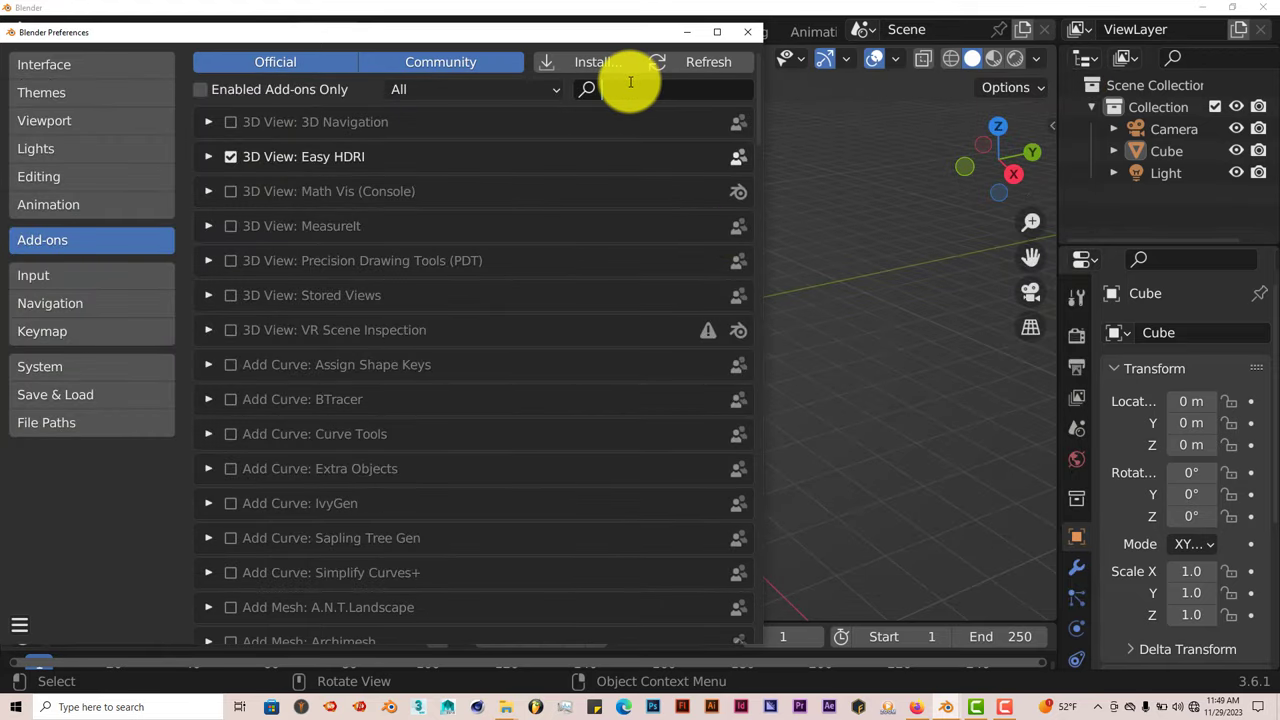
{"action": "type", "text": "cell"}
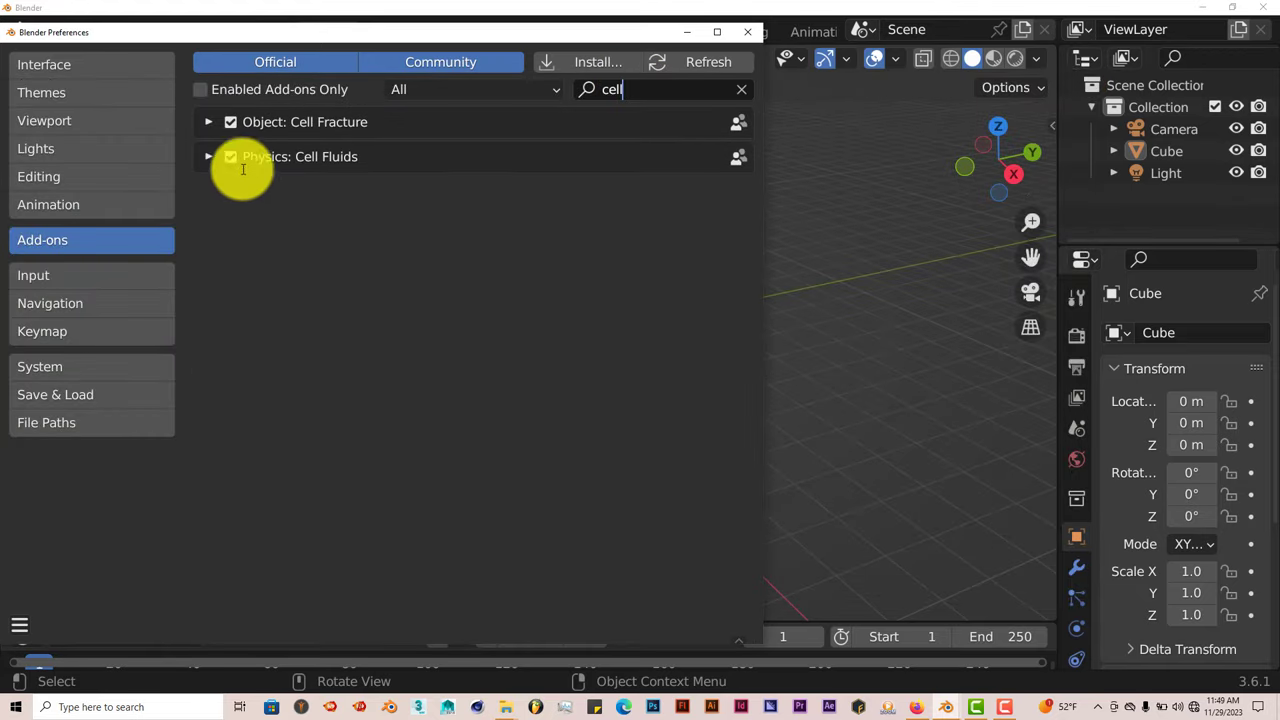
{"action": "left_click", "coordinate": [746, 33]}
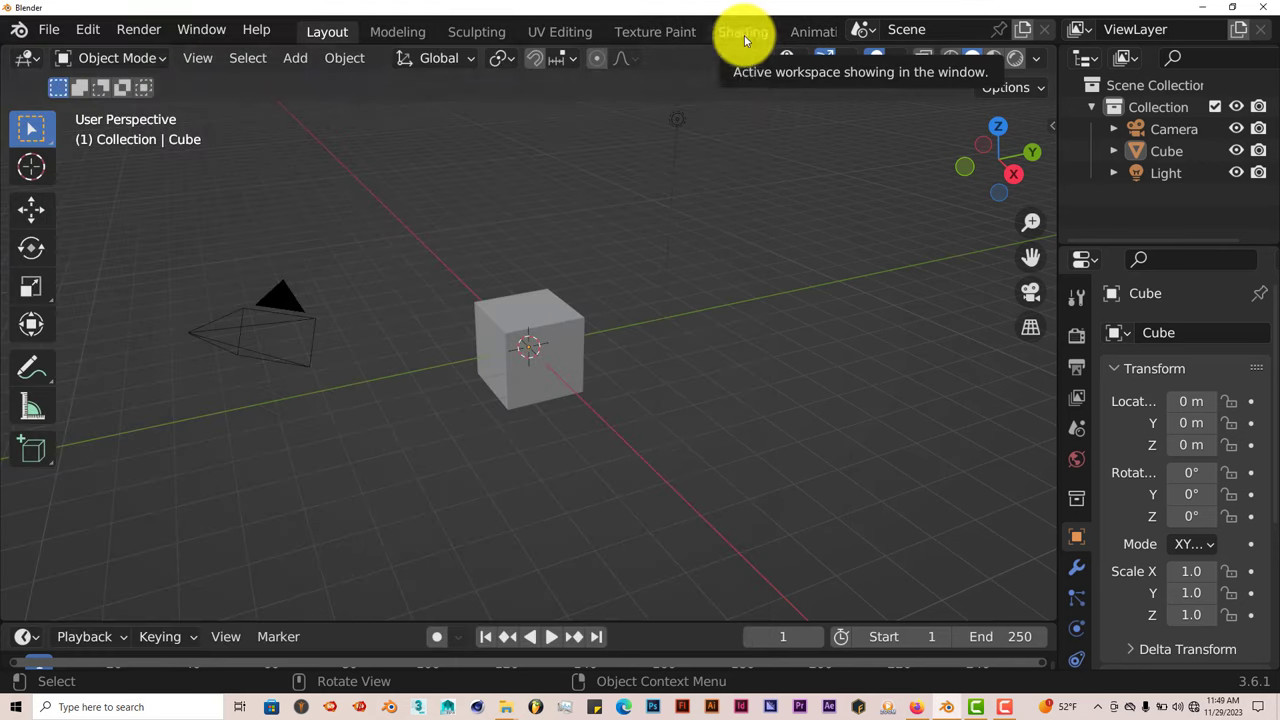
Step: Show the Cell Fluids sidebar tab and delete the default cube
{"action": "left_click", "coordinate": [1050, 128]}
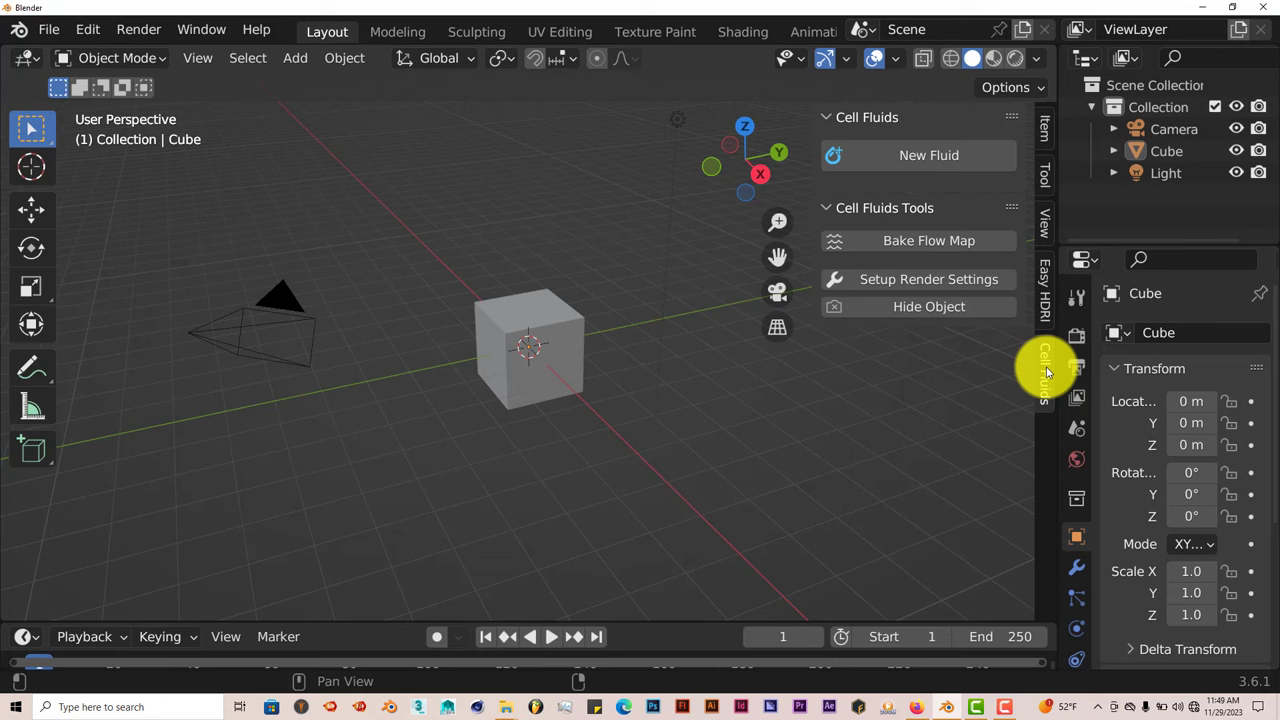
{"action": "left_click", "coordinate": [953, 262]}
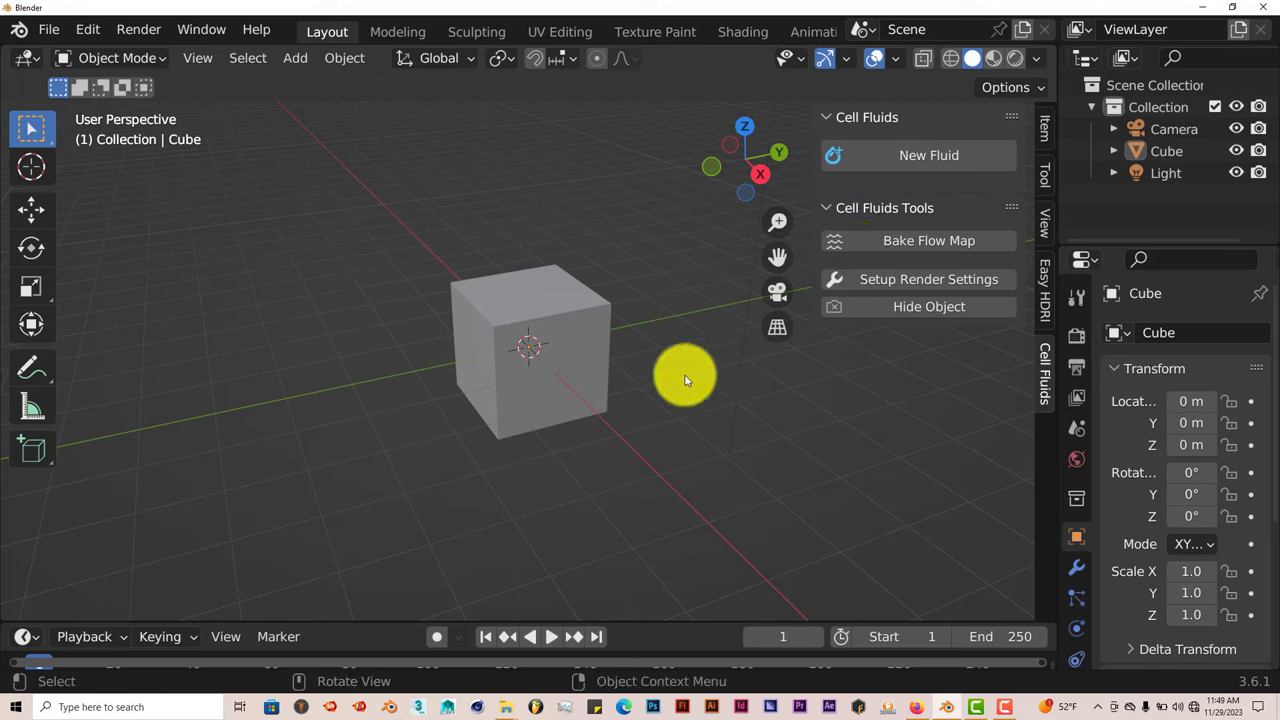
{"action": "left_click", "coordinate": [587, 400]}
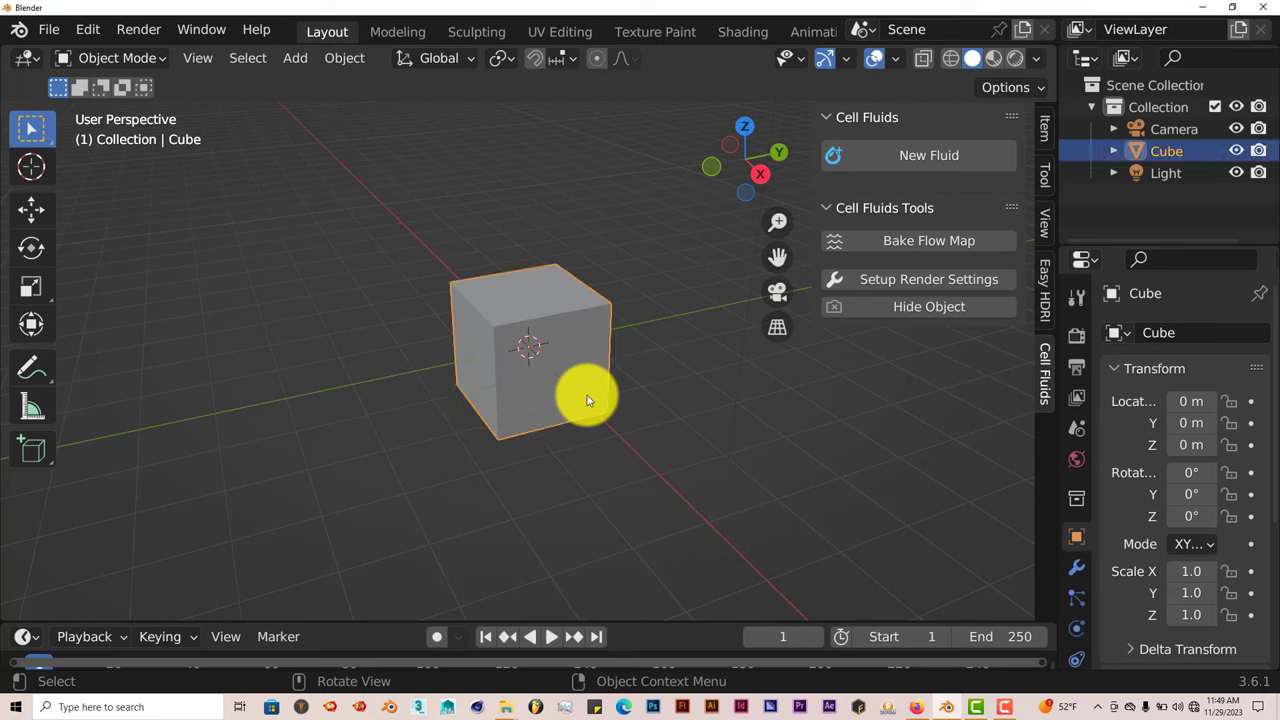
{"action": "key", "text": "Delete"}
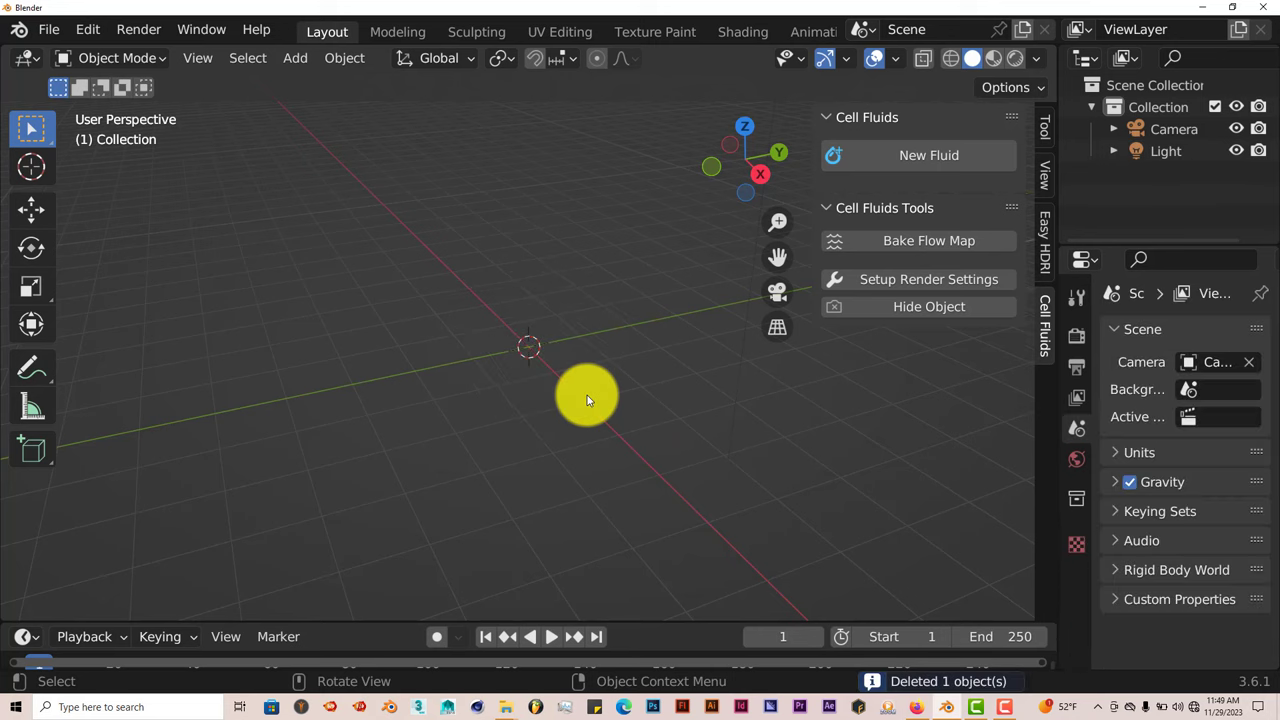
Step: Create a new Cell Fluids domain named Fluid and frame it in the view
{"action": "left_click", "coordinate": [908, 160]}
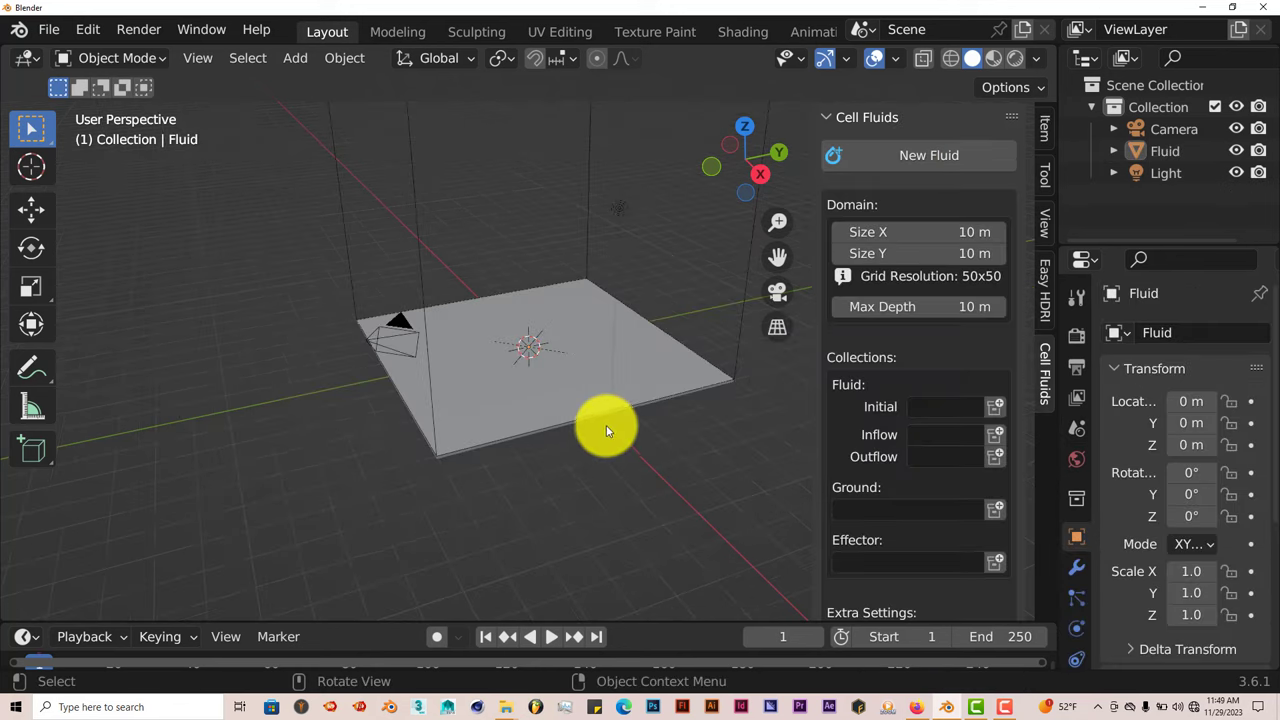
{"action": "left_click_drag", "start_coordinate": [788, 253], "coordinate": [563, 308]}
{"action": "left_click_drag", "start_coordinate": [768, 253], "coordinate": [770, 282]}
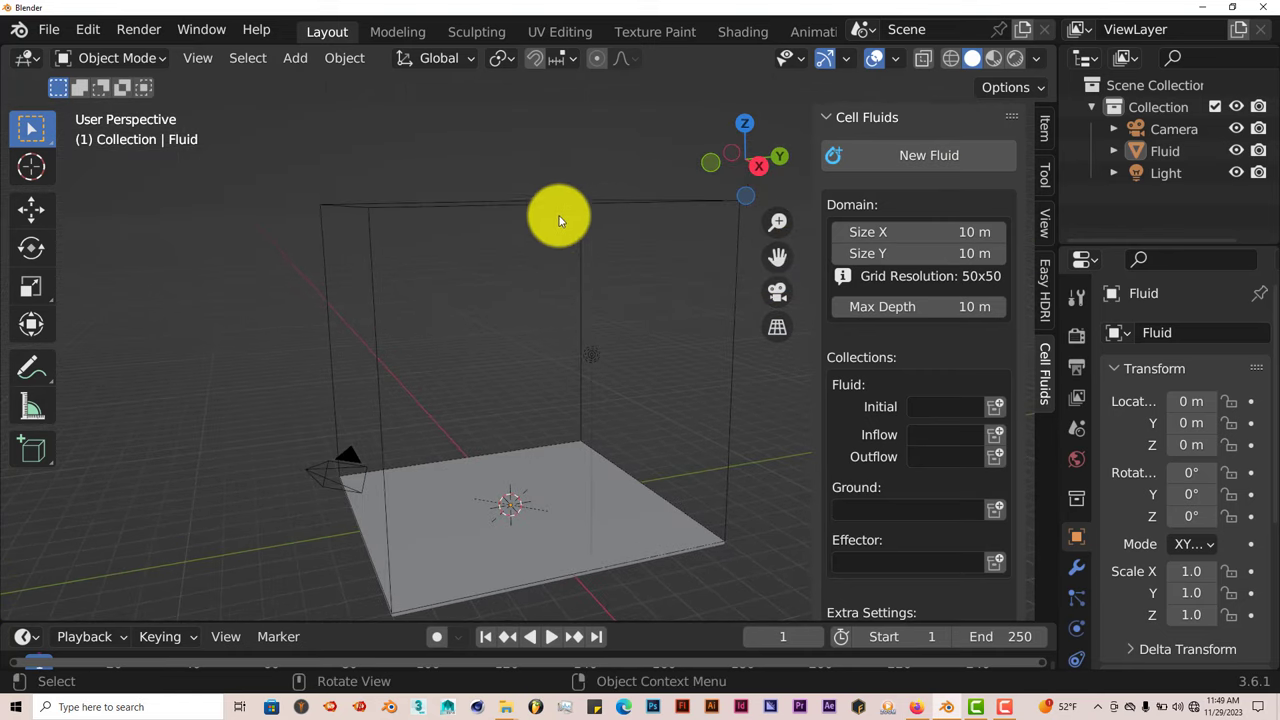
Step: Stretch the Fluid domain box vertically to a Z scale of 1.6
{"action": "left_click", "coordinate": [549, 205]}
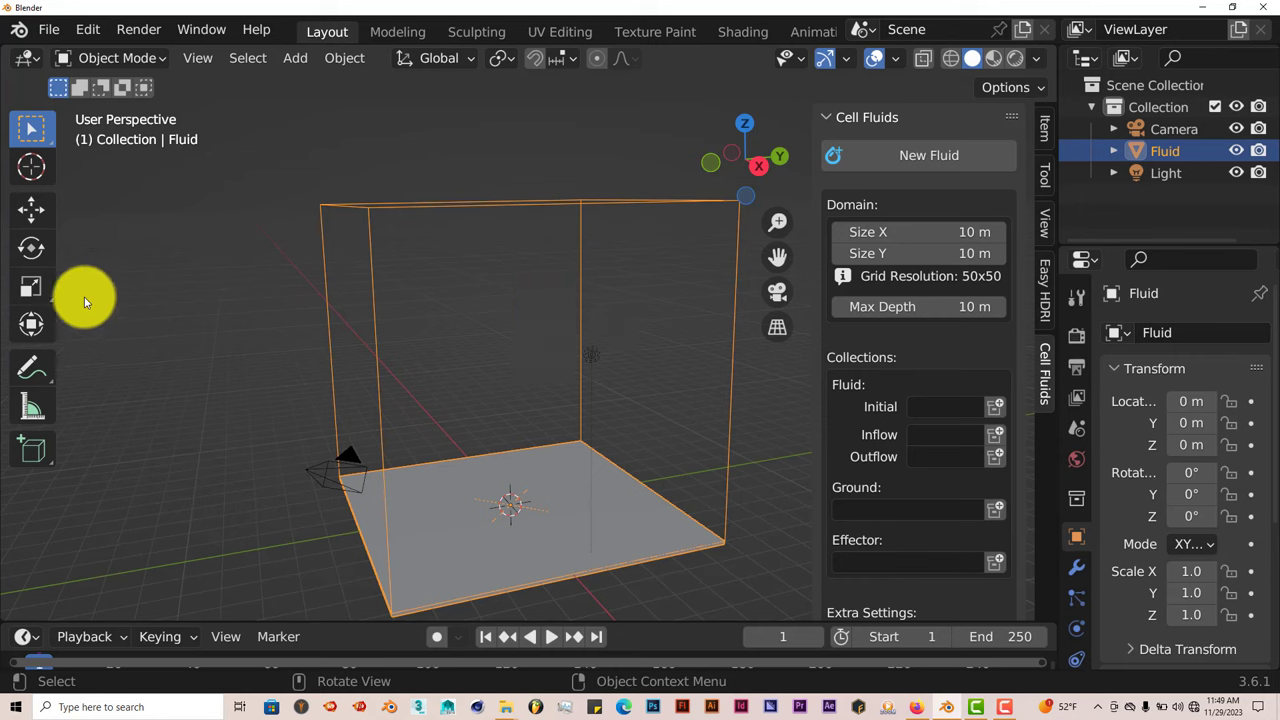
{"action": "left_click", "coordinate": [42, 207]}
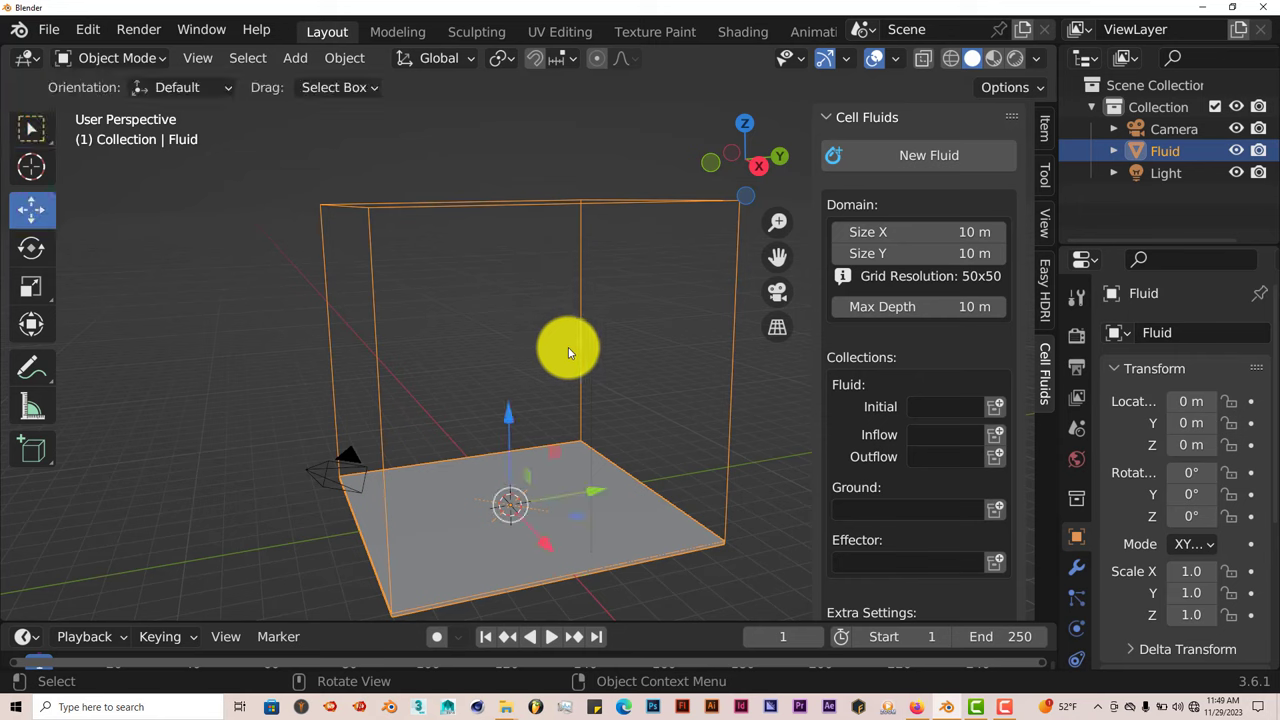
{"action": "key", "text": "s"}
{"action": "key", "text": "z"}
{"action": "left_click", "coordinate": [765, 229]}
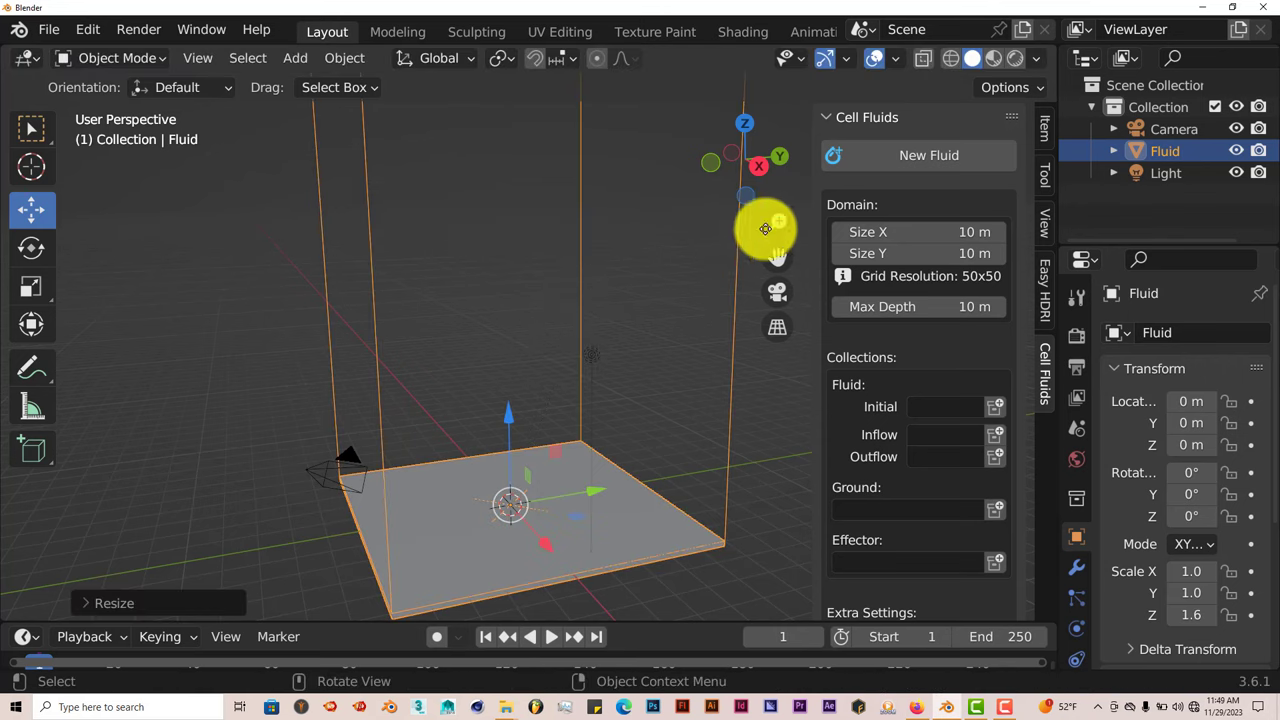
{"action": "scroll", "coordinate": [775, 262], "scroll_direction": "down", "scroll_amount": 3}
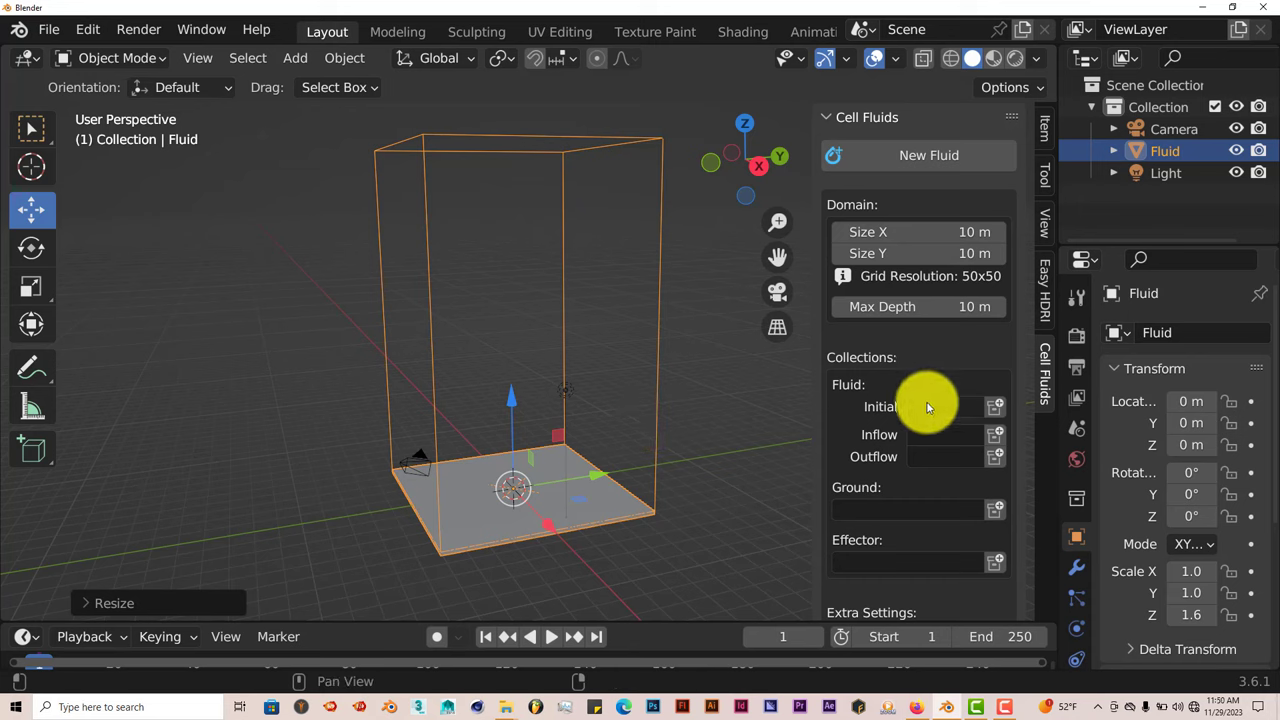
{"action": "scroll", "coordinate": [945, 470], "scroll_direction": "down", "scroll_amount": 3}
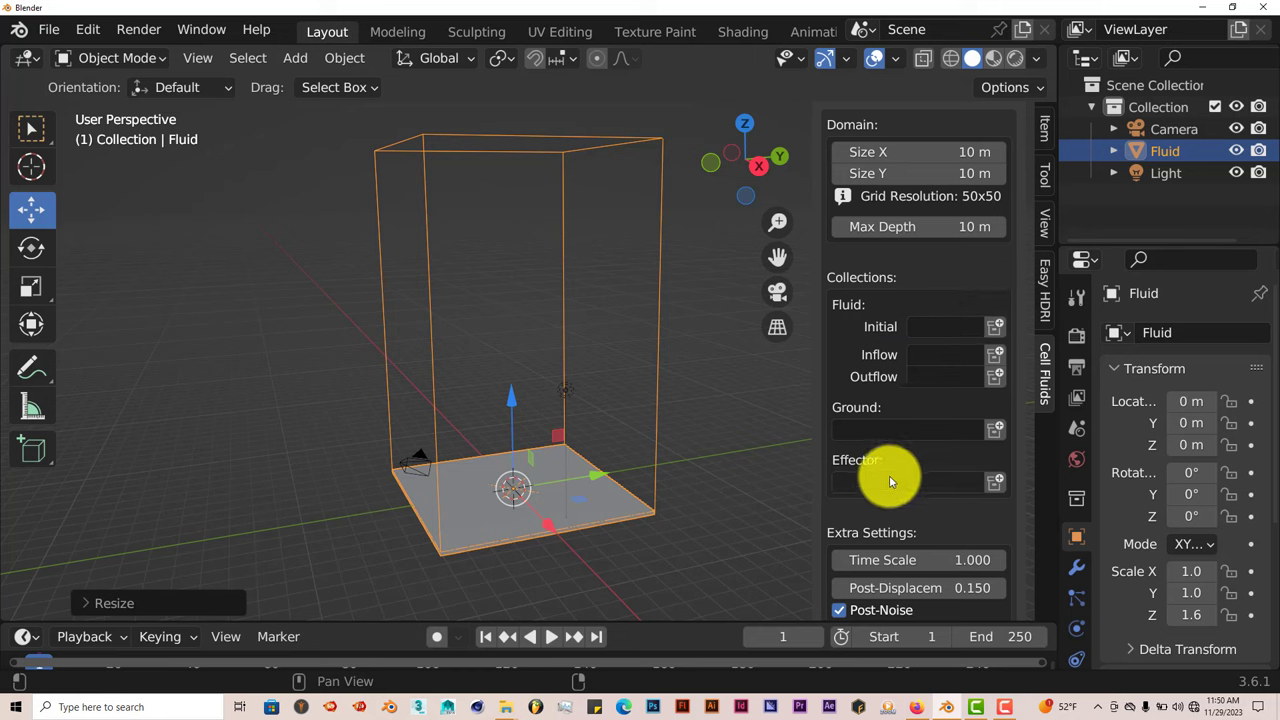
{"action": "scroll", "coordinate": [963, 516], "scroll_direction": "down", "scroll_amount": 5}
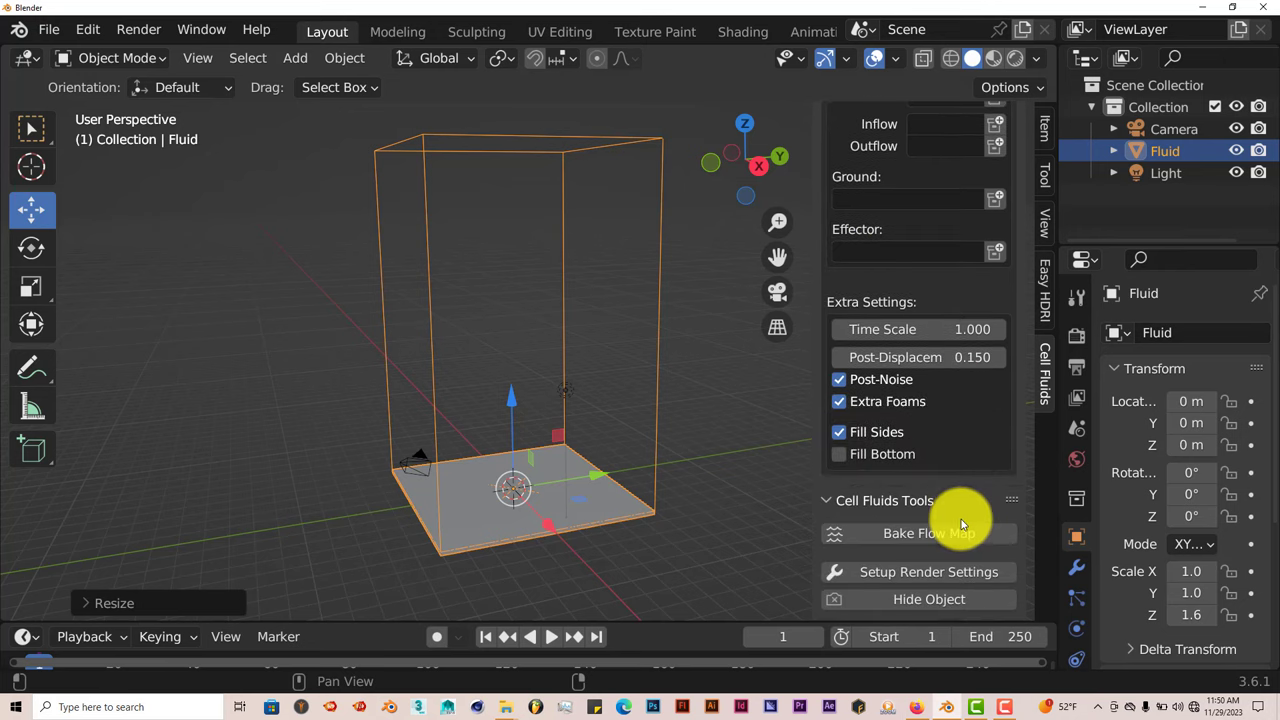
{"action": "scroll", "coordinate": [959, 520], "scroll_direction": "up", "scroll_amount": 3}
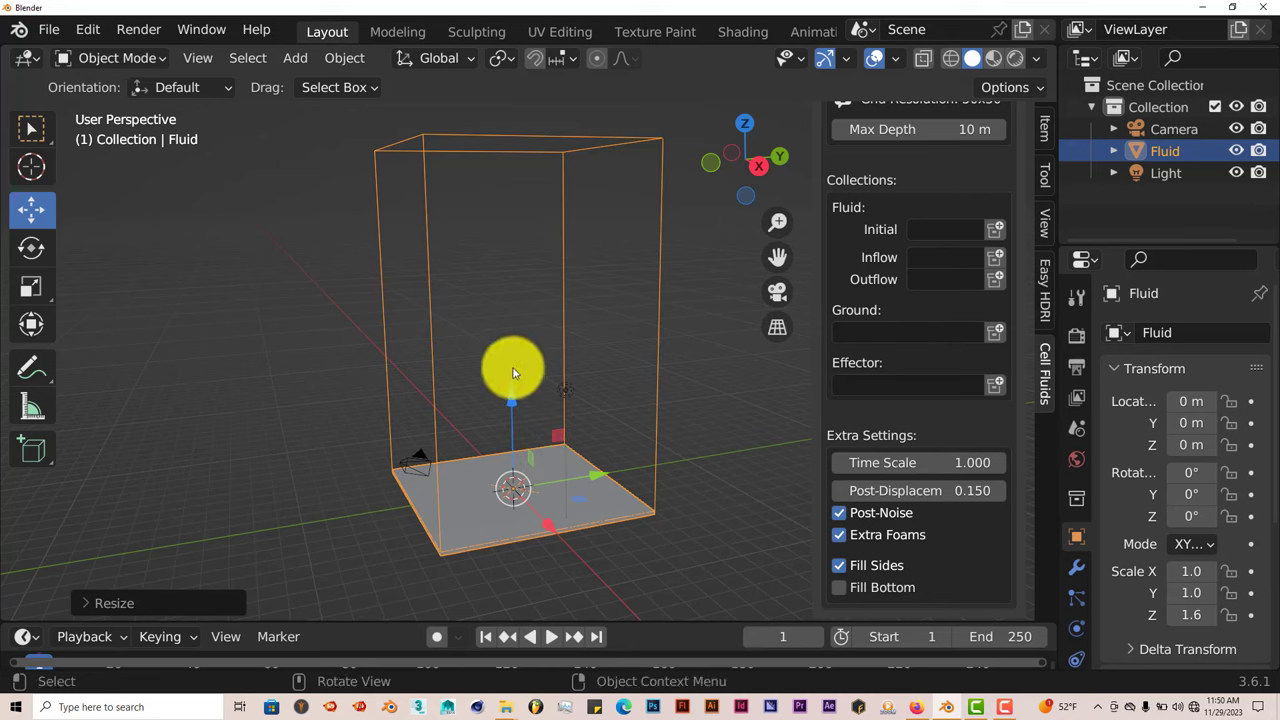
Step: Add a cube mesh and raise it near the top of the domain
{"action": "key", "text": "shift+a"}
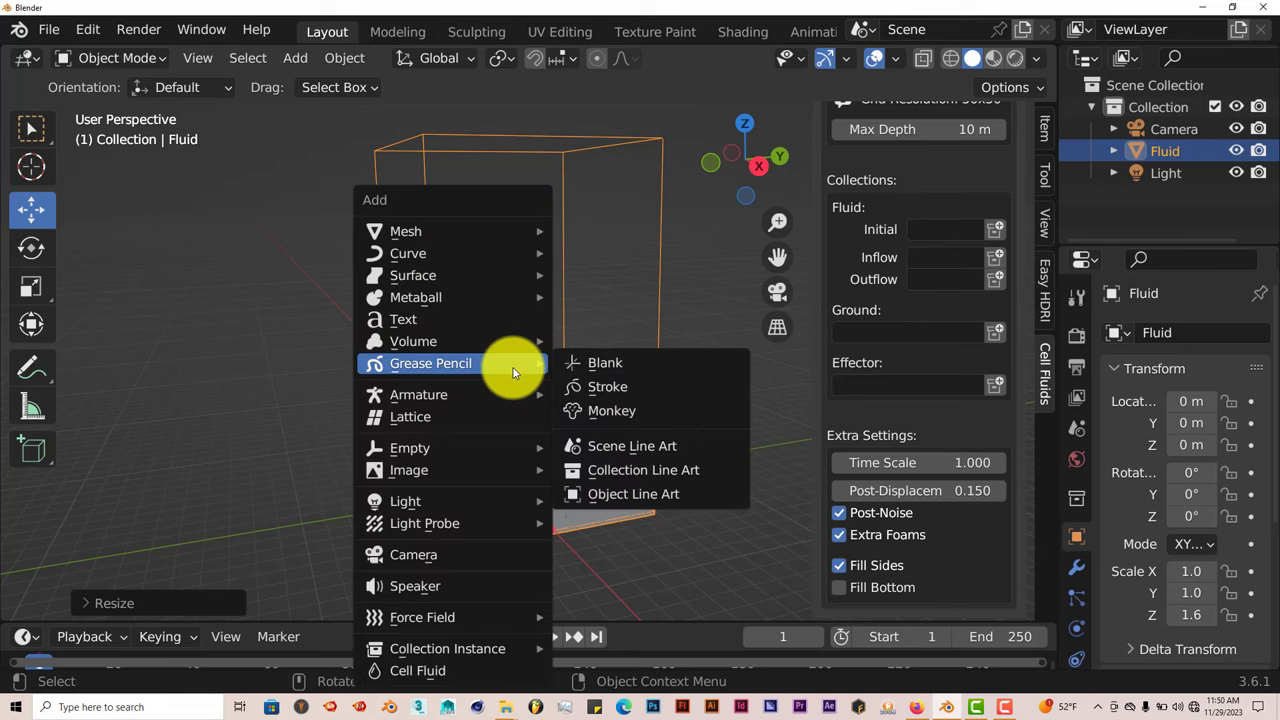
{"action": "mouse_move", "coordinate": [491, 231]}
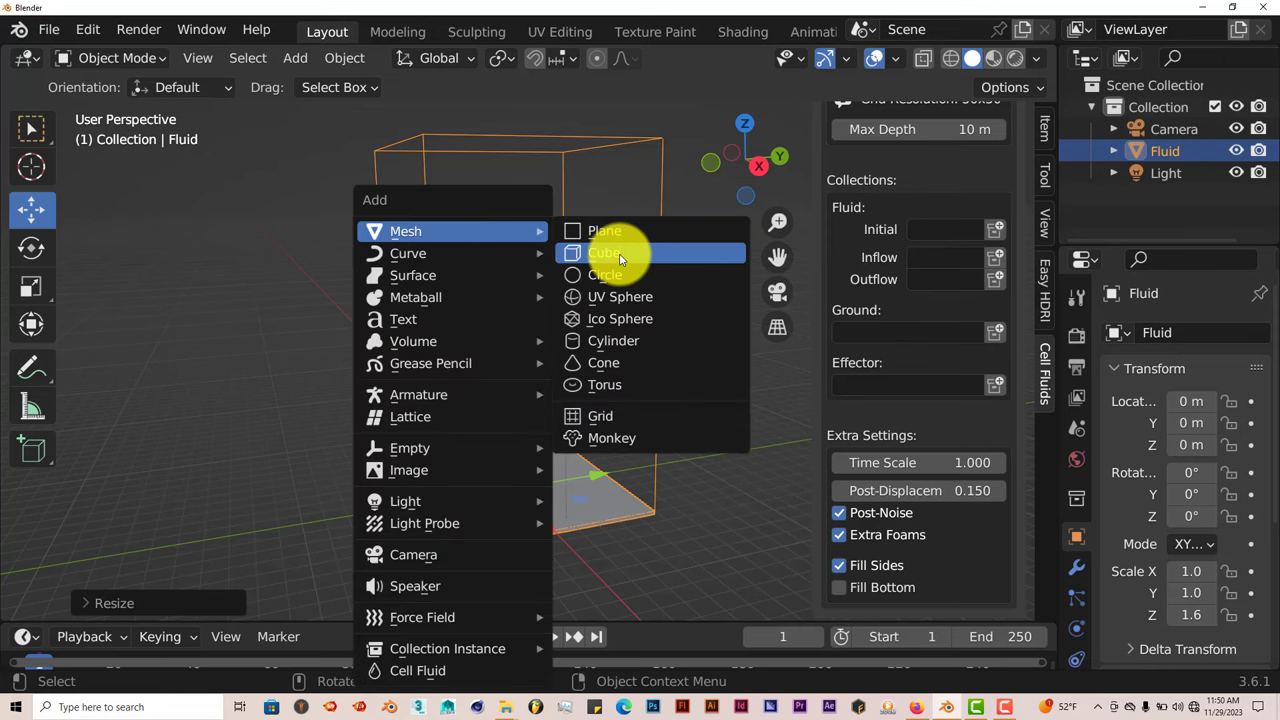
{"action": "left_click", "coordinate": [619, 253]}
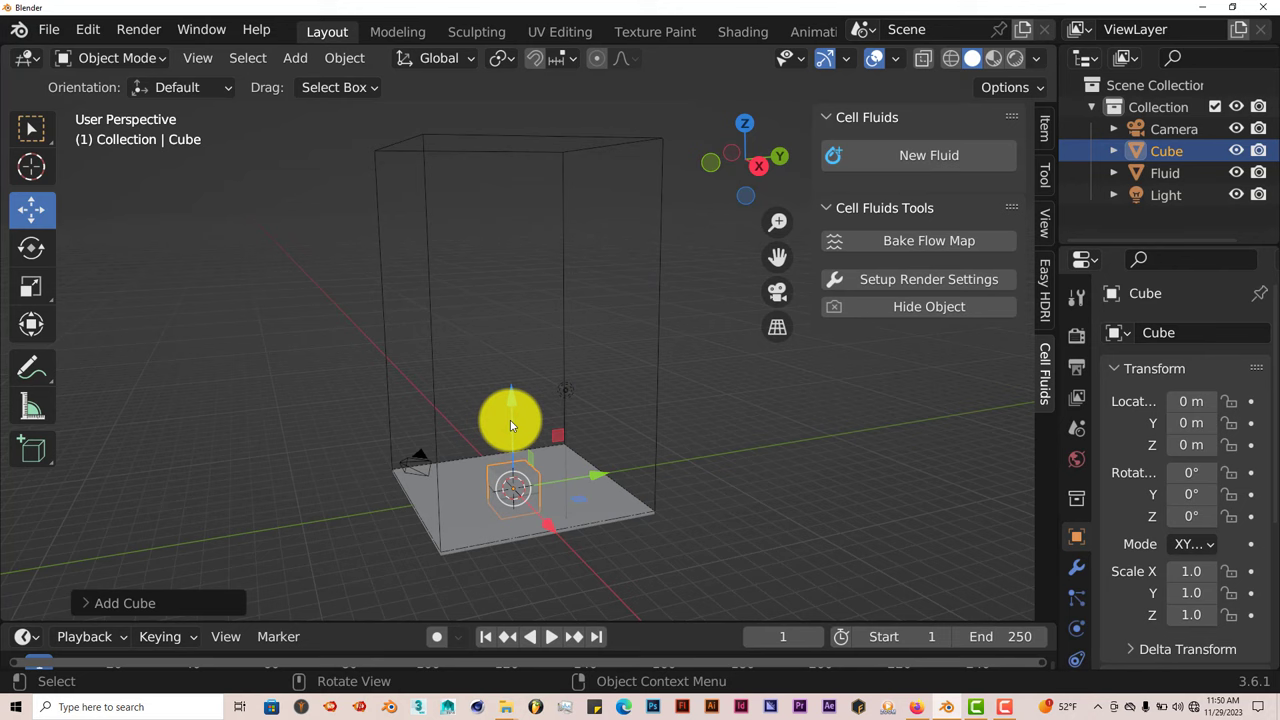
{"action": "left_click_drag", "start_coordinate": [508, 400], "coordinate": [512, 155]}
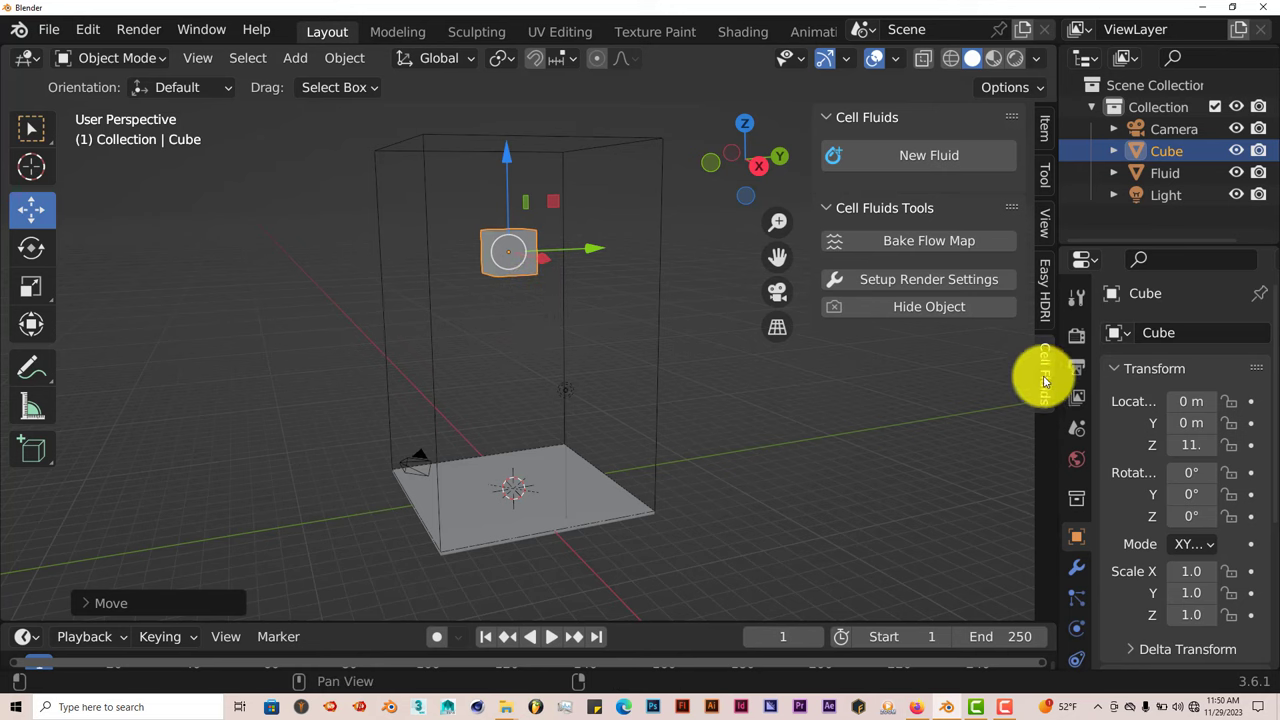
Step: Rename the new cube to 'initial'
{"action": "left_click", "coordinate": [659, 321]}
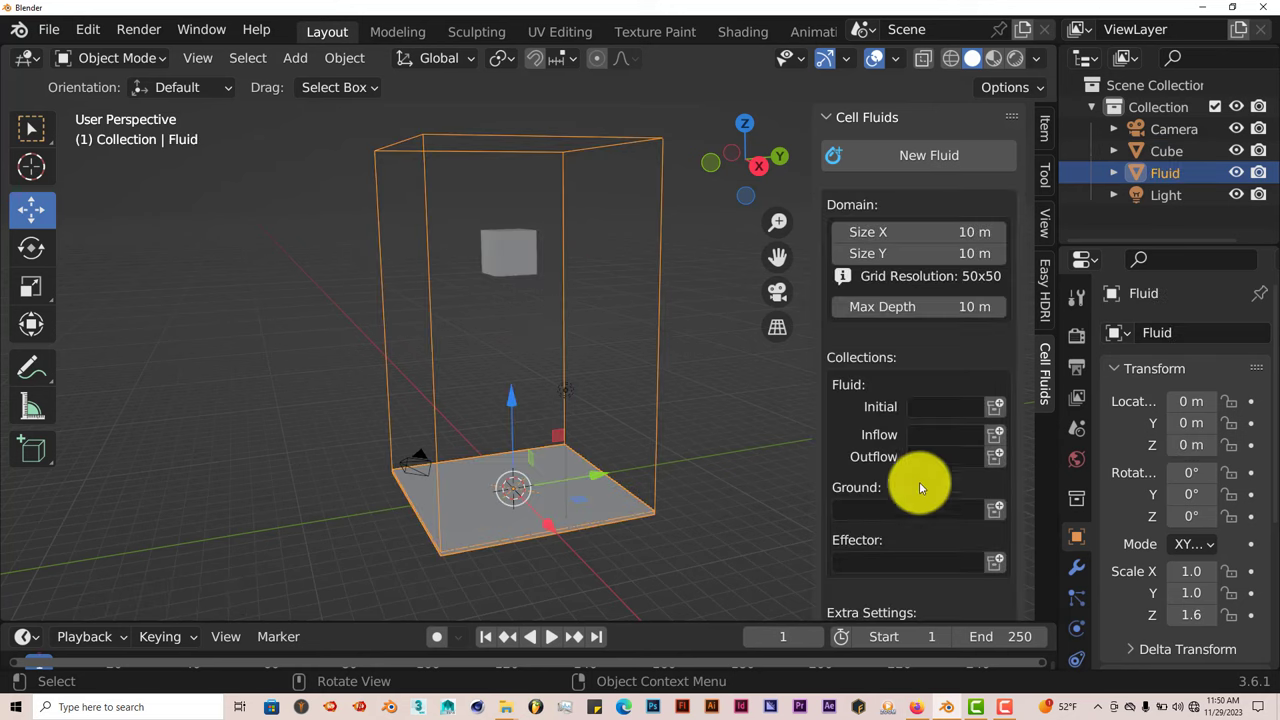
{"action": "left_click", "coordinate": [507, 262]}
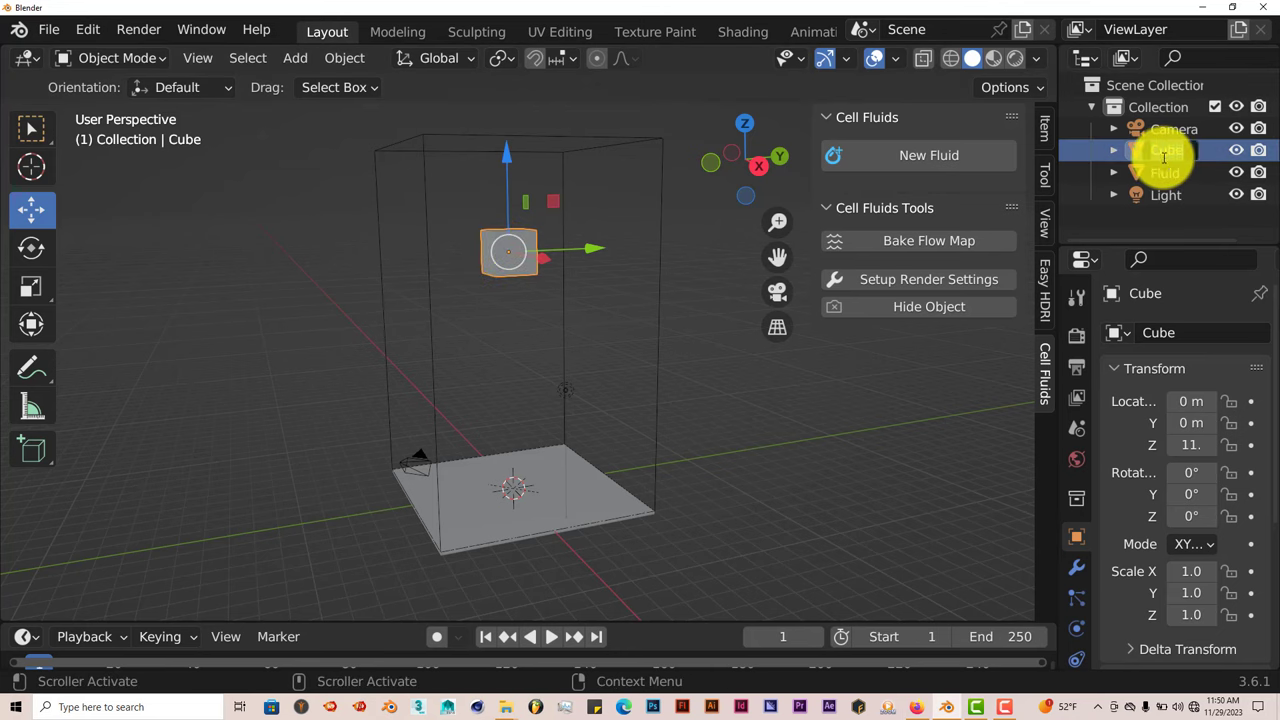
{"action": "type", "text": "initial"}
{"action": "key", "text": "Return"}
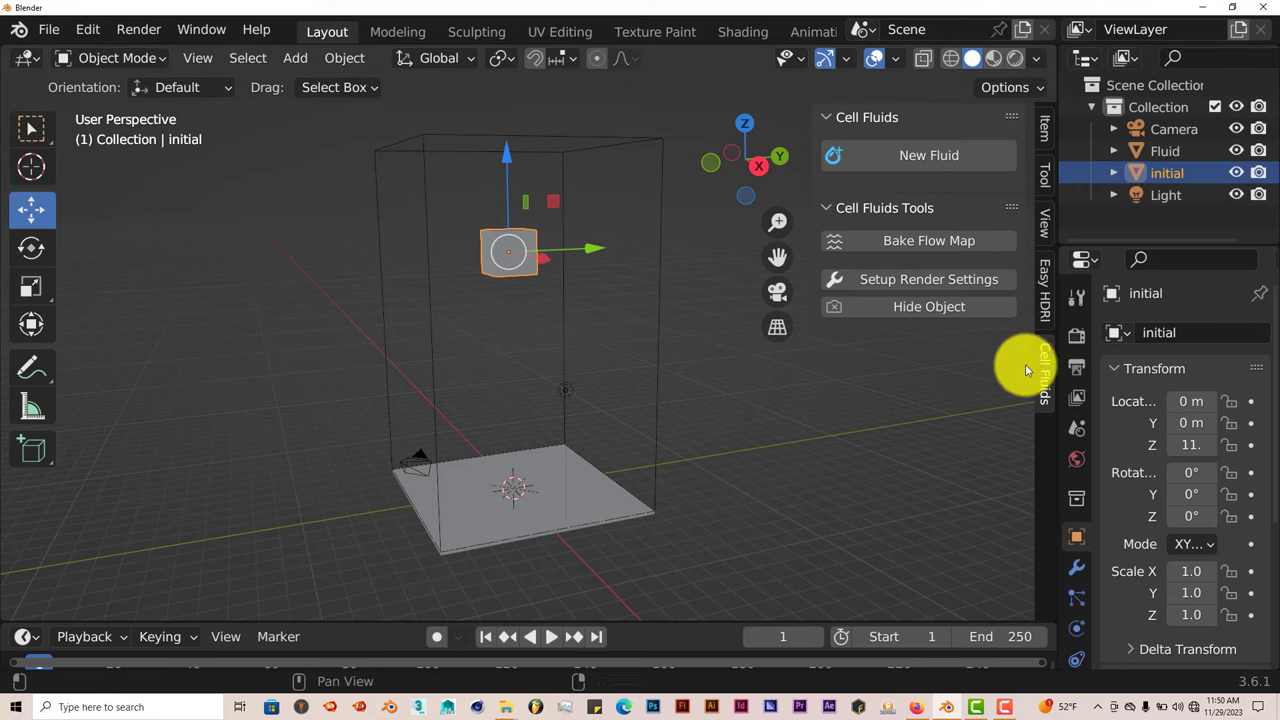
Step: Create an Initial Fluid collection for the domain and move the 'initial' cube into it
{"action": "left_click", "coordinate": [657, 304]}
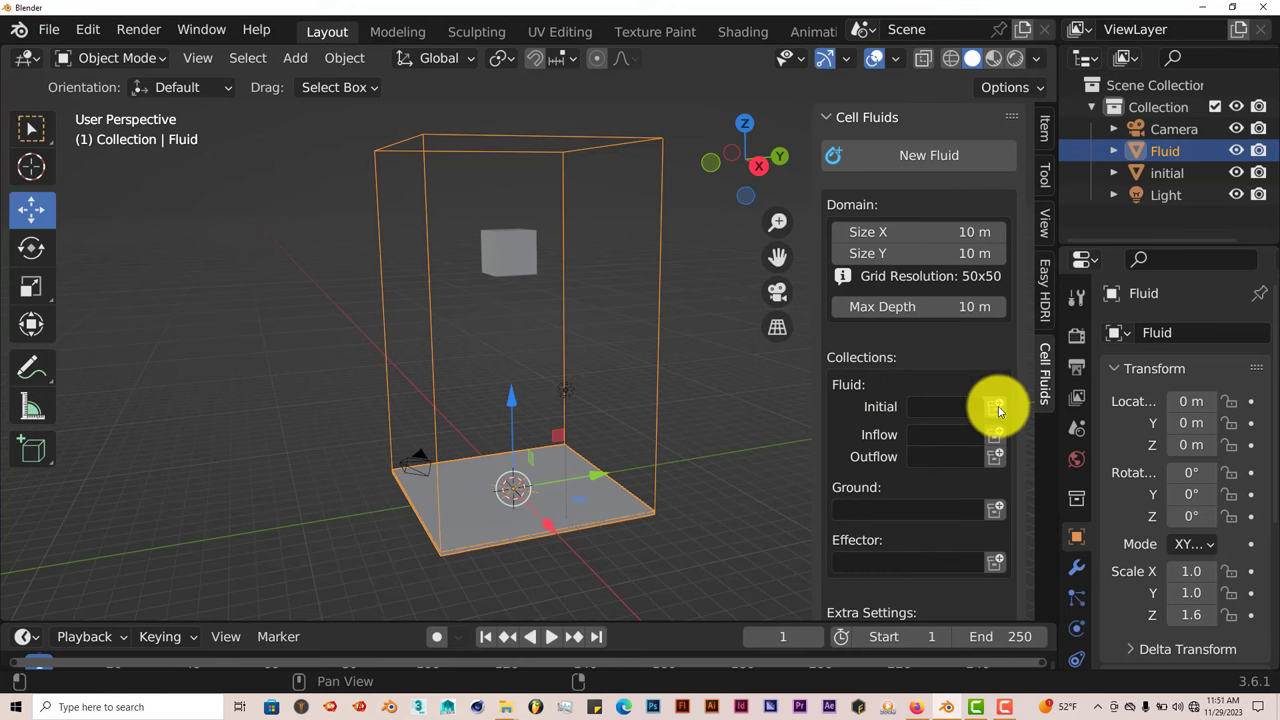
{"action": "left_click", "coordinate": [998, 406]}
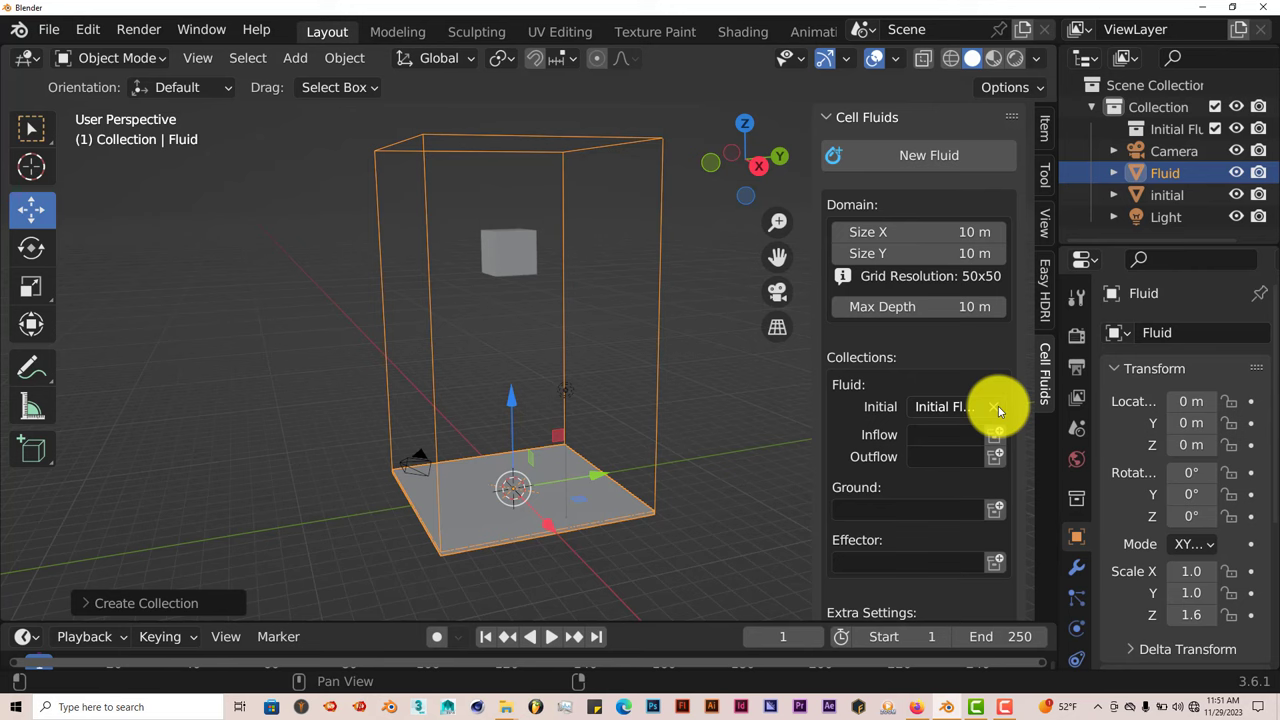
{"action": "left_click", "coordinate": [514, 255]}
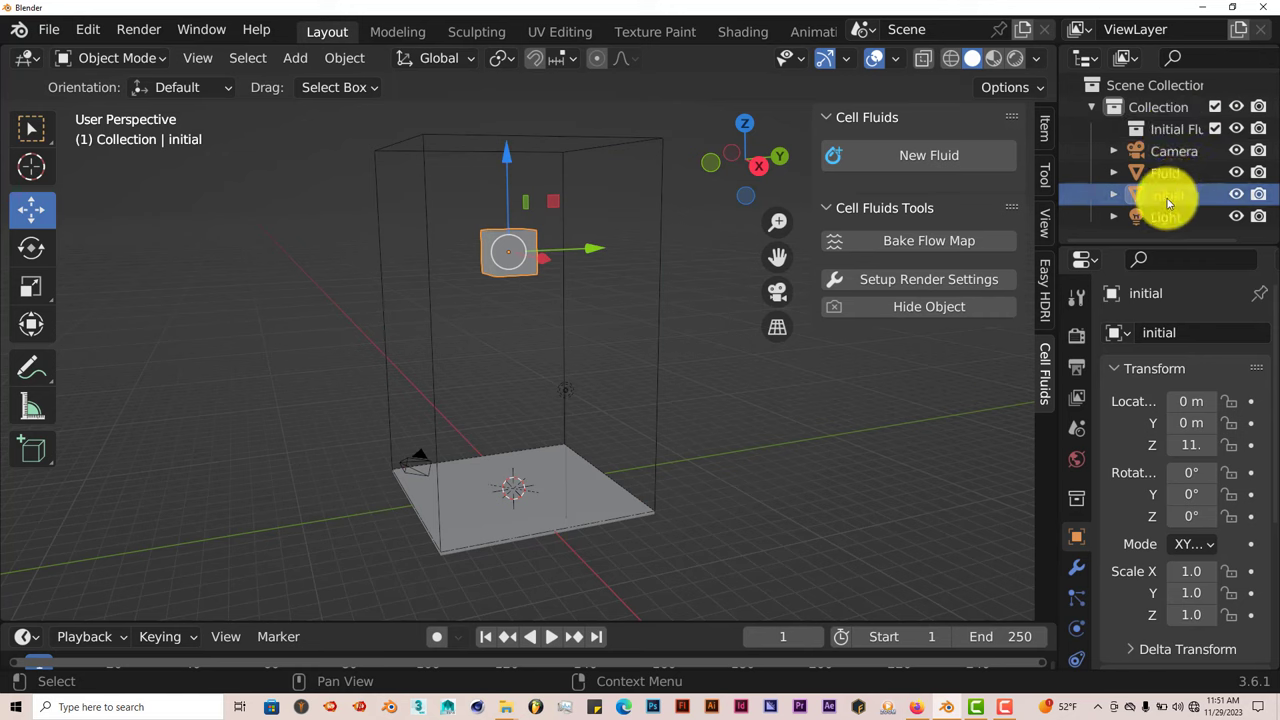
{"action": "left_click_drag", "start_coordinate": [1168, 203], "coordinate": [1159, 127]}
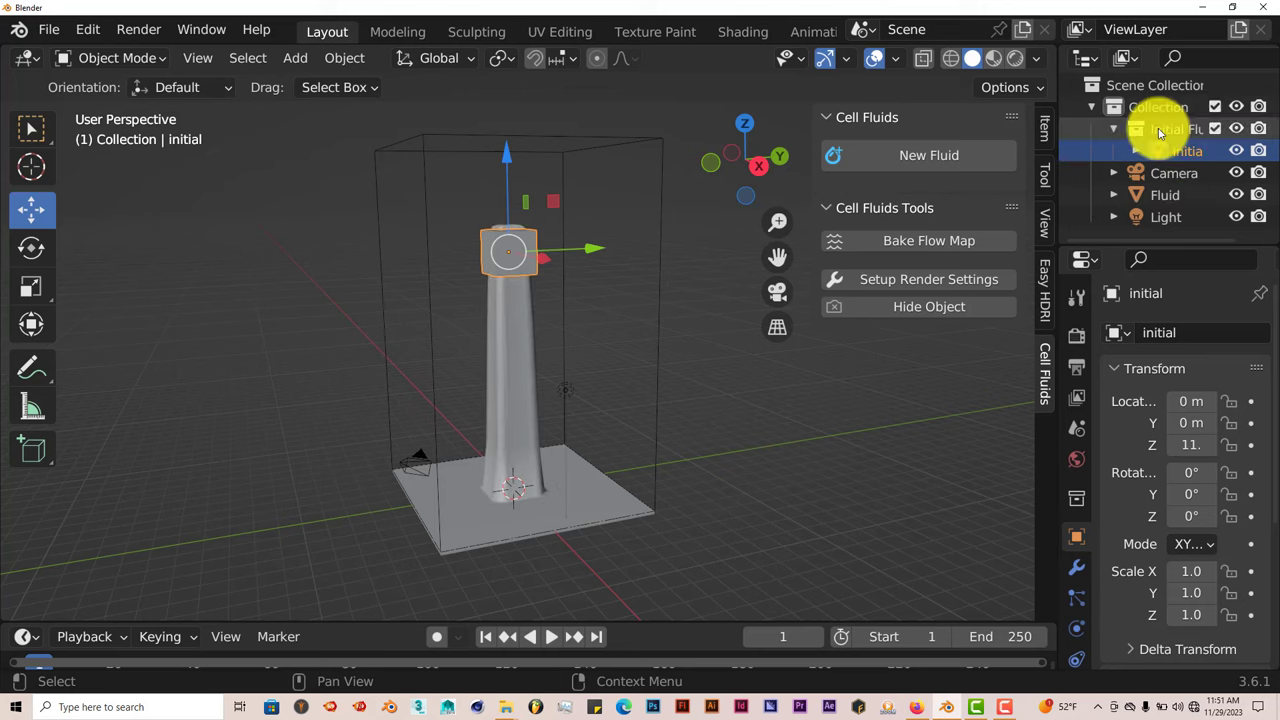
{"action": "left_click", "coordinate": [1088, 57]}
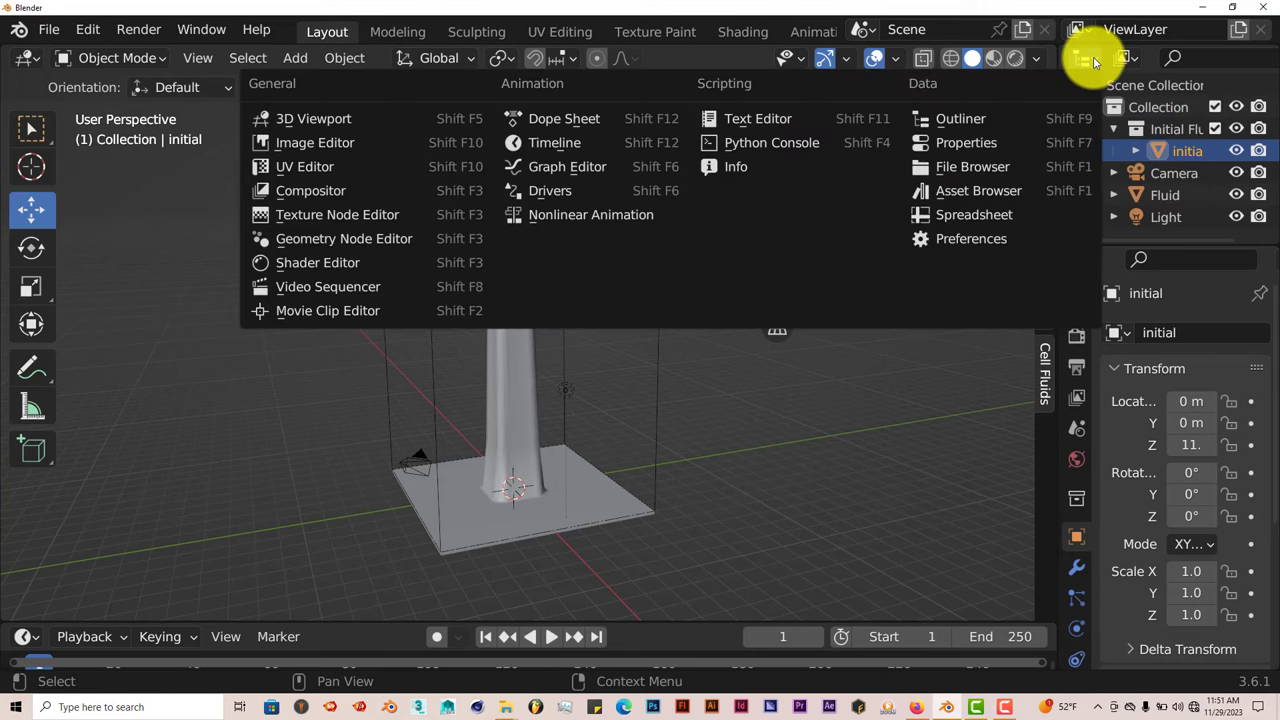
{"action": "left_click", "coordinate": [1094, 60]}
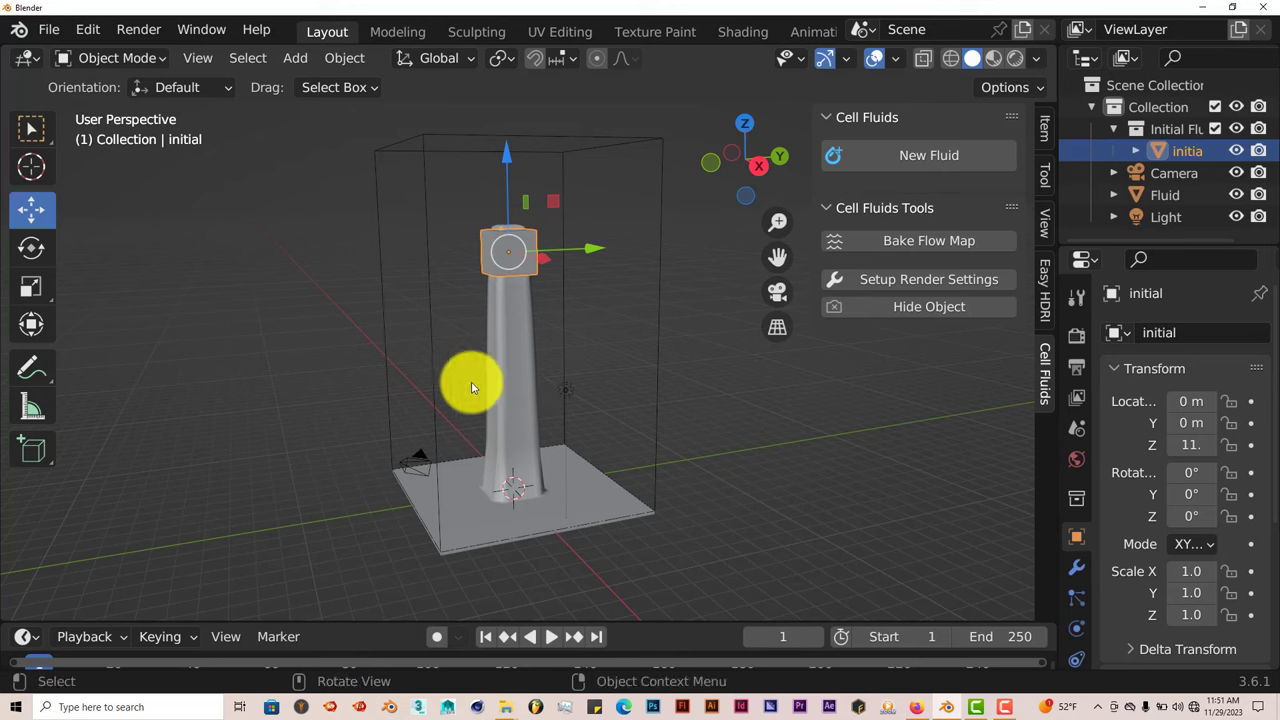
Step: Switch the viewport to Rendered shading and preview the simulation, then rewind to frame 1
{"action": "left_click", "coordinate": [1016, 58]}
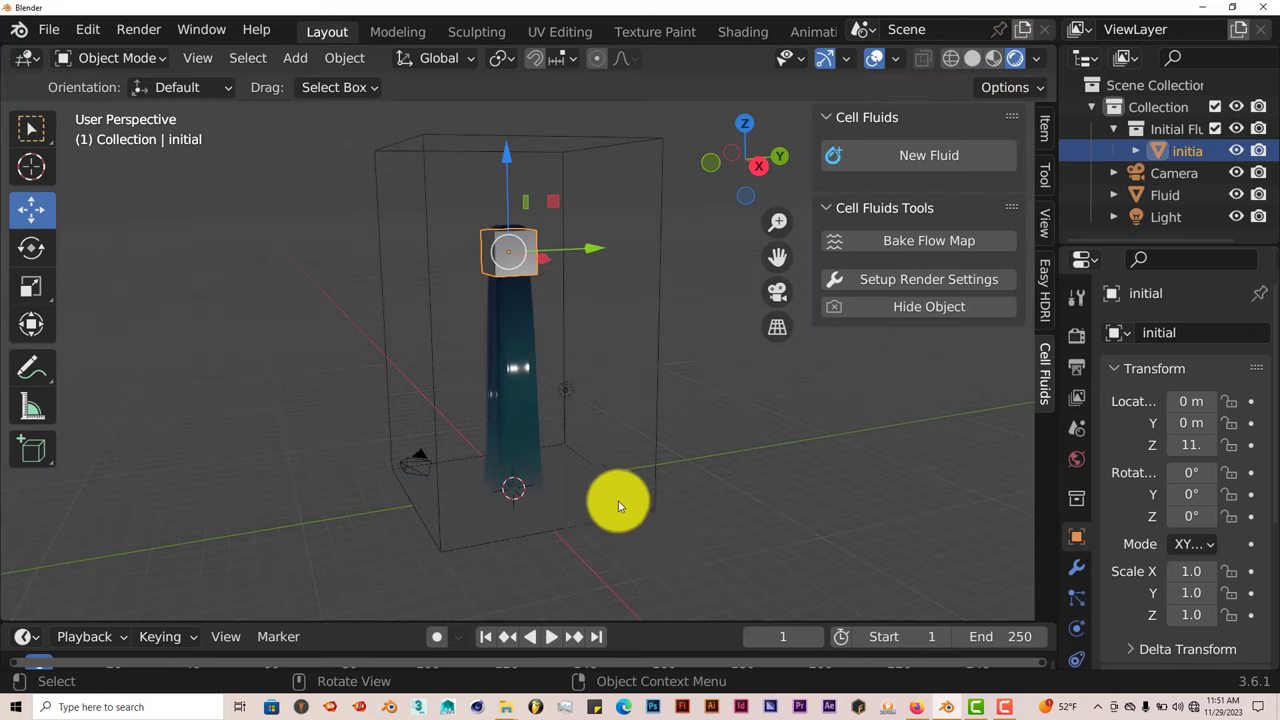
{"action": "mouse_move", "coordinate": [616, 505]}
{"action": "middle_mouse_down"}
{"action": "mouse_move", "coordinate": [659, 478]}
{"action": "mouse_move", "coordinate": [631, 508]}
{"action": "mouse_move", "coordinate": [609, 509]}
{"action": "middle_mouse_up"}
{"action": "left_click", "coordinate": [551, 636]}
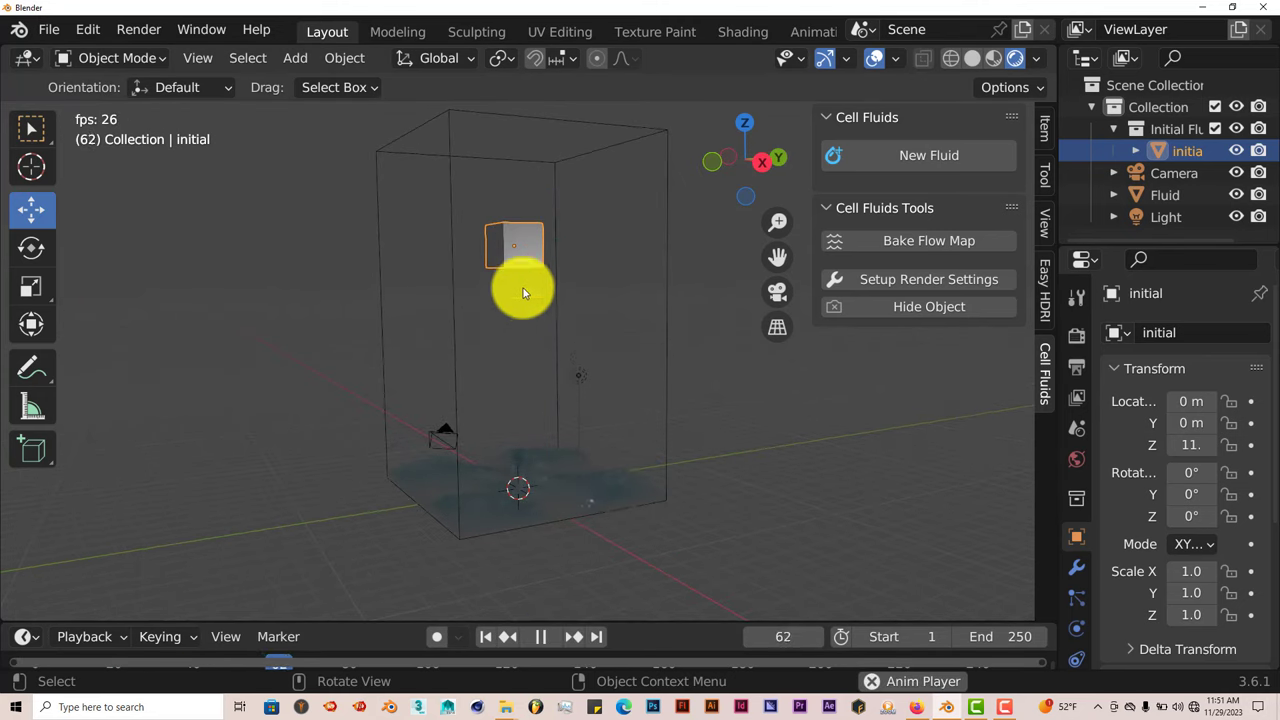
{"action": "left_click", "coordinate": [540, 636]}
{"action": "left_click", "coordinate": [486, 636]}
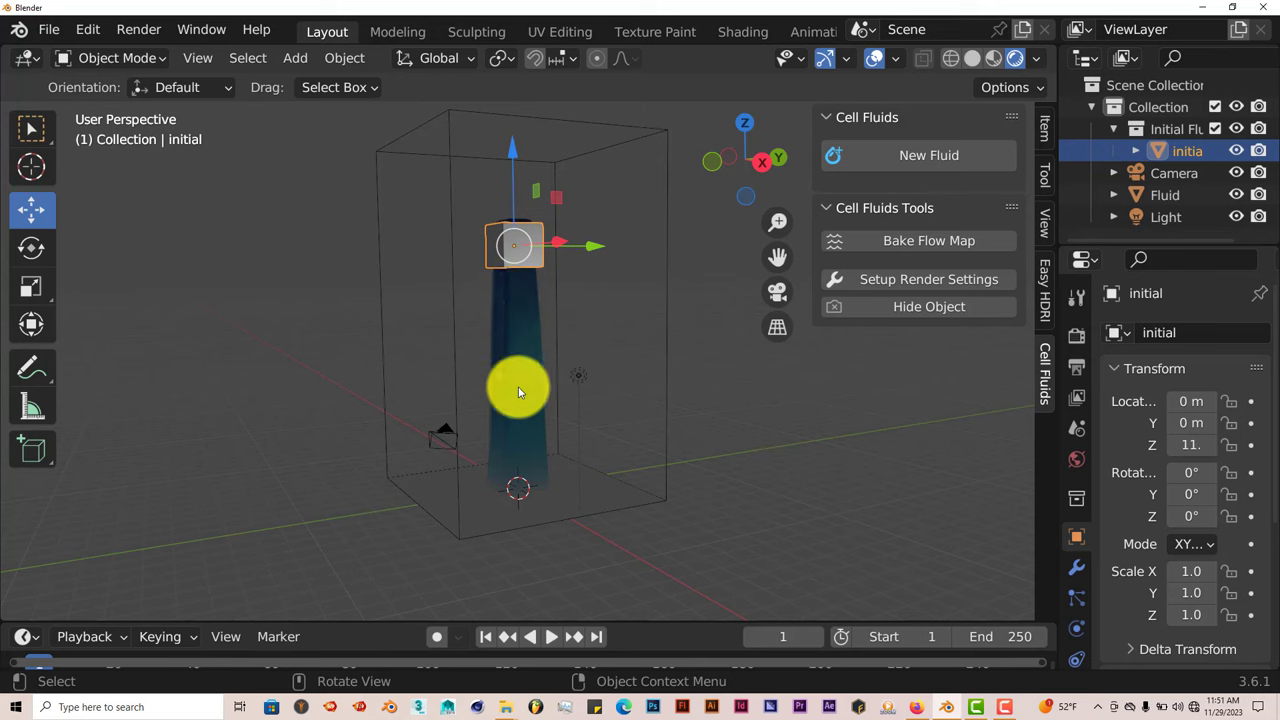
Step: With the Fluid domain selected, play the simulation to frame 118, then rewind to frame 1
{"action": "scroll", "coordinate": [560, 469], "scroll_direction": "up", "scroll_amount": 4}
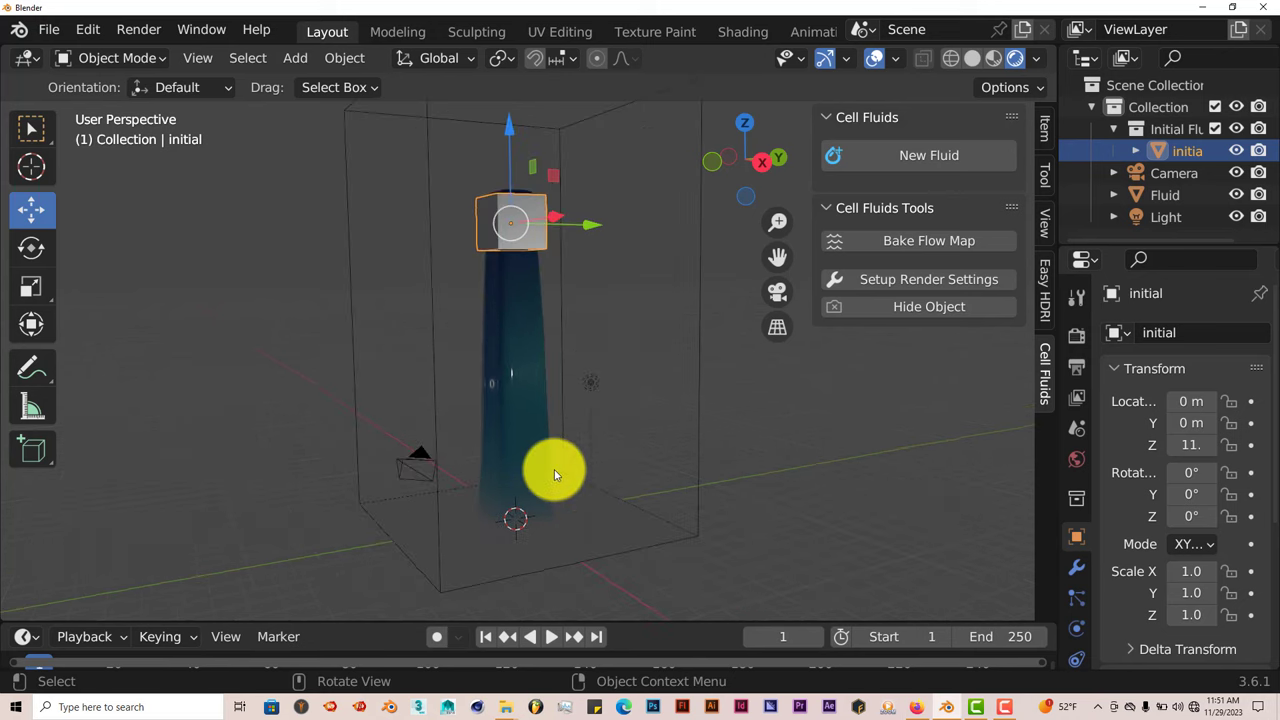
{"action": "middle_click_drag", "start_coordinate": [520, 460], "coordinate": [506, 371]}
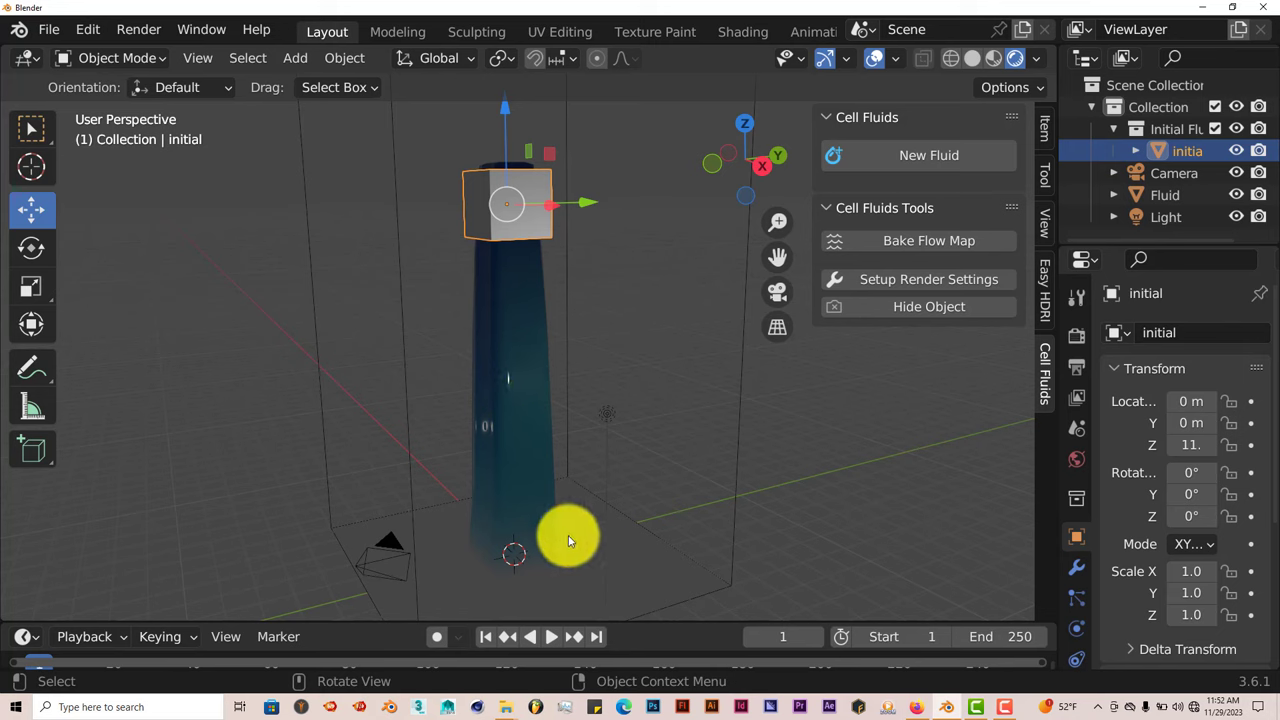
{"action": "left_click", "coordinate": [510, 435]}
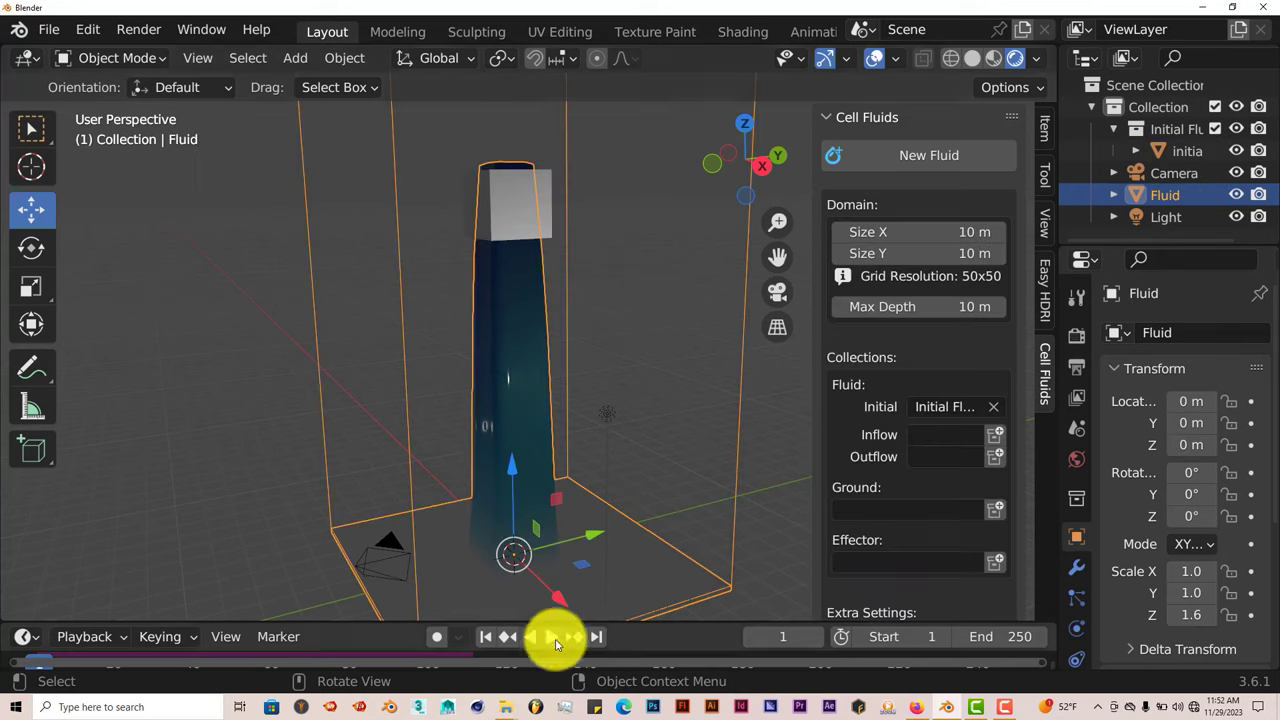
{"action": "left_click", "coordinate": [551, 637]}
{"action": "left_click", "coordinate": [543, 636]}
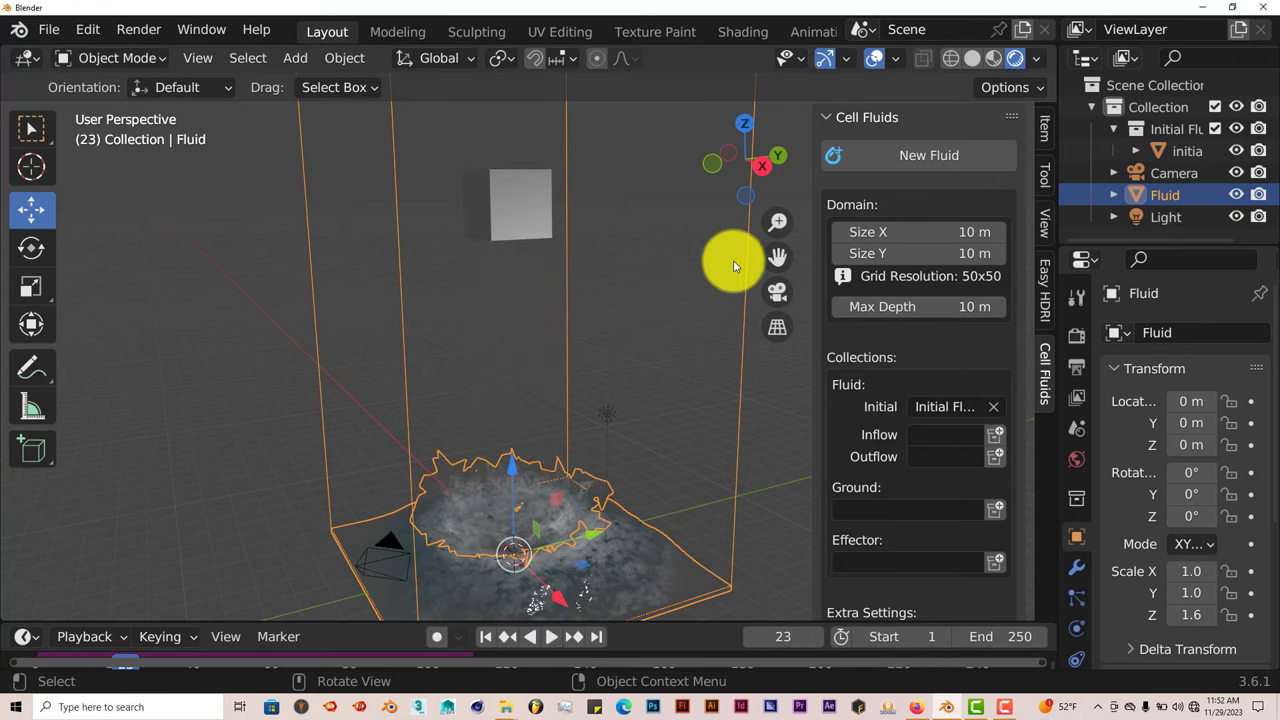
{"action": "left_click_drag", "start_coordinate": [783, 261], "coordinate": [557, 453]}
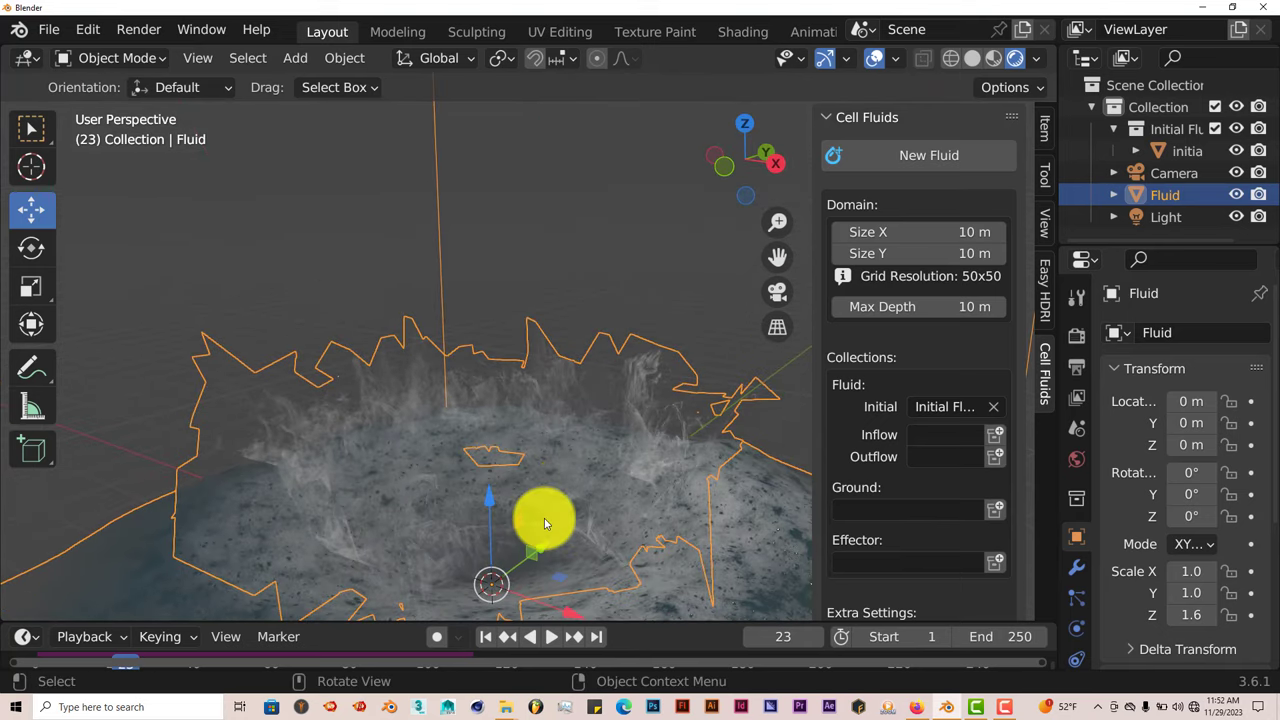
{"action": "middle_click_drag", "start_coordinate": [543, 523], "coordinate": [480, 520]}
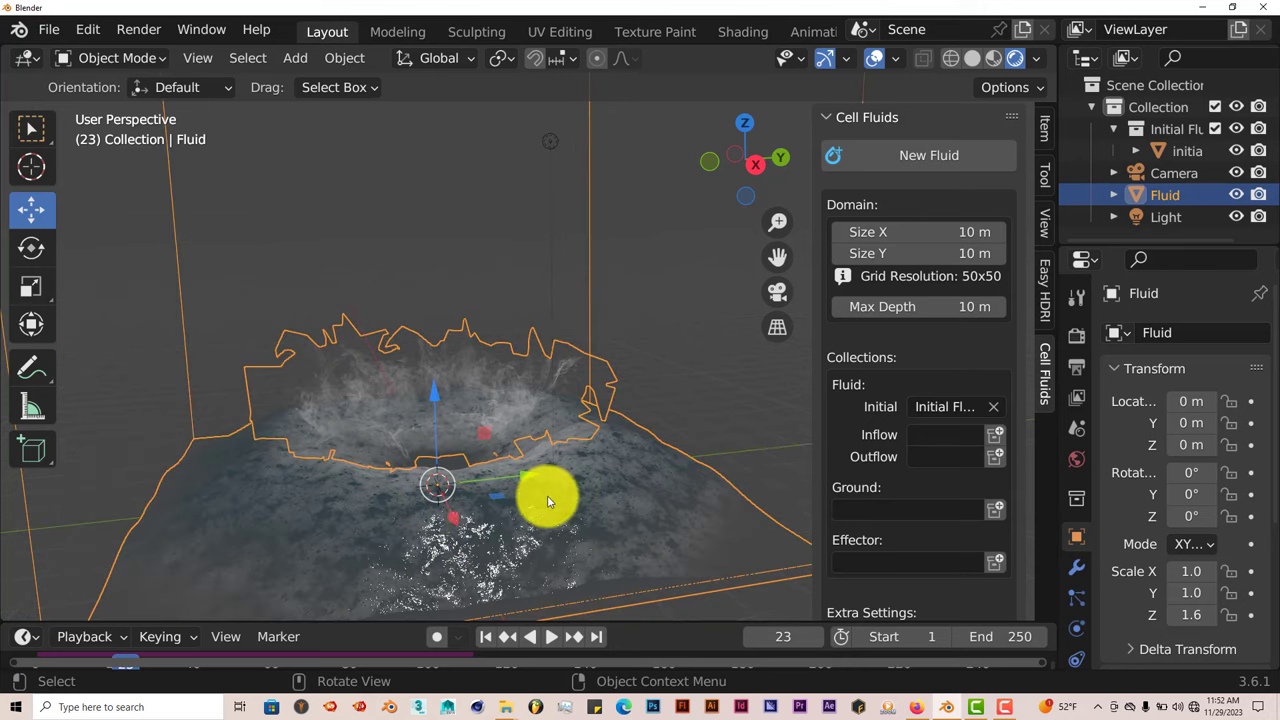
{"action": "scroll", "coordinate": [531, 517], "scroll_direction": "up", "scroll_amount": 3}
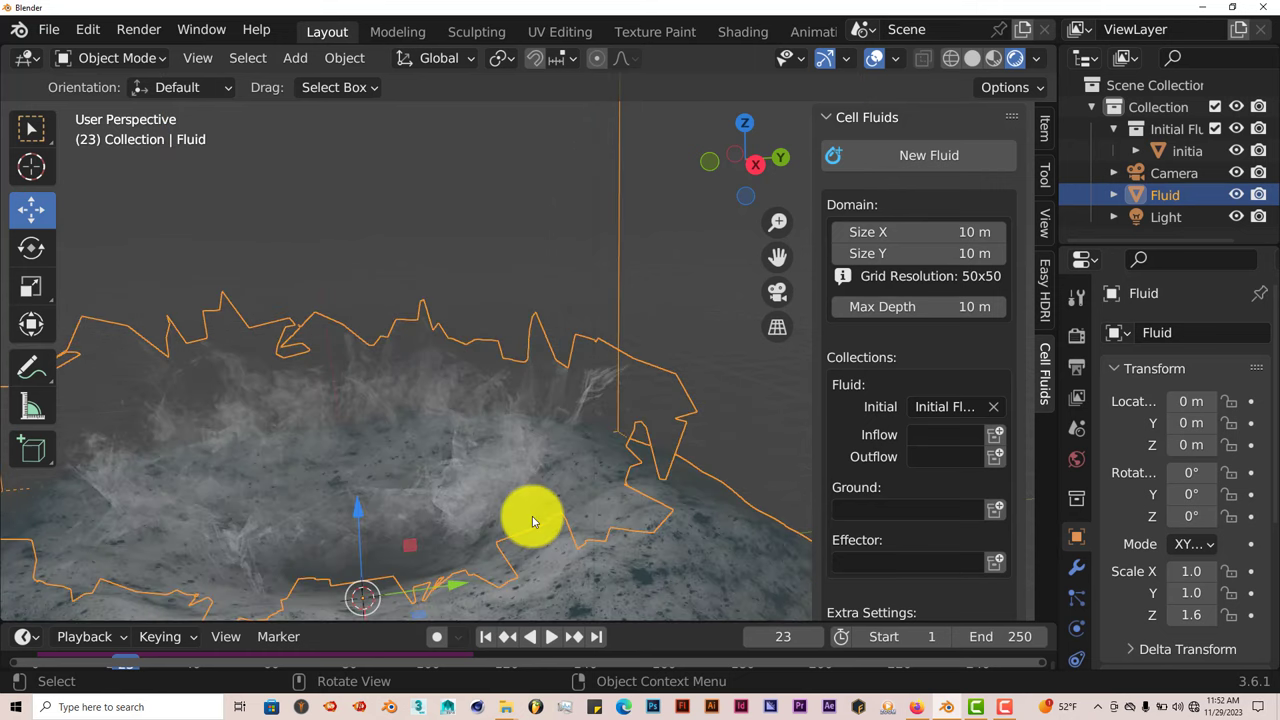
{"action": "mouse_move", "coordinate": [788, 260]}
{"action": "left_mouse_down"}
{"action": "mouse_move", "coordinate": [811, 214]}
{"action": "mouse_move", "coordinate": [800, 244]}
{"action": "left_mouse_up"}
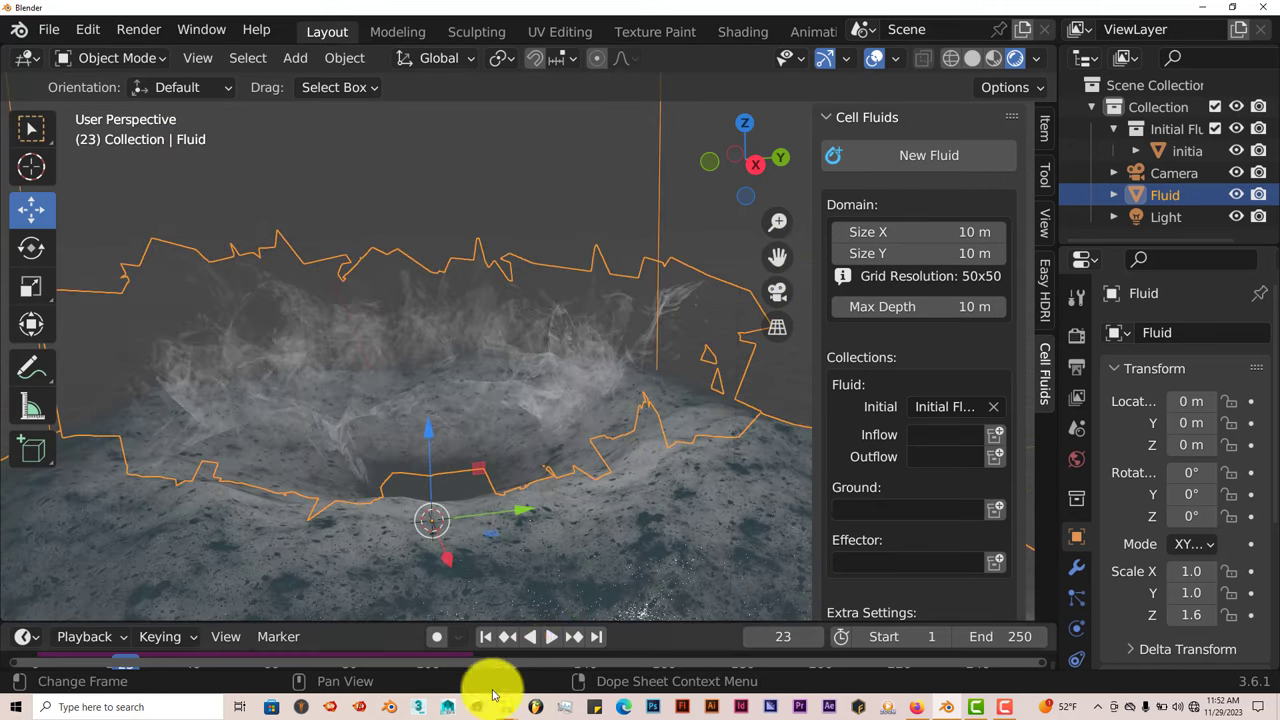
{"action": "left_click", "coordinate": [549, 637]}
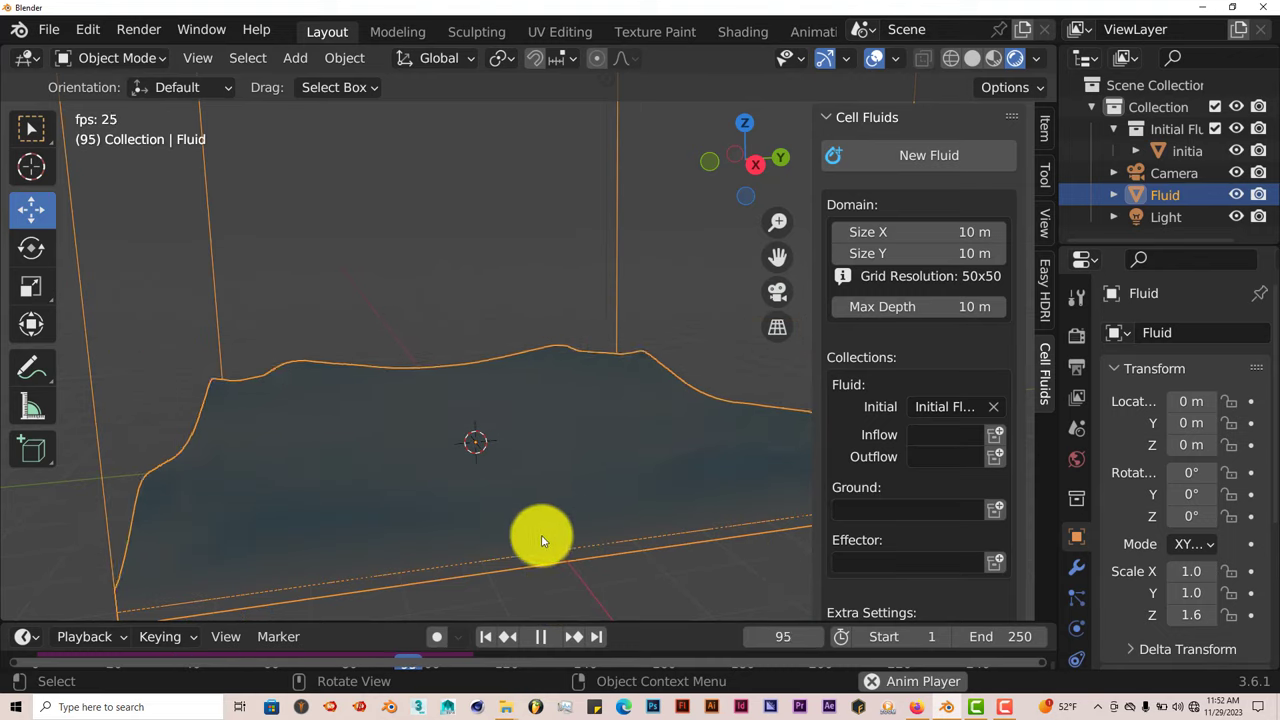
{"action": "left_click", "coordinate": [543, 637]}
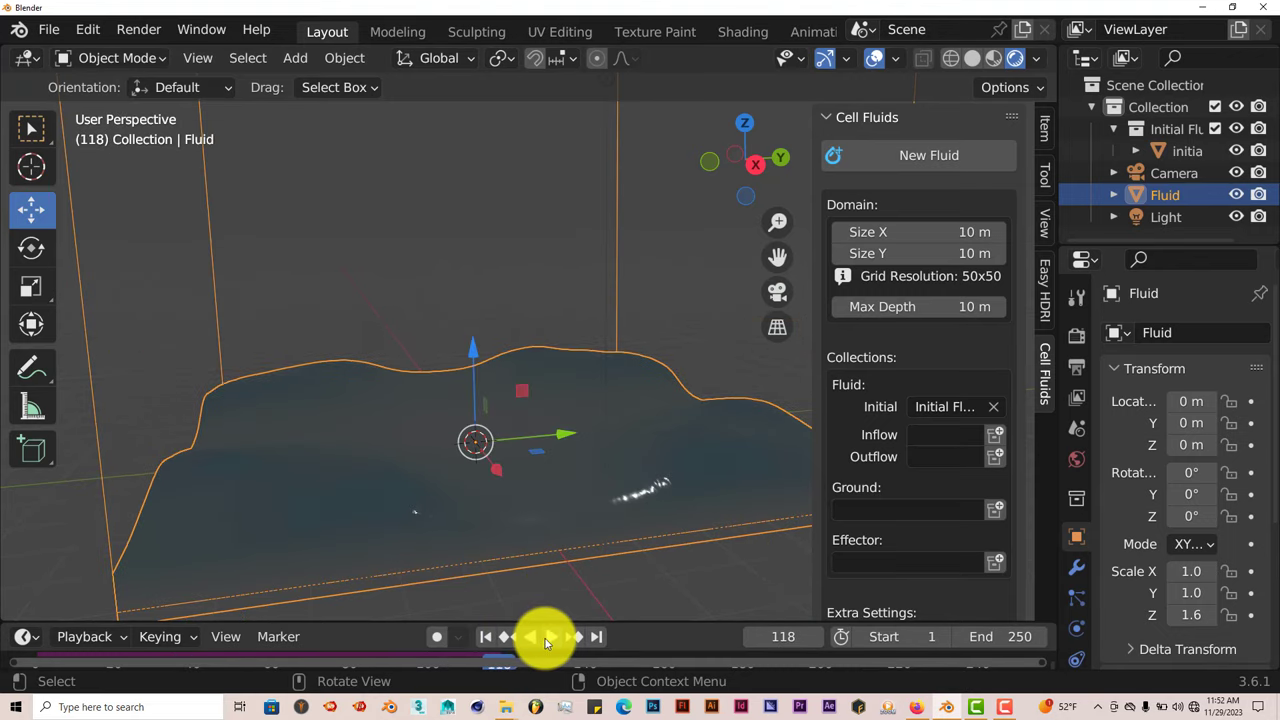
{"action": "left_click", "coordinate": [485, 637]}
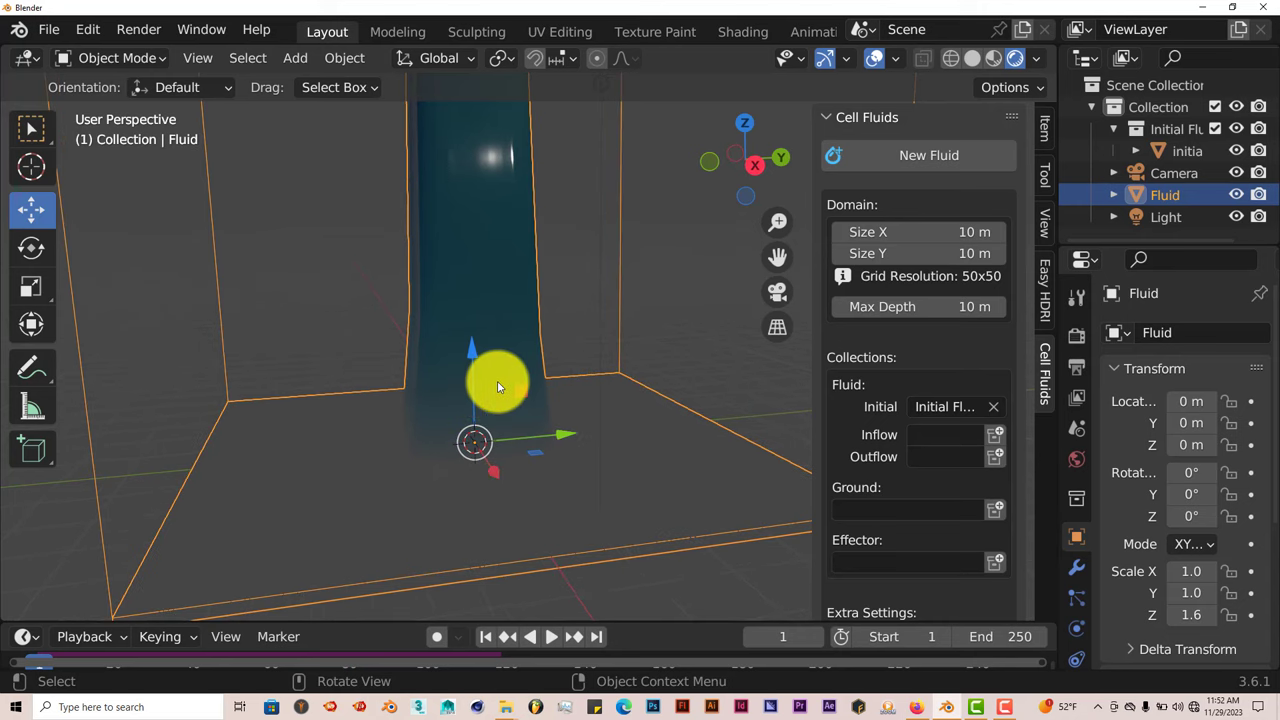
{"action": "scroll", "coordinate": [482, 345], "scroll_direction": "down", "scroll_amount": 5}
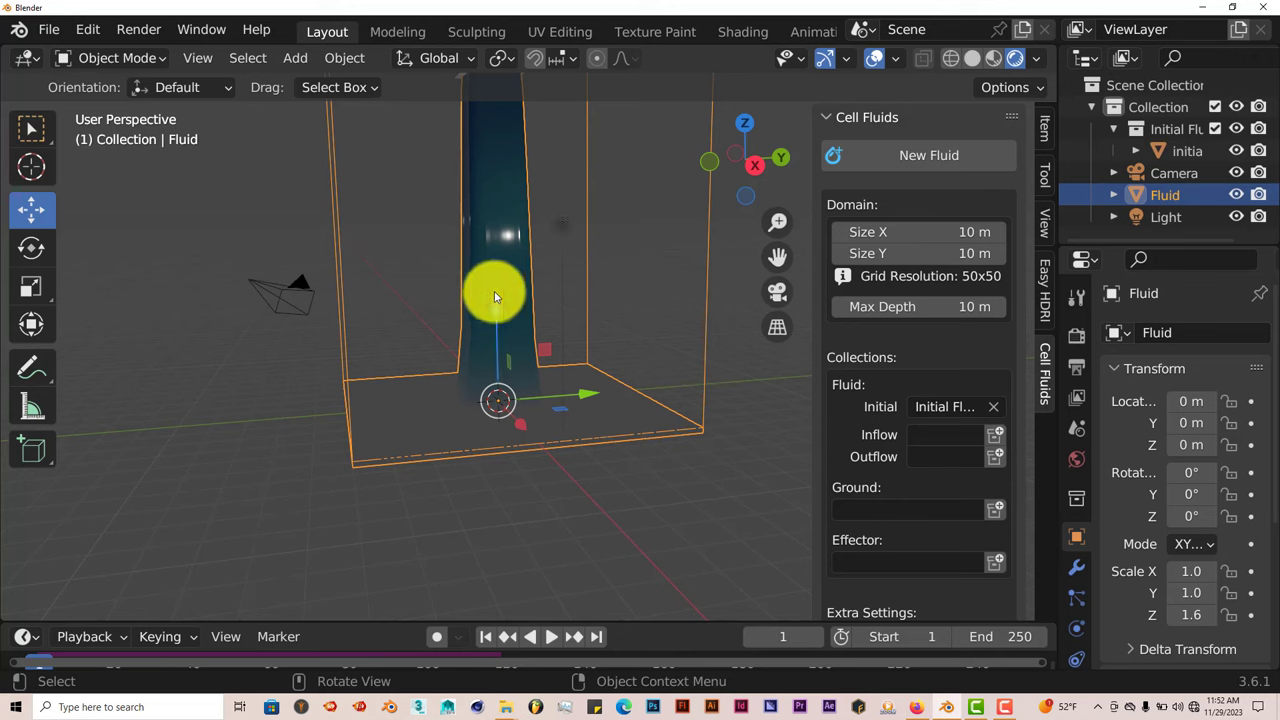
{"action": "scroll", "coordinate": [525, 318], "scroll_direction": "down", "scroll_amount": 4}
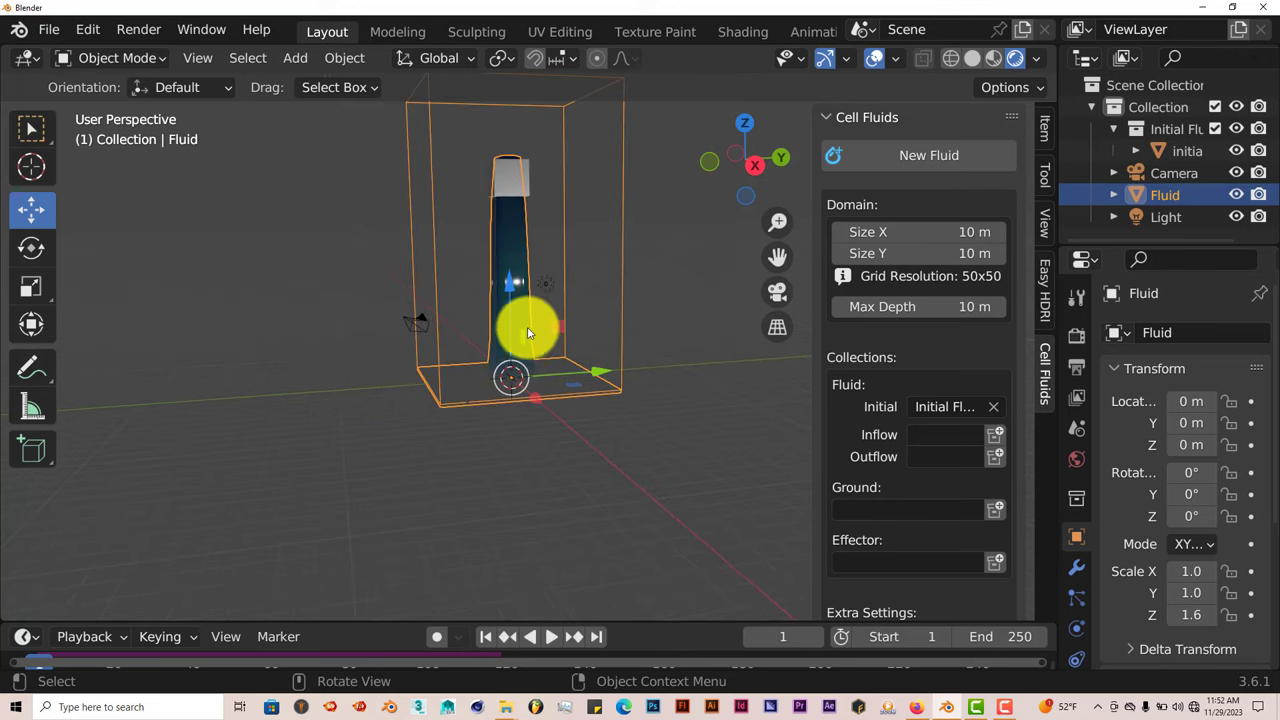
{"action": "middle_click_drag", "start_coordinate": [513, 327], "coordinate": [484, 357]}
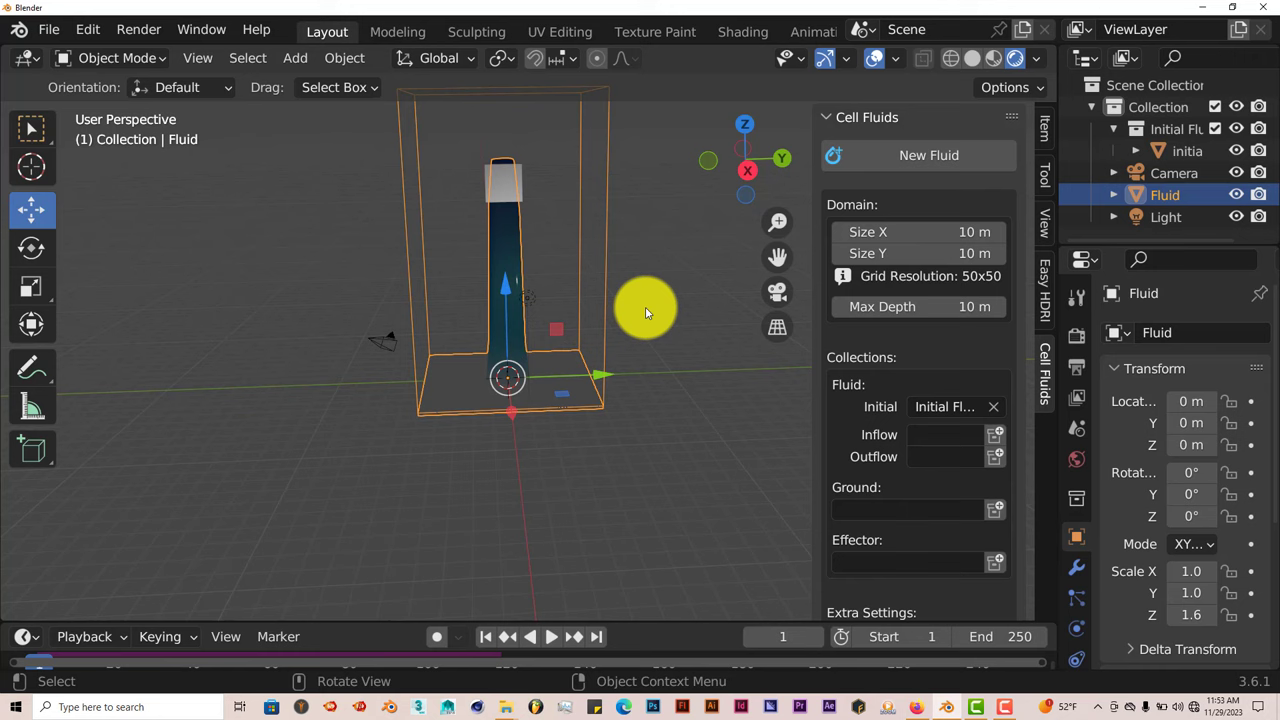
Step: Give the Fluid domain a new Inflow collection as its inflow source
{"action": "left_click", "coordinate": [505, 183]}
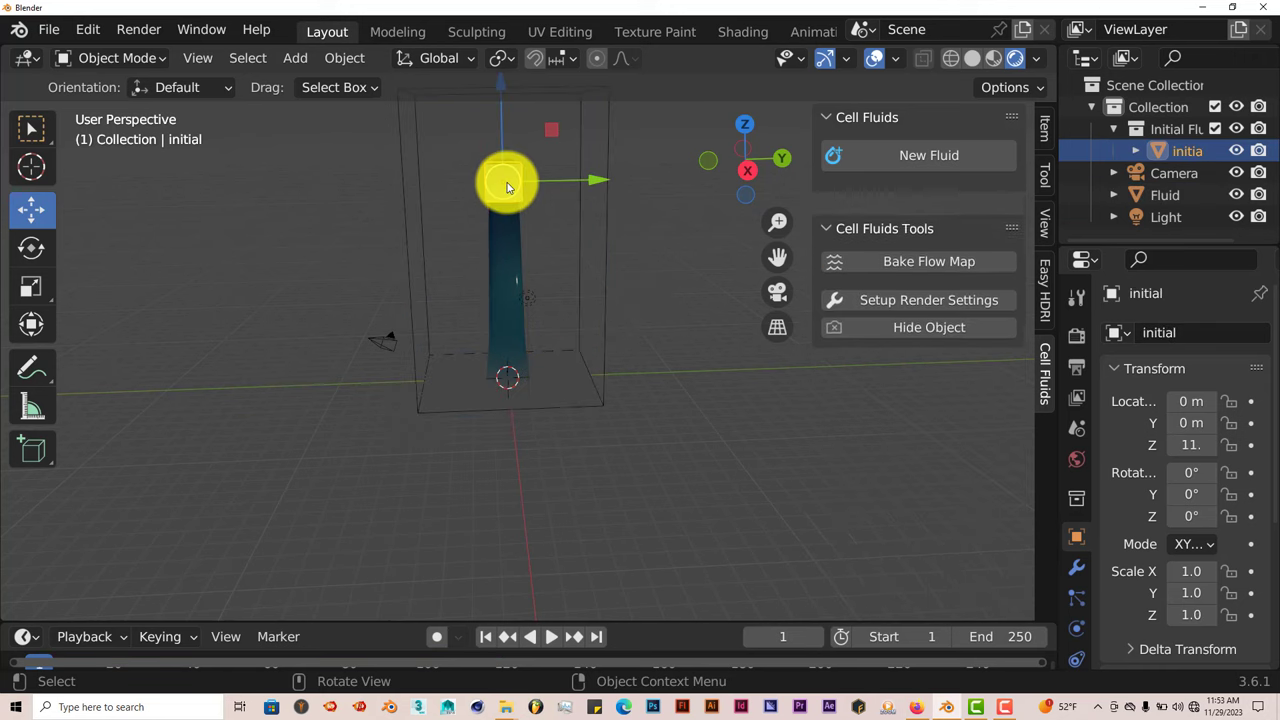
{"action": "left_click", "coordinate": [603, 258]}
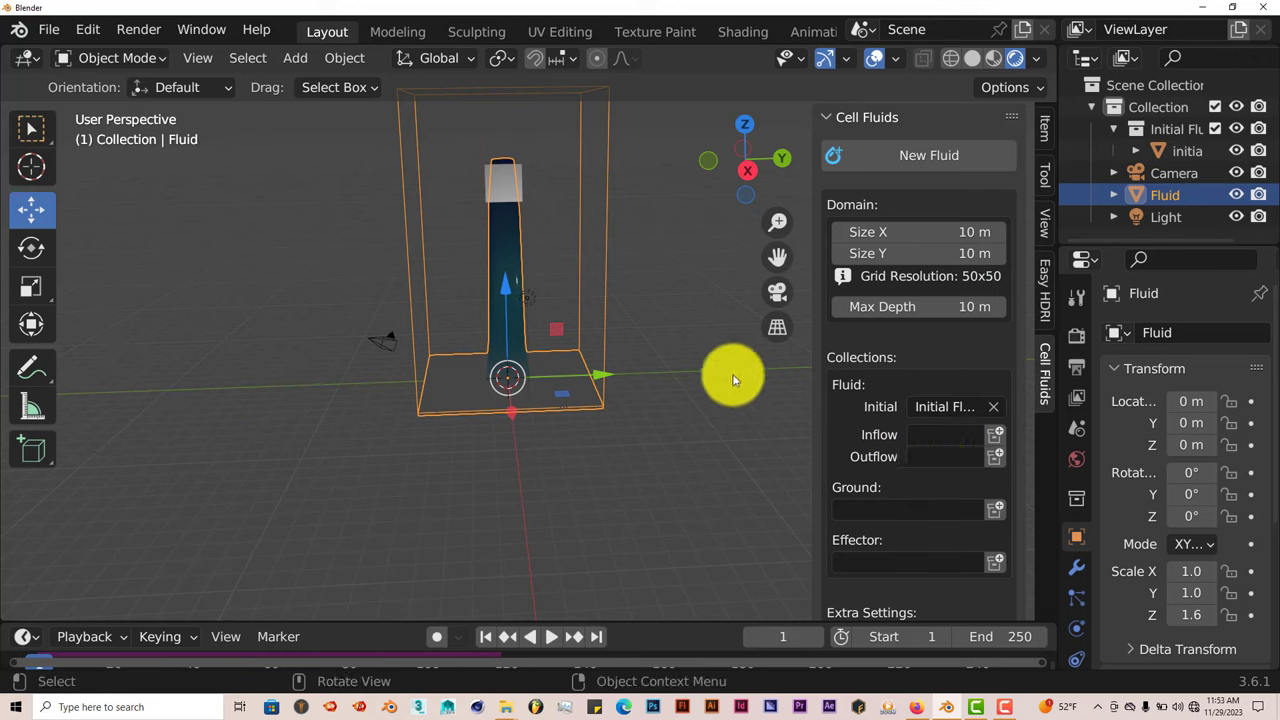
{"action": "left_click", "coordinate": [997, 436]}
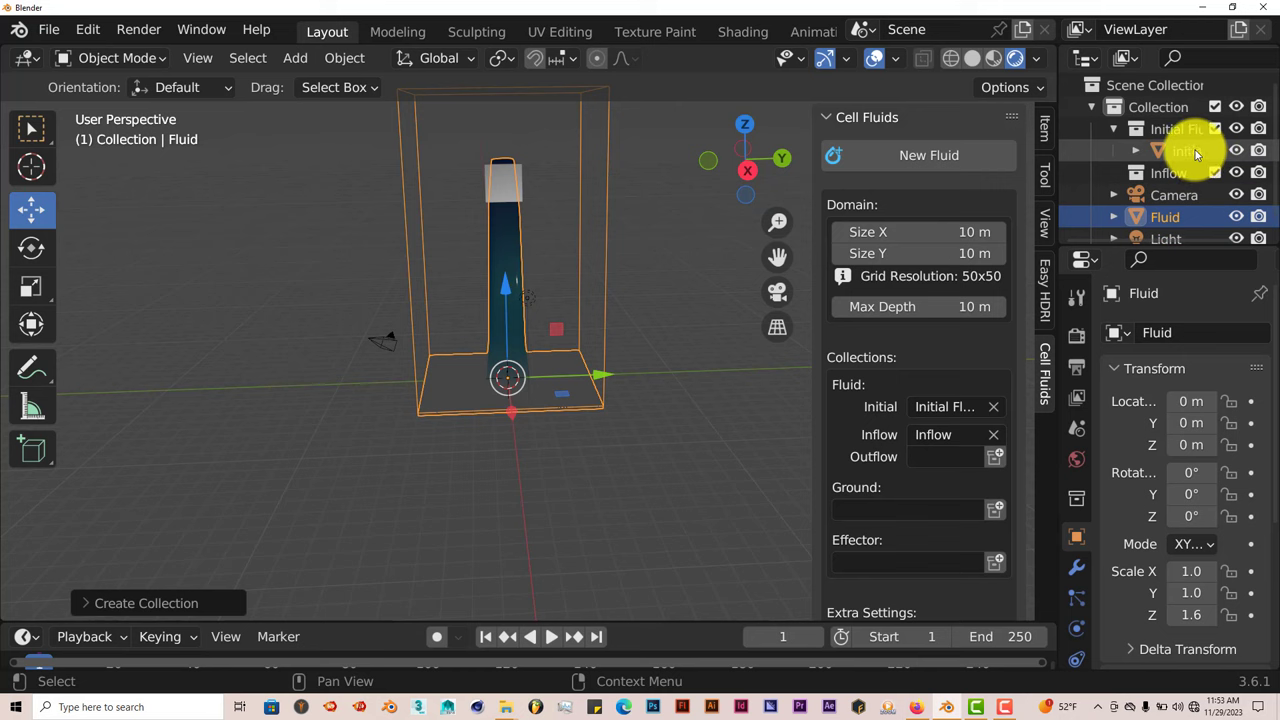
Step: Move the initial cube into the Inflow collection, play the stream, then rewind to frame 1
{"action": "left_click_drag", "start_coordinate": [1193, 163], "coordinate": [1184, 178]}
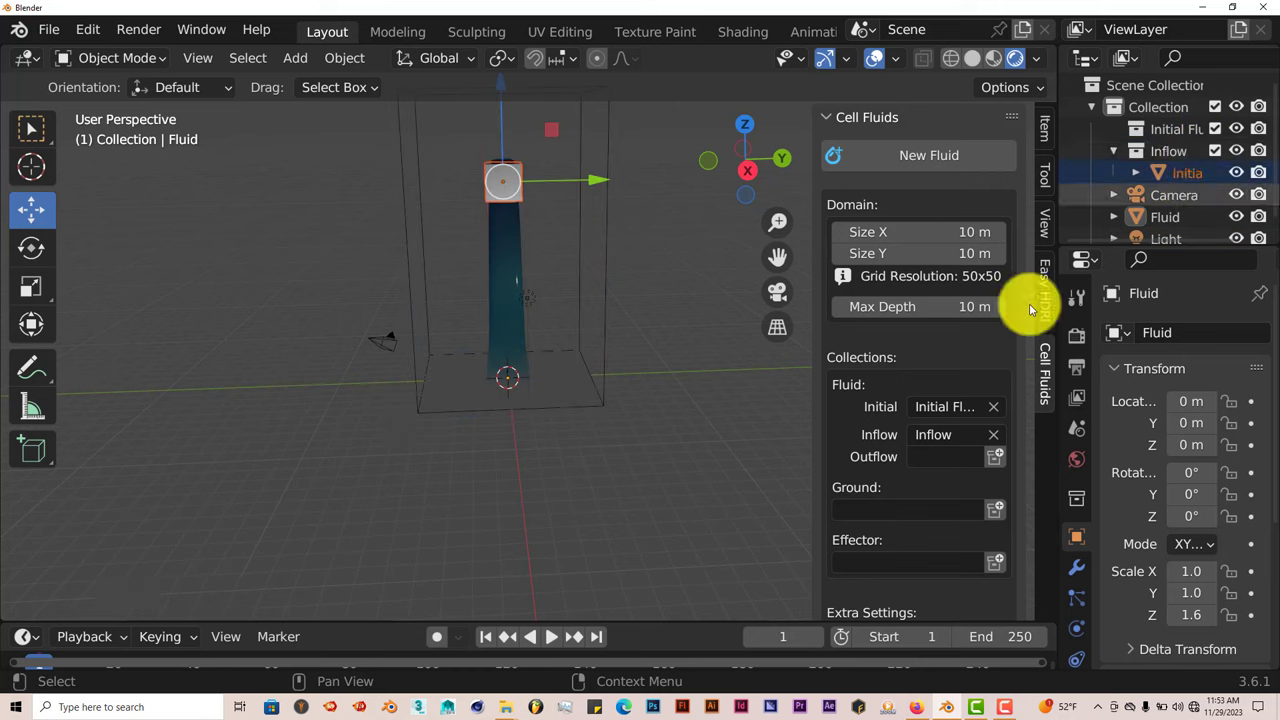
{"action": "left_click", "coordinate": [557, 637]}
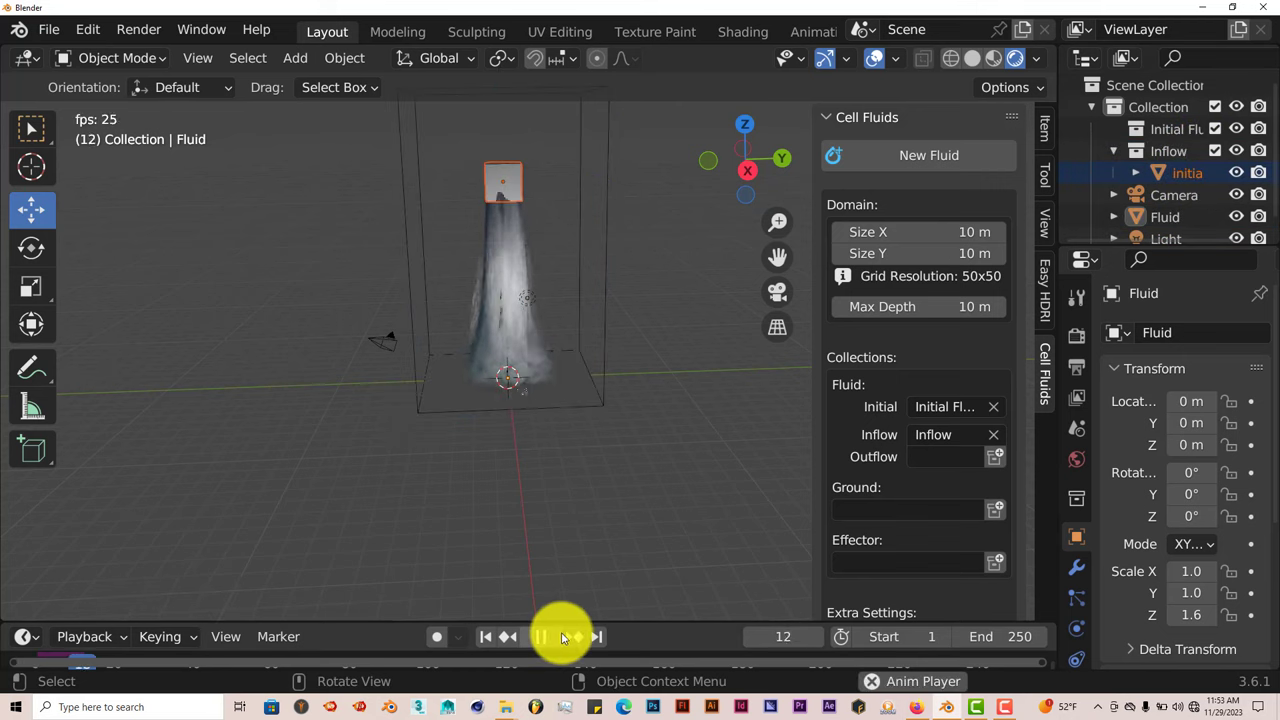
{"action": "middle_click_drag", "start_coordinate": [571, 360], "coordinate": [608, 349]}
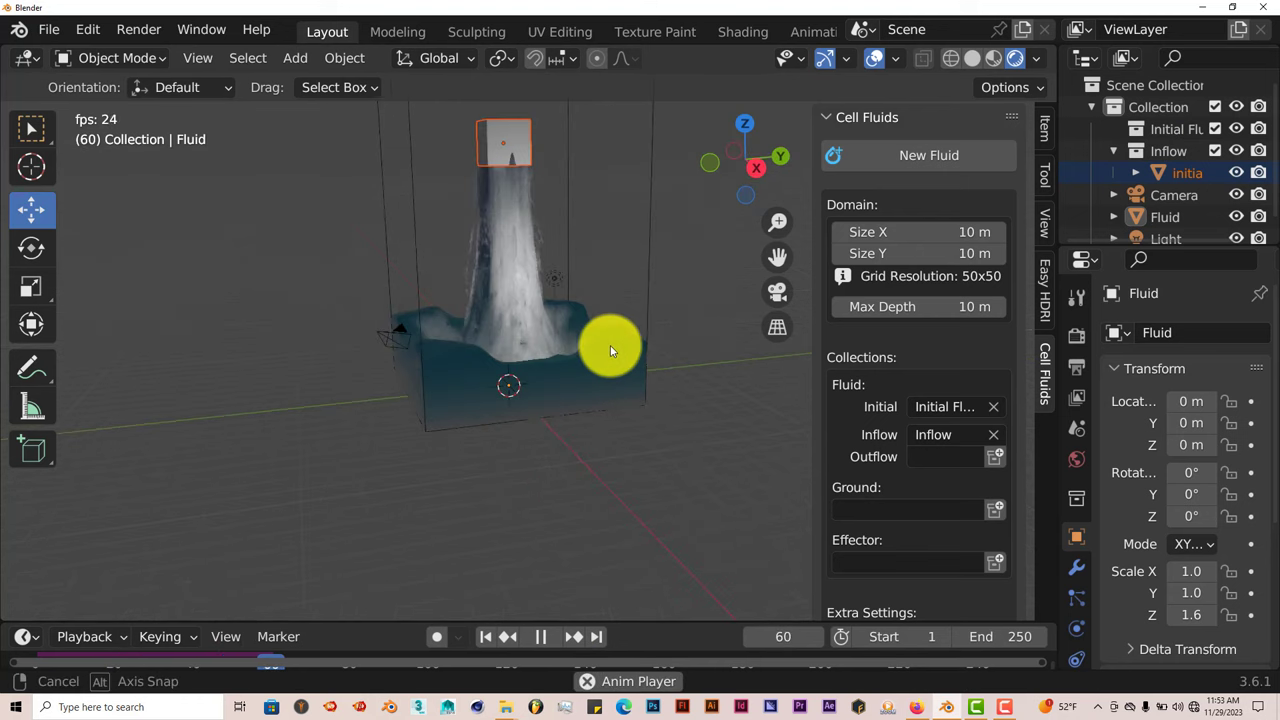
{"action": "middle_click_drag", "start_coordinate": [777, 269], "coordinate": [529, 320]}
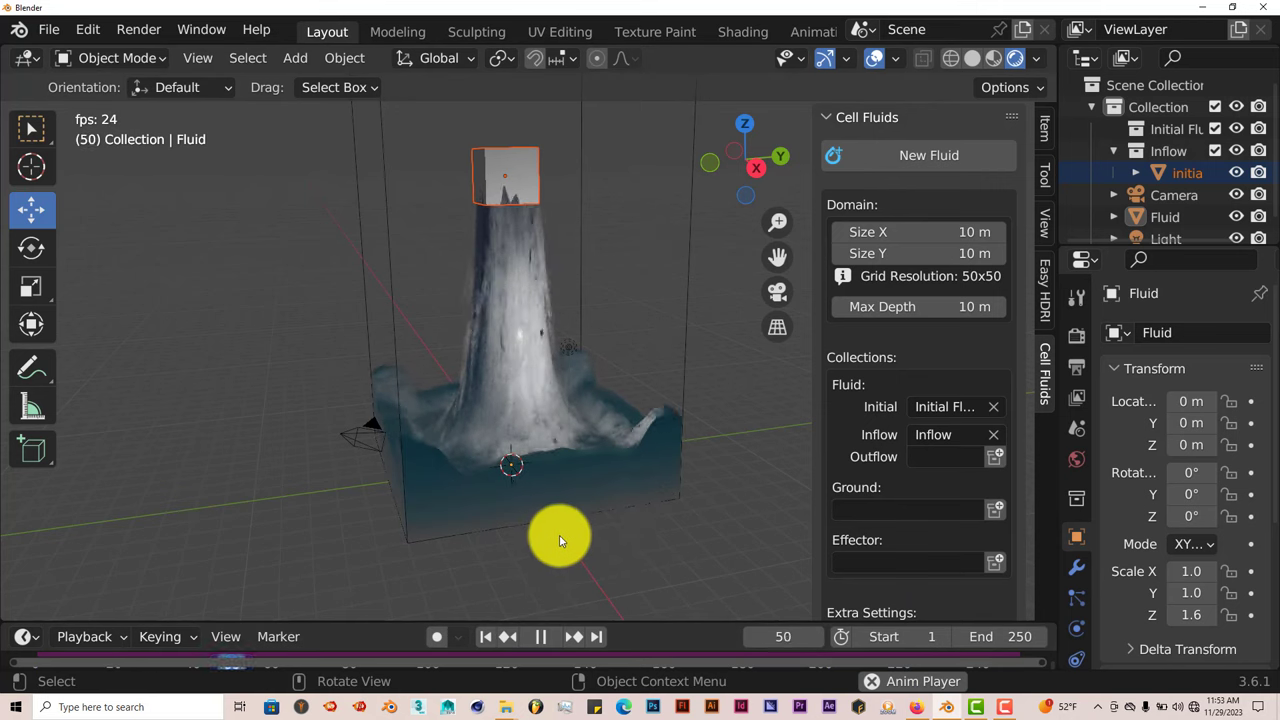
{"action": "scroll", "coordinate": [555, 534], "scroll_direction": "up", "scroll_amount": 3}
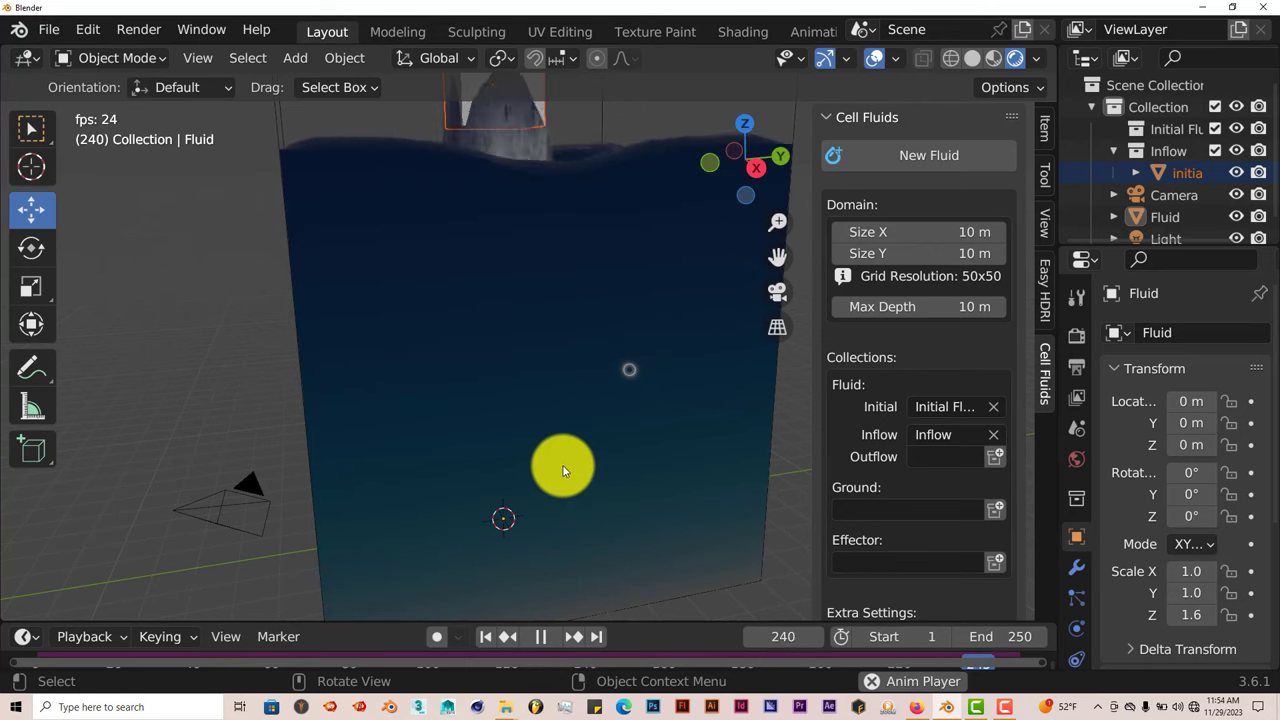
{"action": "scroll", "coordinate": [560, 464], "scroll_direction": "up", "scroll_amount": 5}
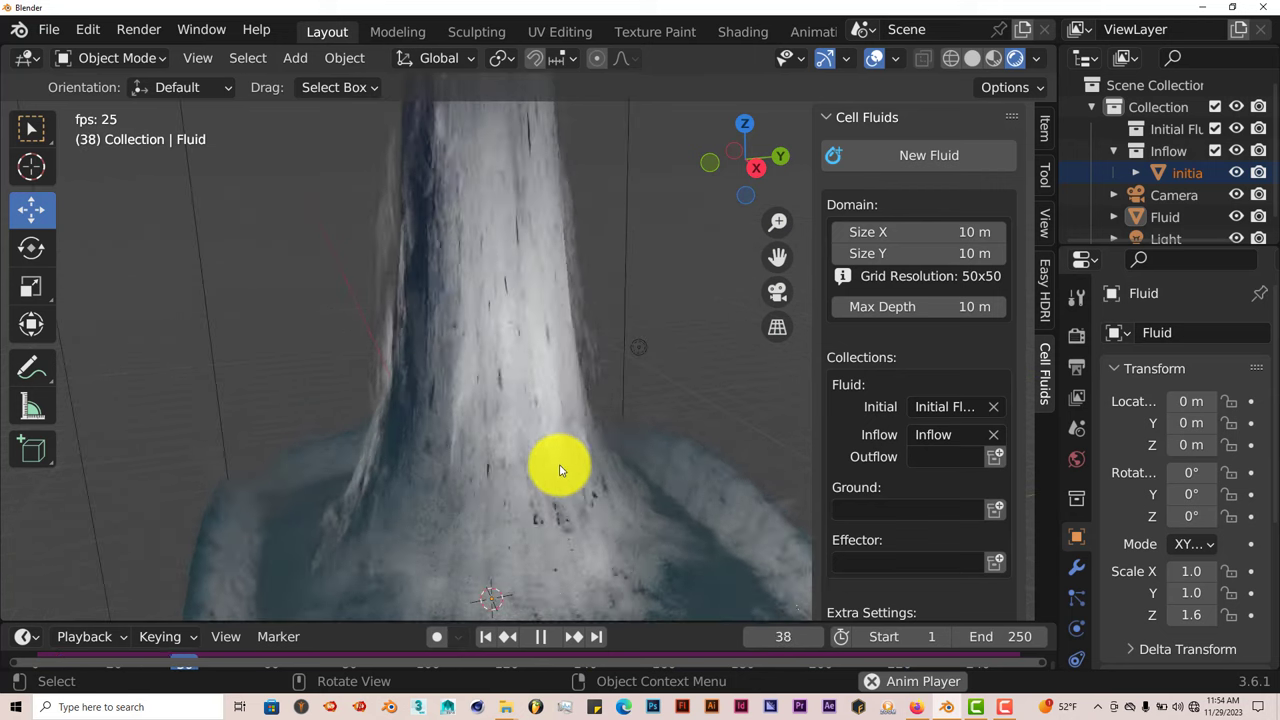
{"action": "scroll", "coordinate": [562, 466], "scroll_direction": "down", "scroll_amount": 3}
{"action": "left_click", "coordinate": [541, 636]}
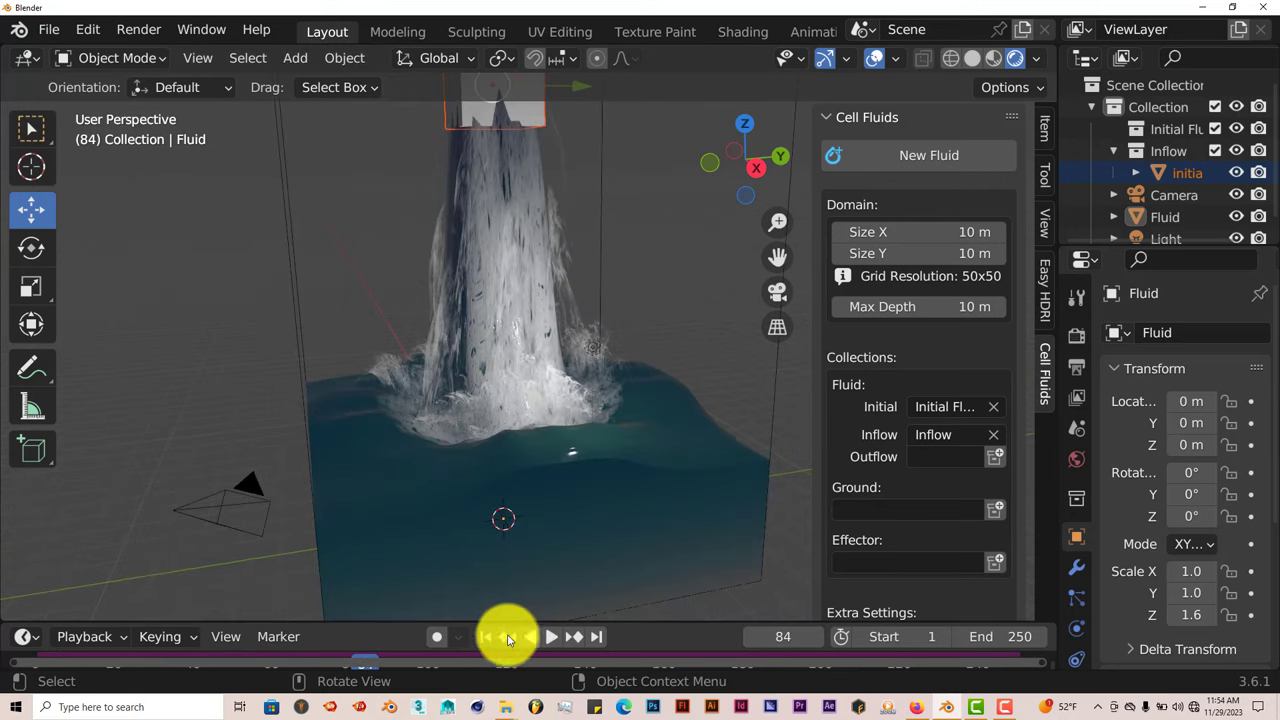
{"action": "left_click", "coordinate": [487, 637]}
Step: Add a UV sphere to the scene
{"action": "scroll", "coordinate": [555, 523], "scroll_direction": "down", "scroll_amount": 3}
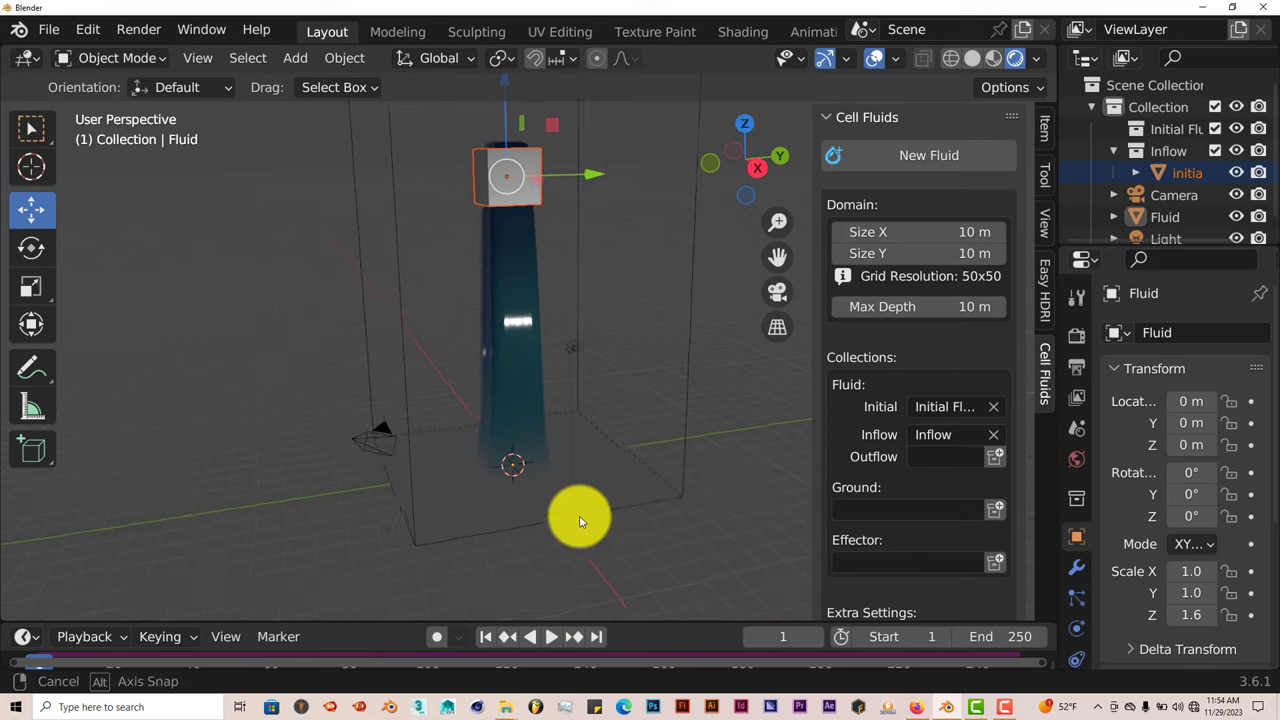
{"action": "mouse_move", "coordinate": [580, 517]}
{"action": "middle_mouse_down"}
{"action": "mouse_move", "coordinate": [600, 526]}
{"action": "mouse_move", "coordinate": [586, 520]}
{"action": "middle_mouse_up"}
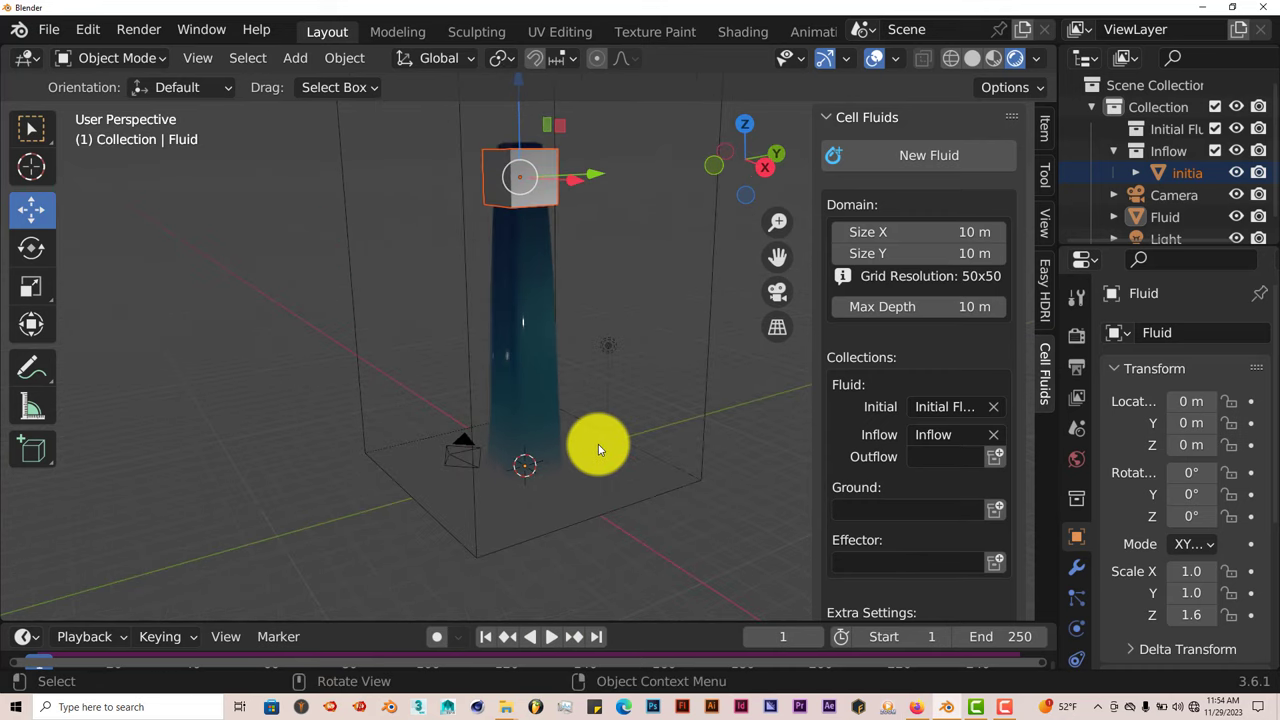
{"action": "middle_click_drag", "start_coordinate": [598, 449], "coordinate": [601, 451]}
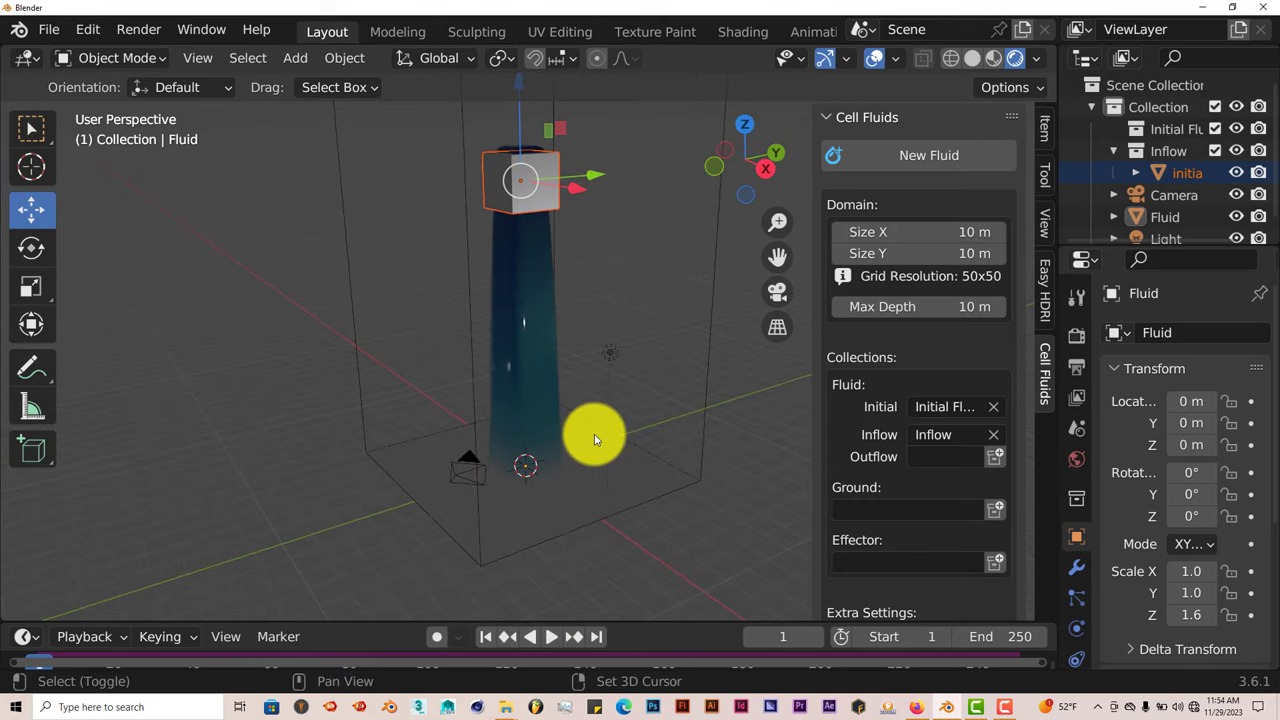
{"action": "key", "text": "shift+a"}
{"action": "mouse_move", "coordinate": [585, 232]}
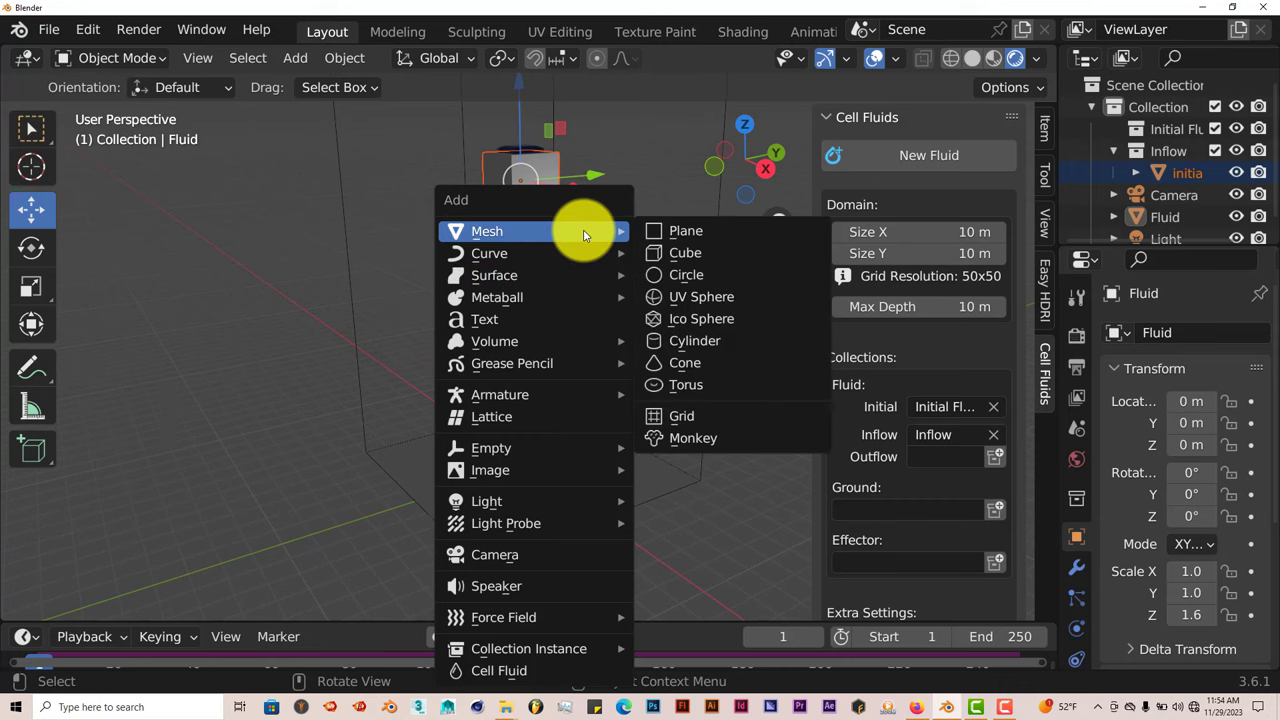
{"action": "left_click", "coordinate": [707, 296]}
{"action": "middle_click_drag", "start_coordinate": [572, 502], "coordinate": [613, 509]}
Step: Move the sphere along X to about 4.9 m beside the domain base
{"action": "left_click_drag", "start_coordinate": [611, 497], "coordinate": [686, 543]}
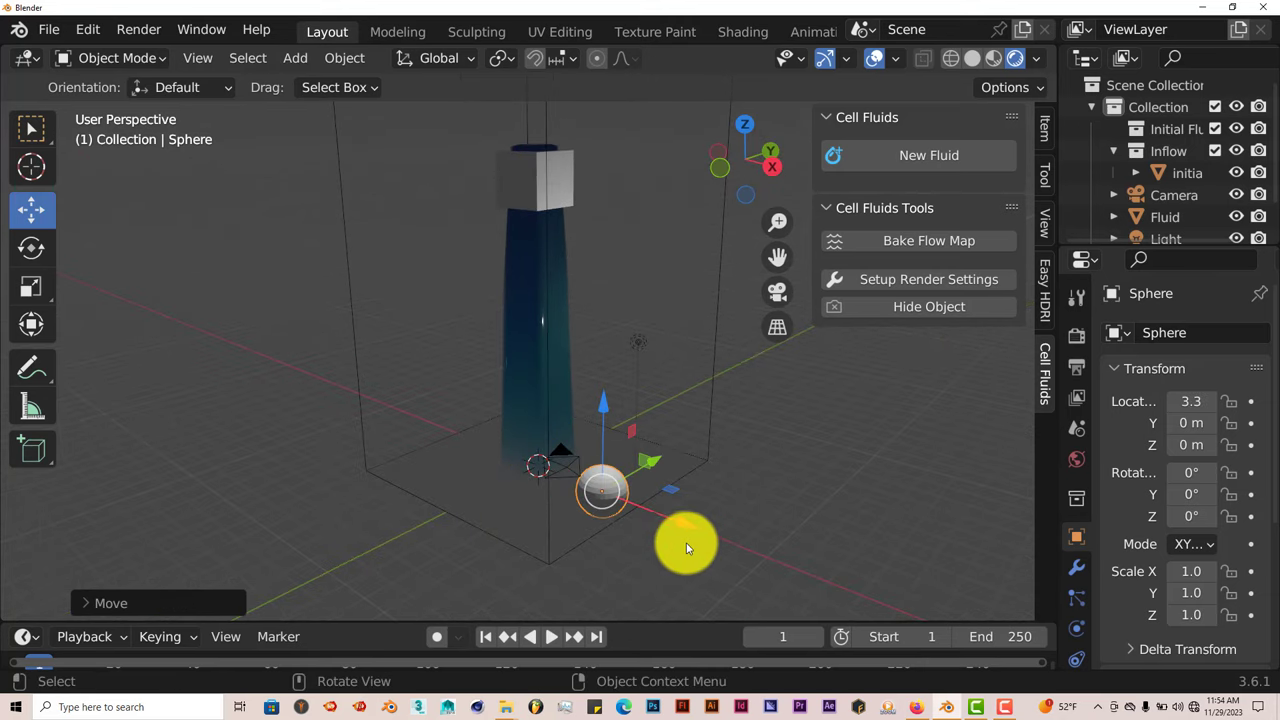
{"action": "middle_click_drag", "start_coordinate": [686, 543], "coordinate": [785, 508]}
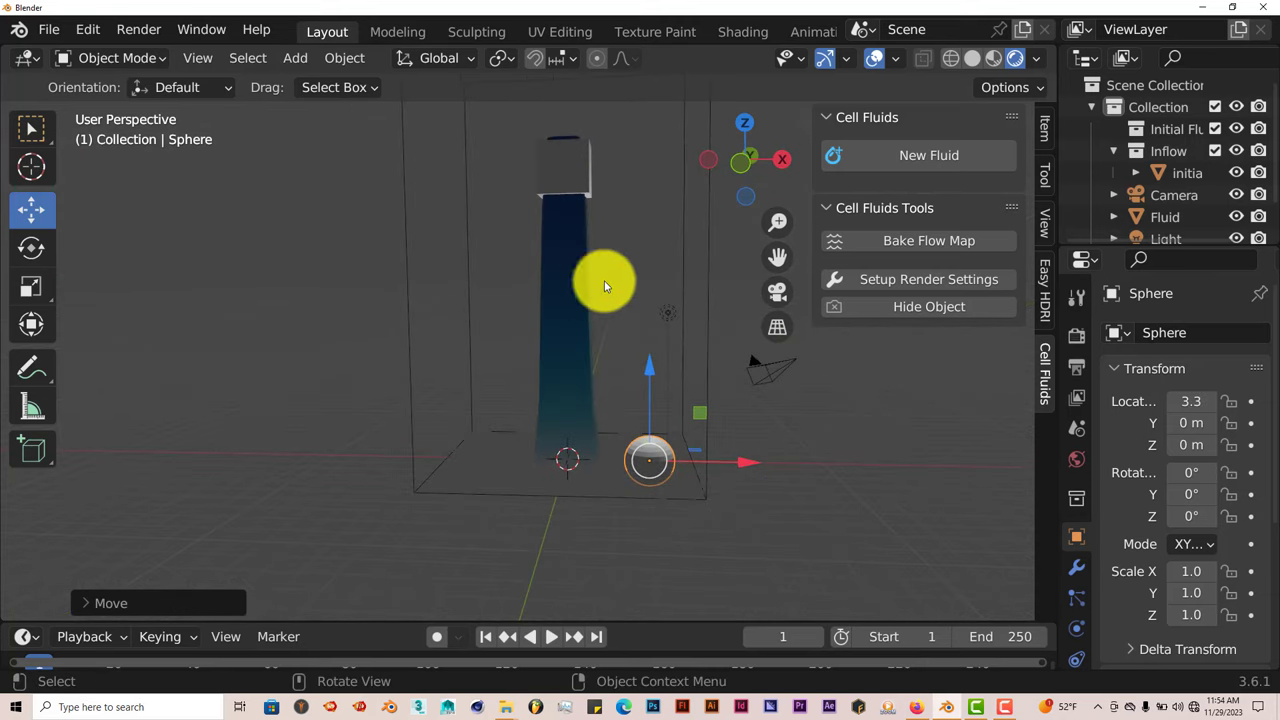
{"action": "left_click_drag", "start_coordinate": [778, 257], "coordinate": [734, 283]}
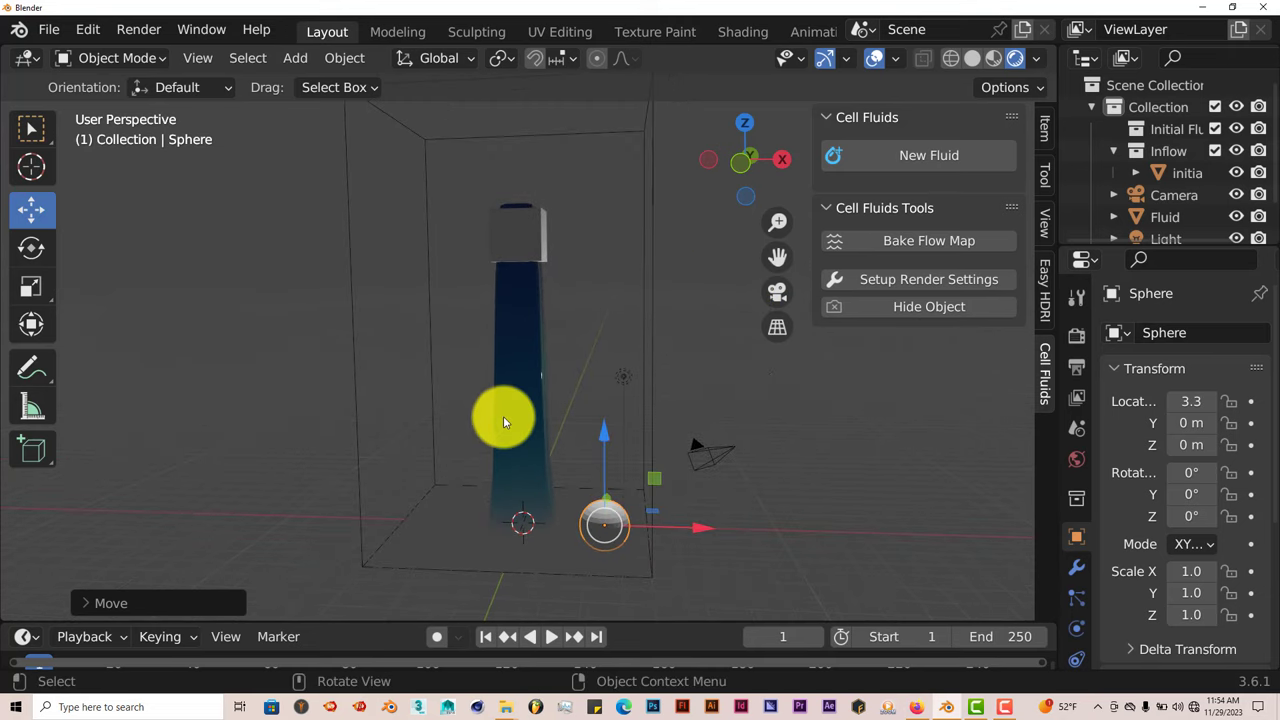
{"action": "middle_click_drag", "start_coordinate": [650, 405], "coordinate": [659, 345]}
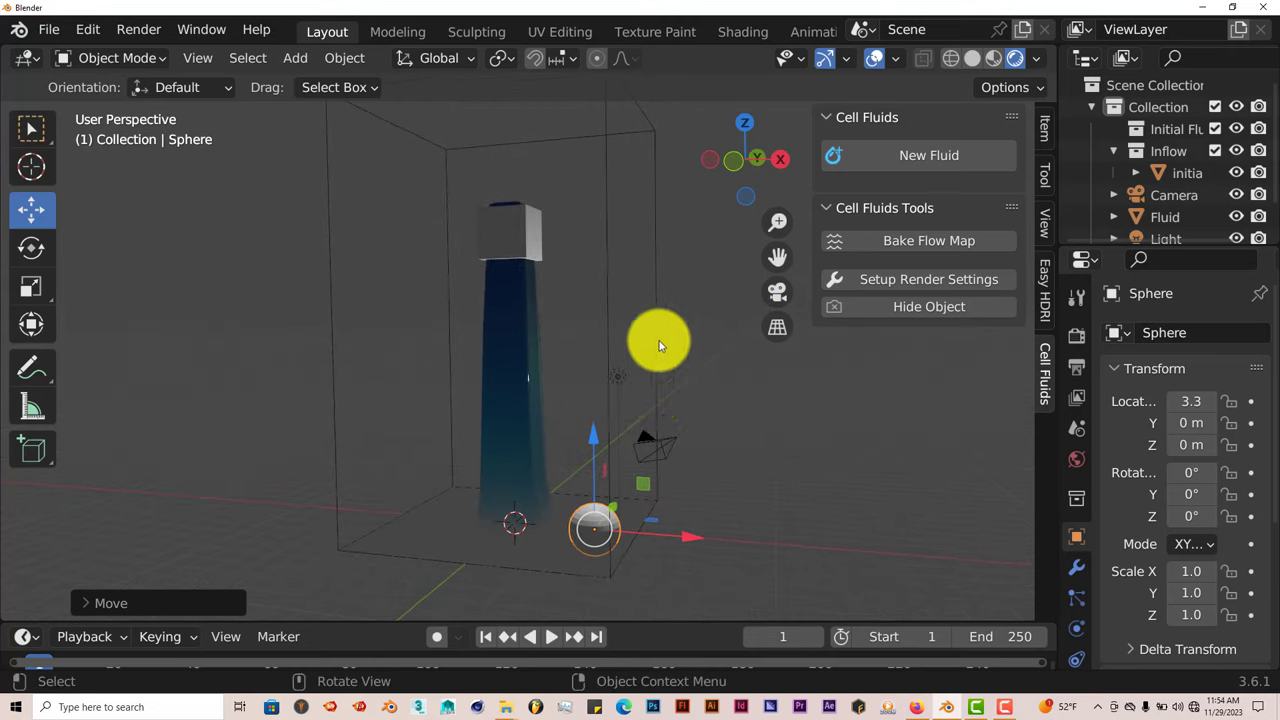
{"action": "key", "text": "KP_3"}
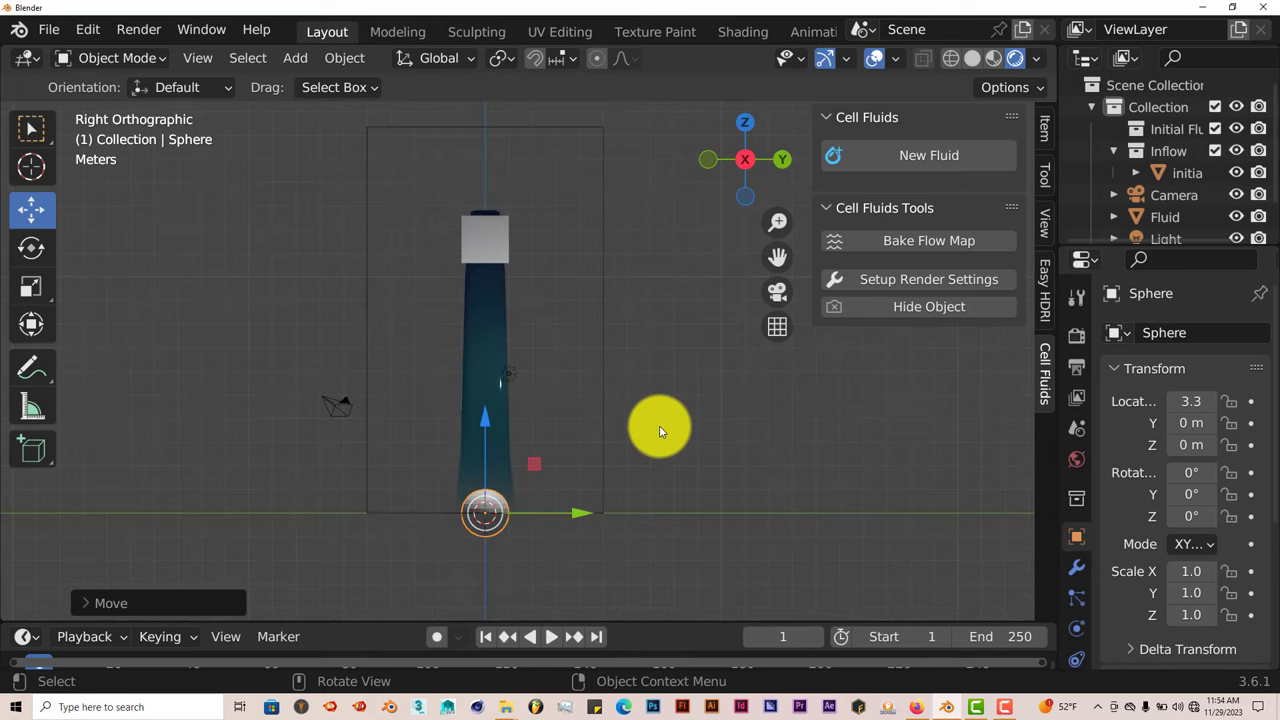
{"action": "key", "text": "KP_1"}
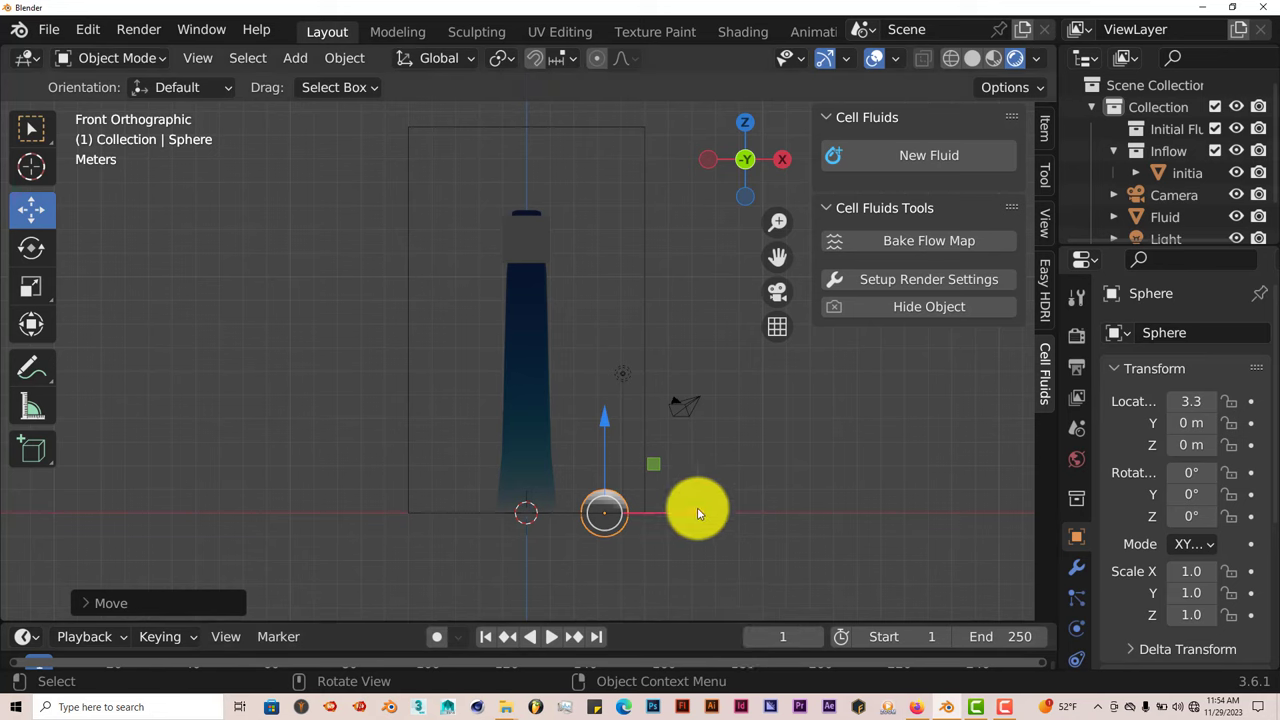
{"action": "mouse_move", "coordinate": [697, 513]}
{"action": "left_mouse_down"}
{"action": "mouse_move", "coordinate": [751, 513]}
{"action": "mouse_move", "coordinate": [712, 514]}
{"action": "left_mouse_up"}
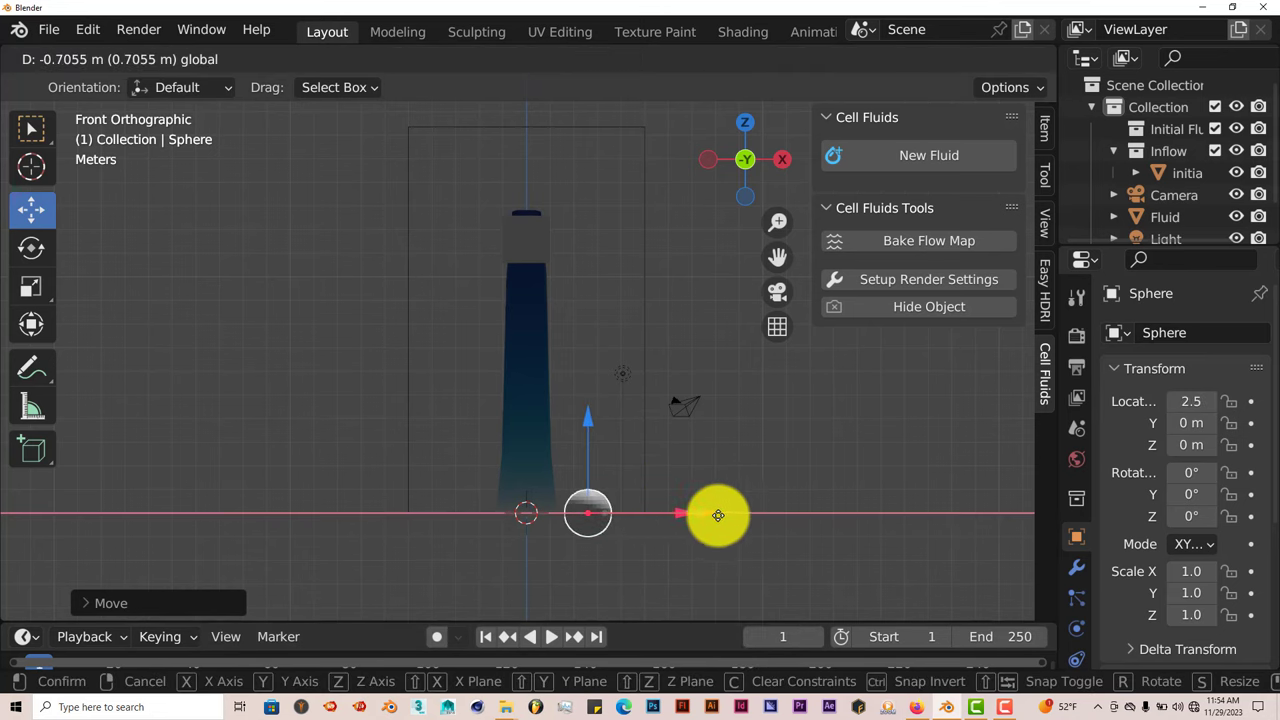
{"action": "left_click_drag", "start_coordinate": [718, 515], "coordinate": [720, 367]}
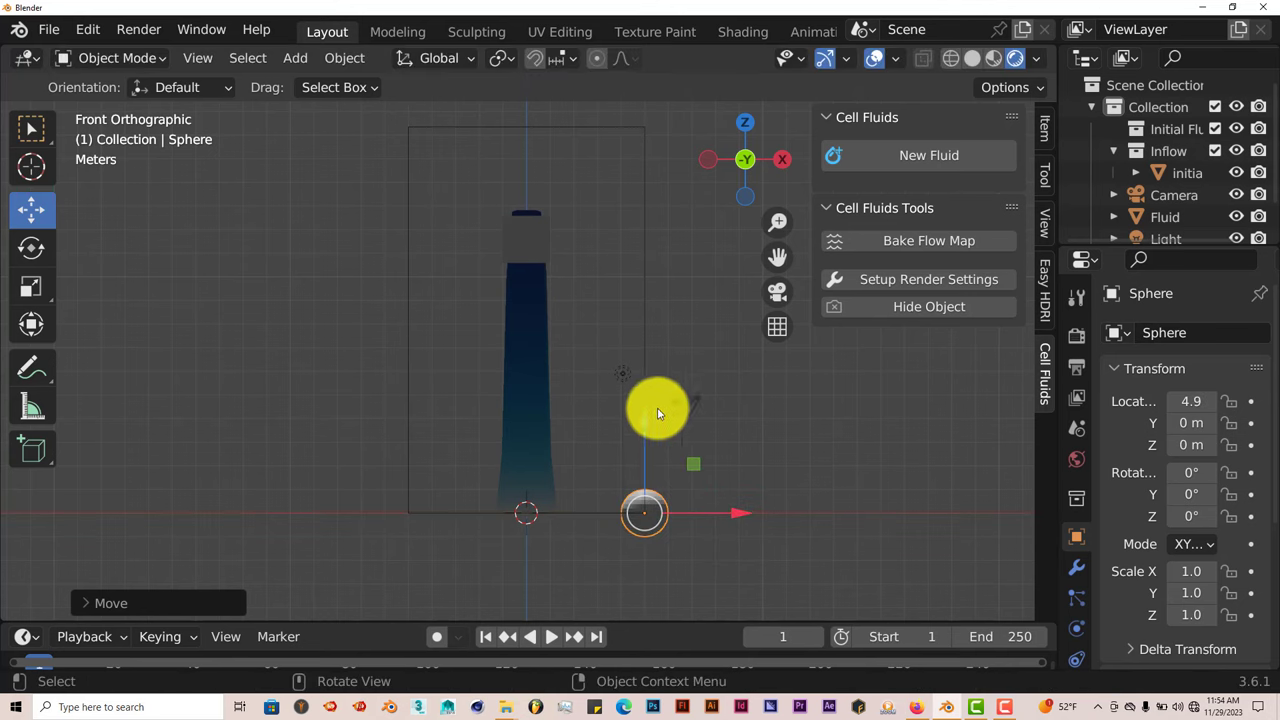
Step: Scale the sphere up to about 1.9
{"action": "key", "text": "s"}
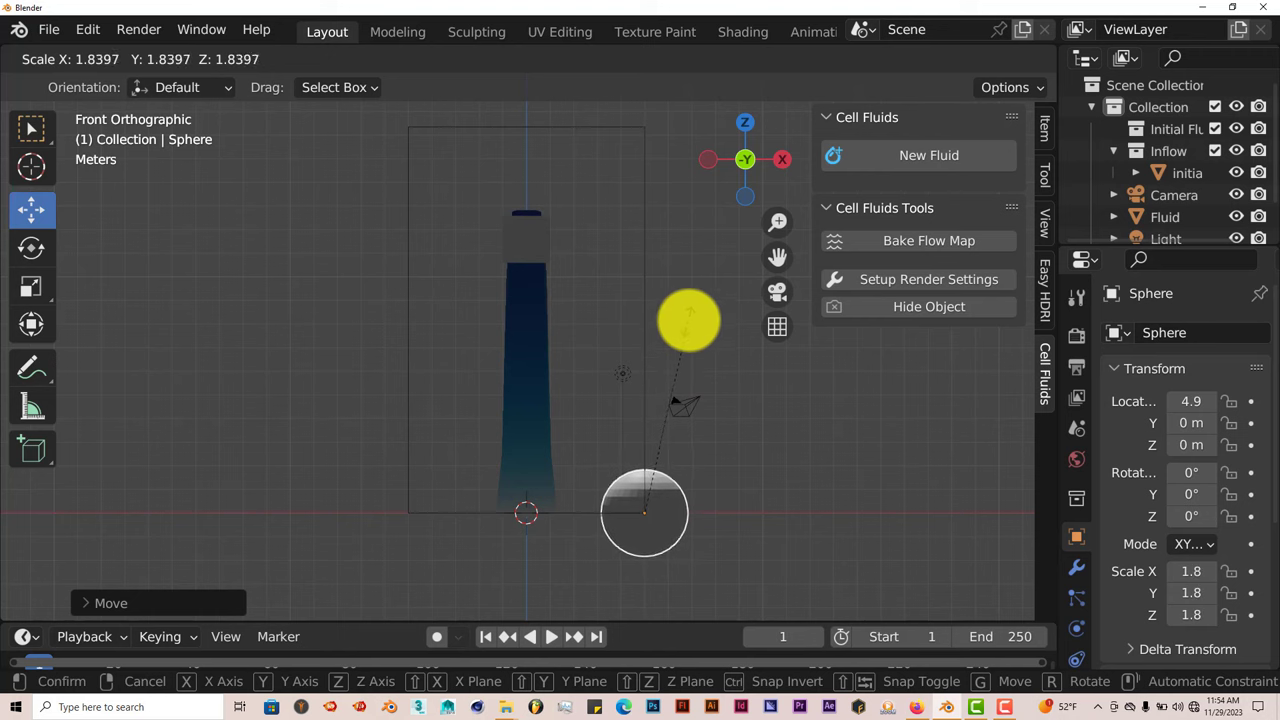
{"action": "left_click", "coordinate": [696, 309]}
{"action": "middle_click_drag", "start_coordinate": [729, 457], "coordinate": [605, 450]}
{"action": "left_click_drag", "start_coordinate": [773, 259], "coordinate": [714, 434]}
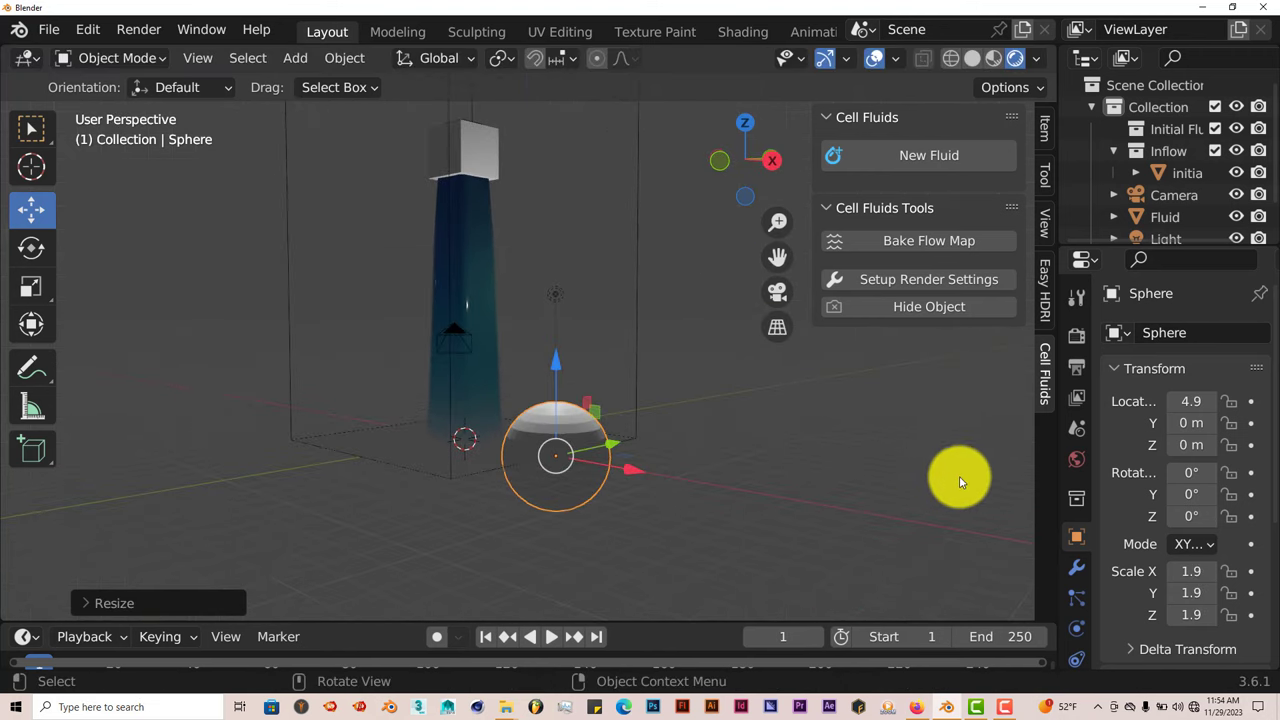
Step: Raise the World surface colour's value to turn the background light grey
{"action": "left_click", "coordinate": [1077, 462]}
{"action": "left_click", "coordinate": [1197, 479]}
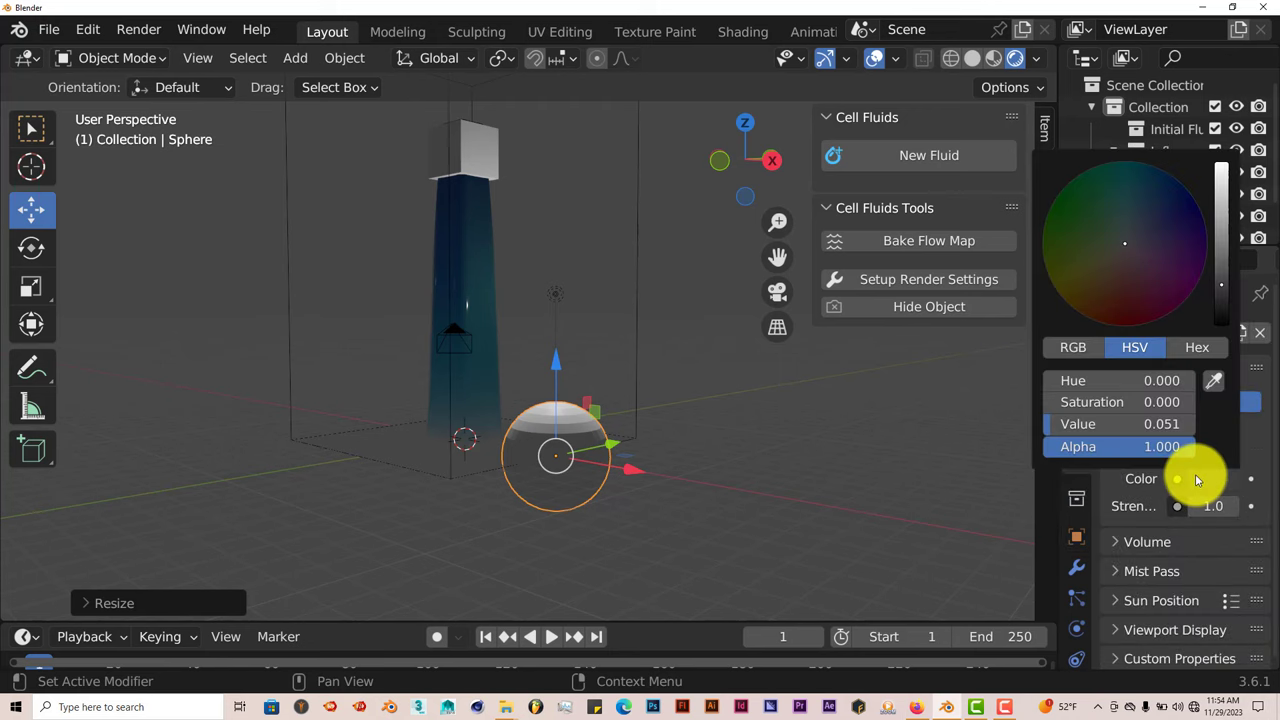
{"action": "left_click_drag", "start_coordinate": [1223, 240], "coordinate": [1223, 214]}
{"action": "middle_click_drag", "start_coordinate": [663, 549], "coordinate": [655, 538]}
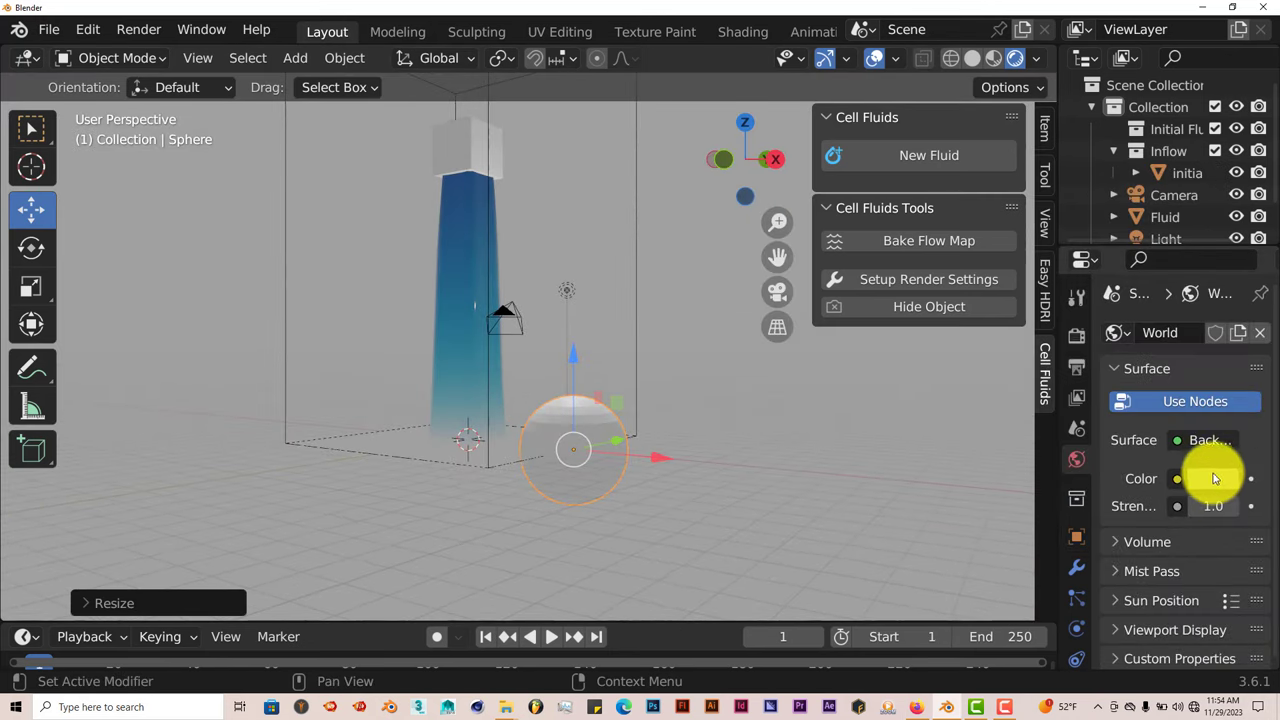
{"action": "left_click", "coordinate": [1218, 479]}
{"action": "left_click_drag", "start_coordinate": [1234, 251], "coordinate": [1223, 226]}
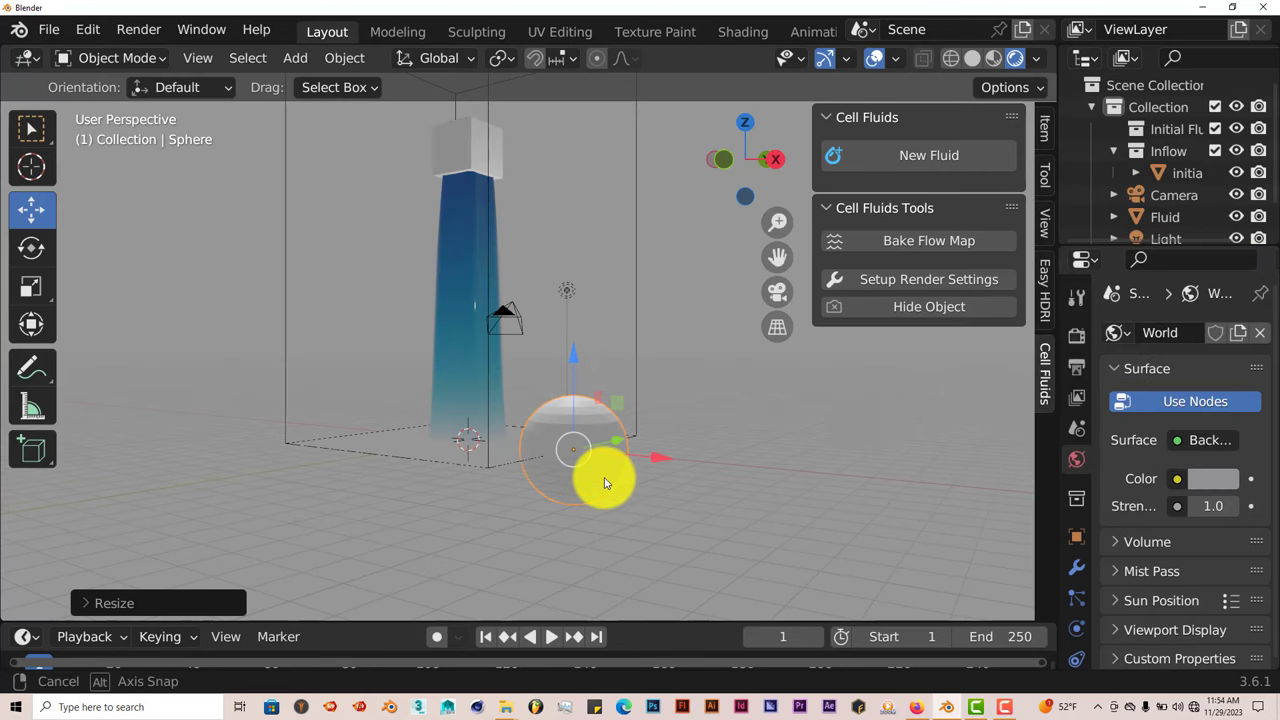
{"action": "middle_click_drag", "start_coordinate": [600, 477], "coordinate": [680, 486]}
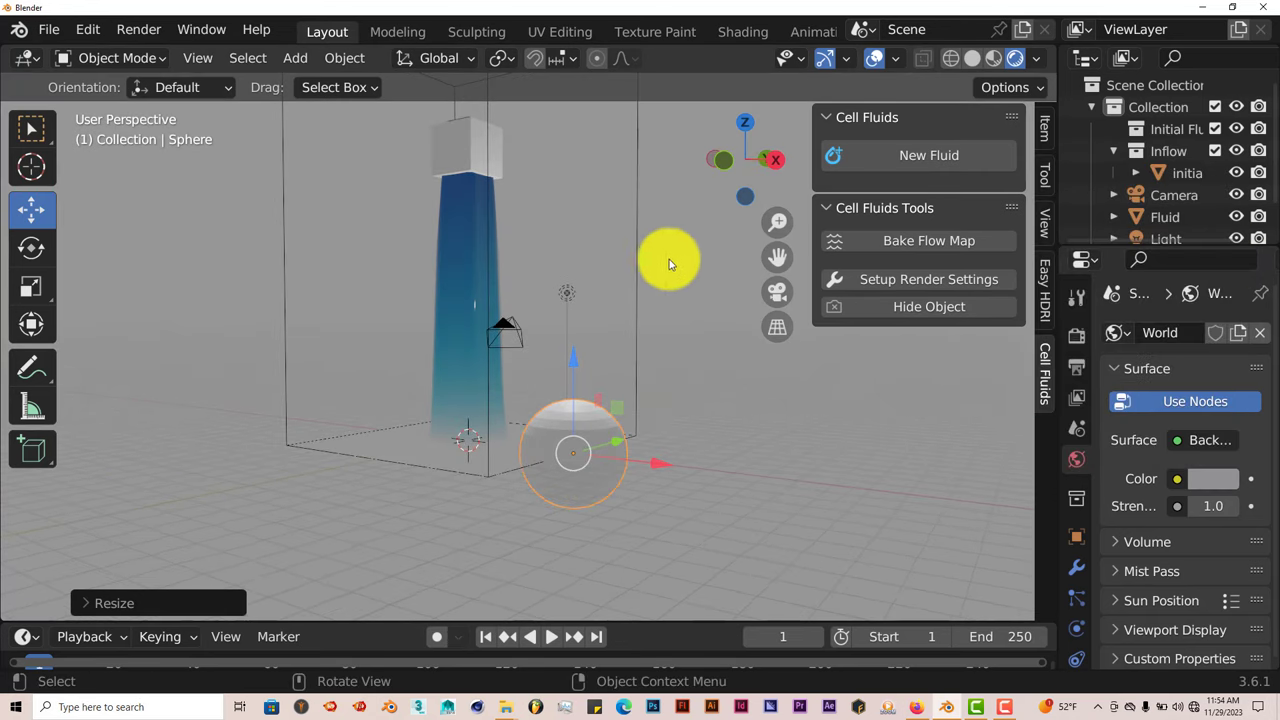
Step: Create an Outflow collection for the domain and move the sphere into it
{"action": "left_click", "coordinate": [638, 251]}
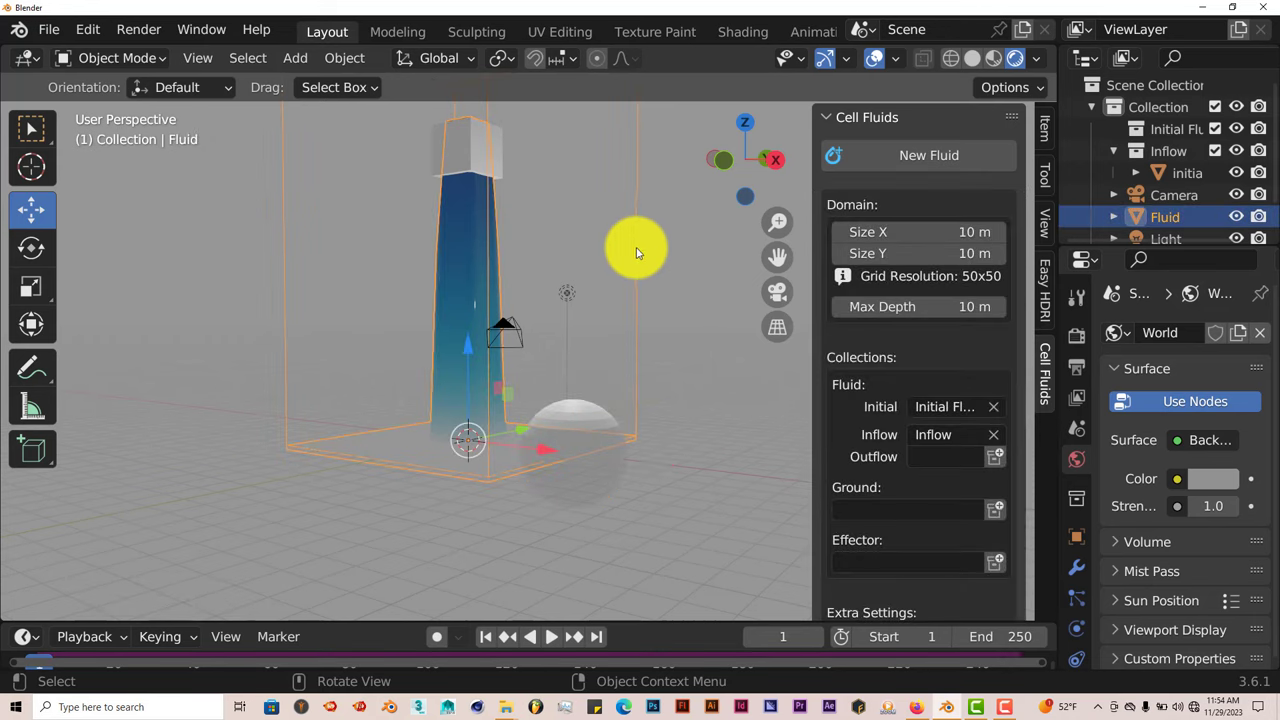
{"action": "left_click", "coordinate": [993, 456]}
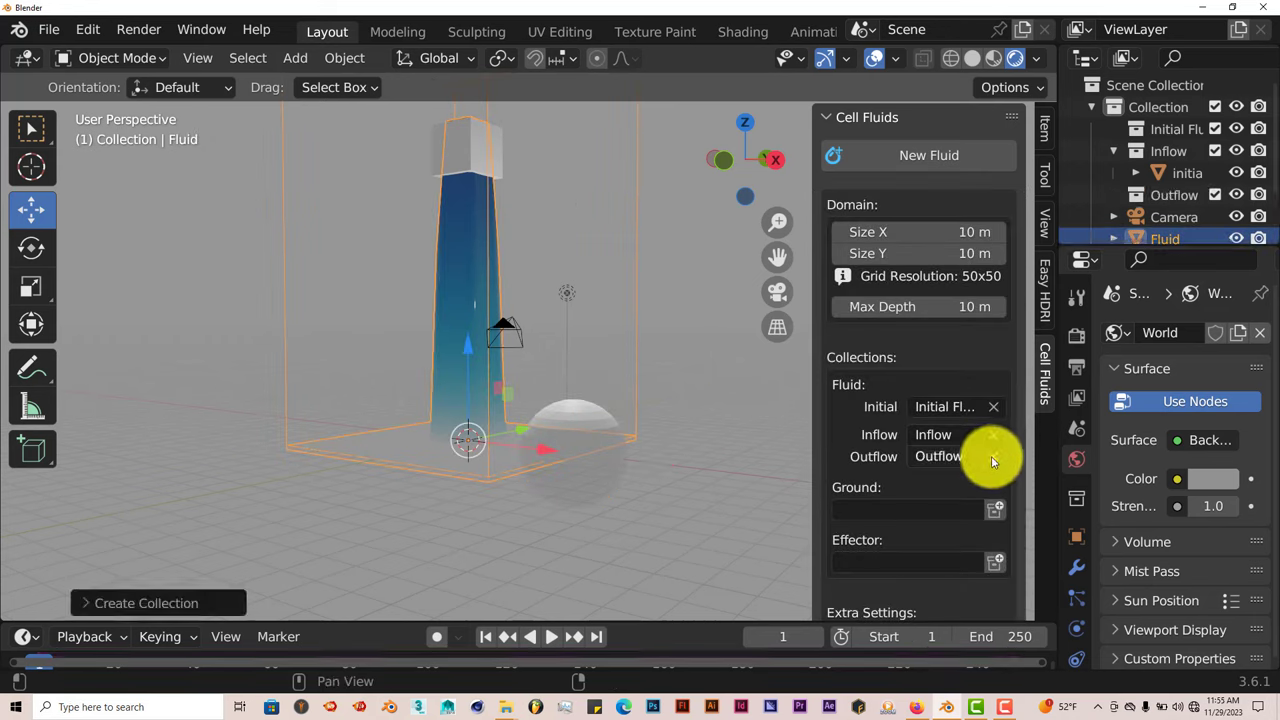
{"action": "left_click", "coordinate": [583, 431]}
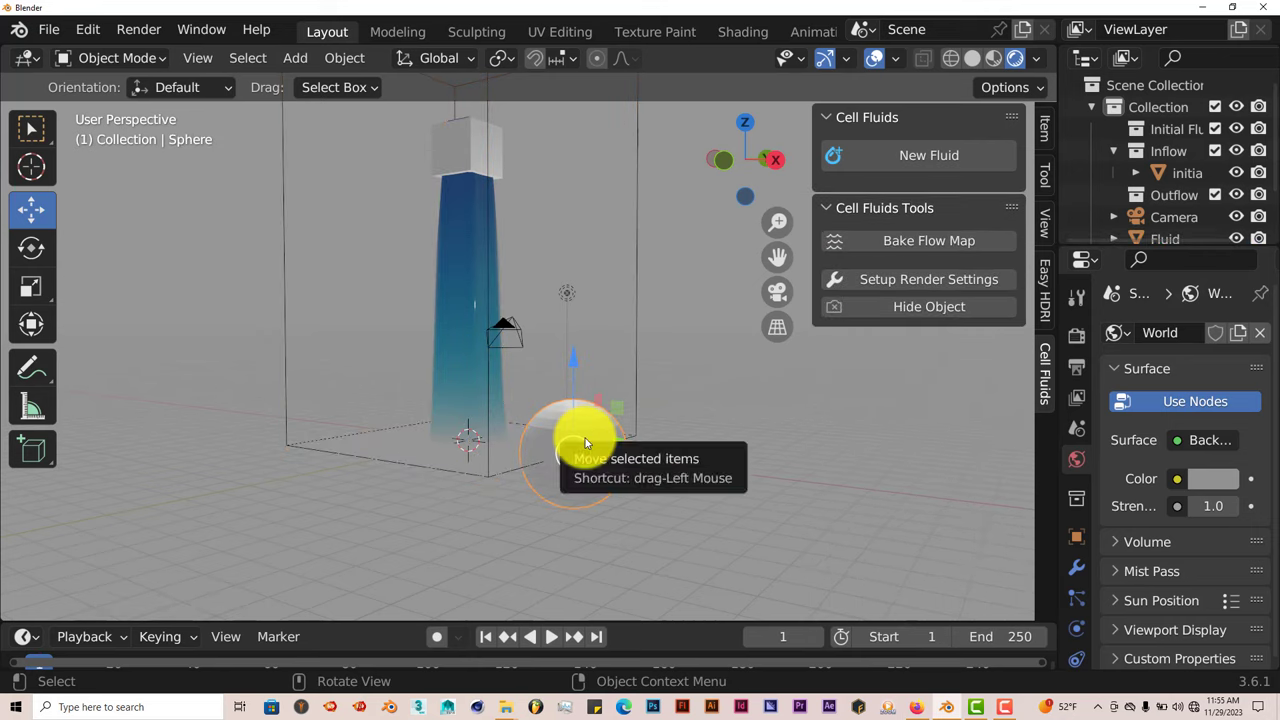
{"action": "scroll", "coordinate": [1213, 222], "scroll_direction": "down", "scroll_amount": 3}
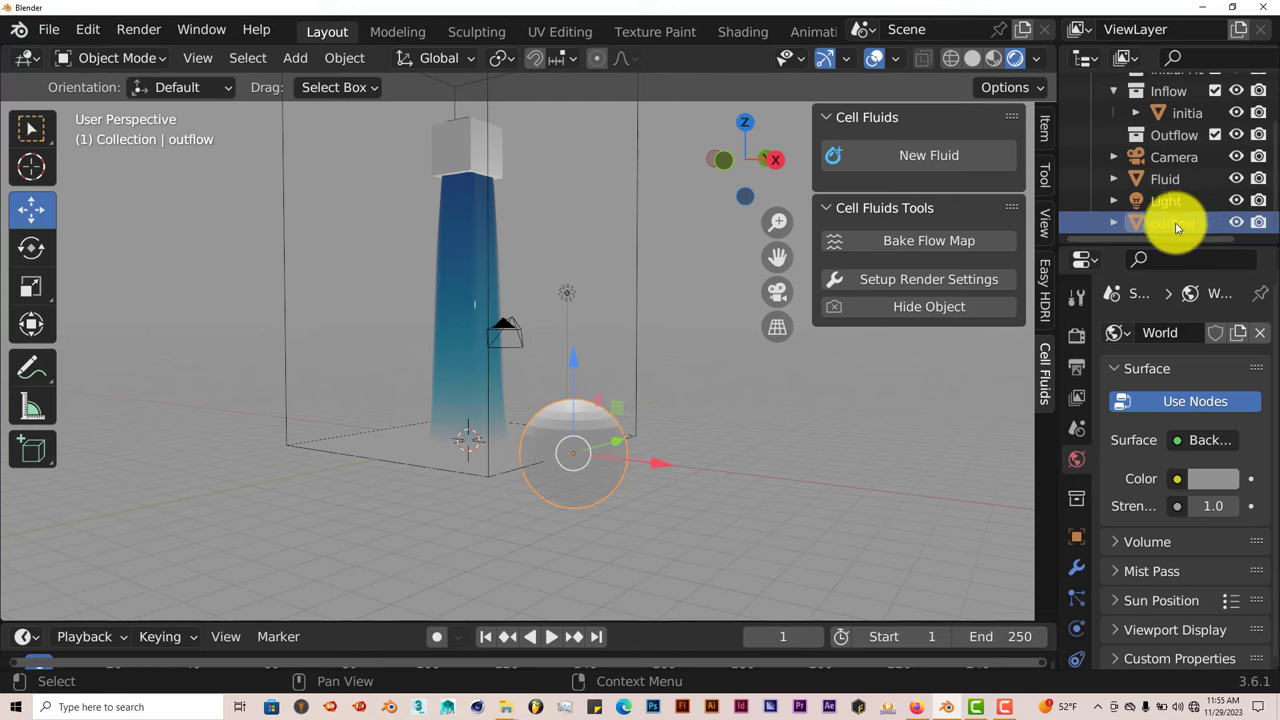
{"action": "left_click_drag", "start_coordinate": [1173, 228], "coordinate": [1171, 135]}
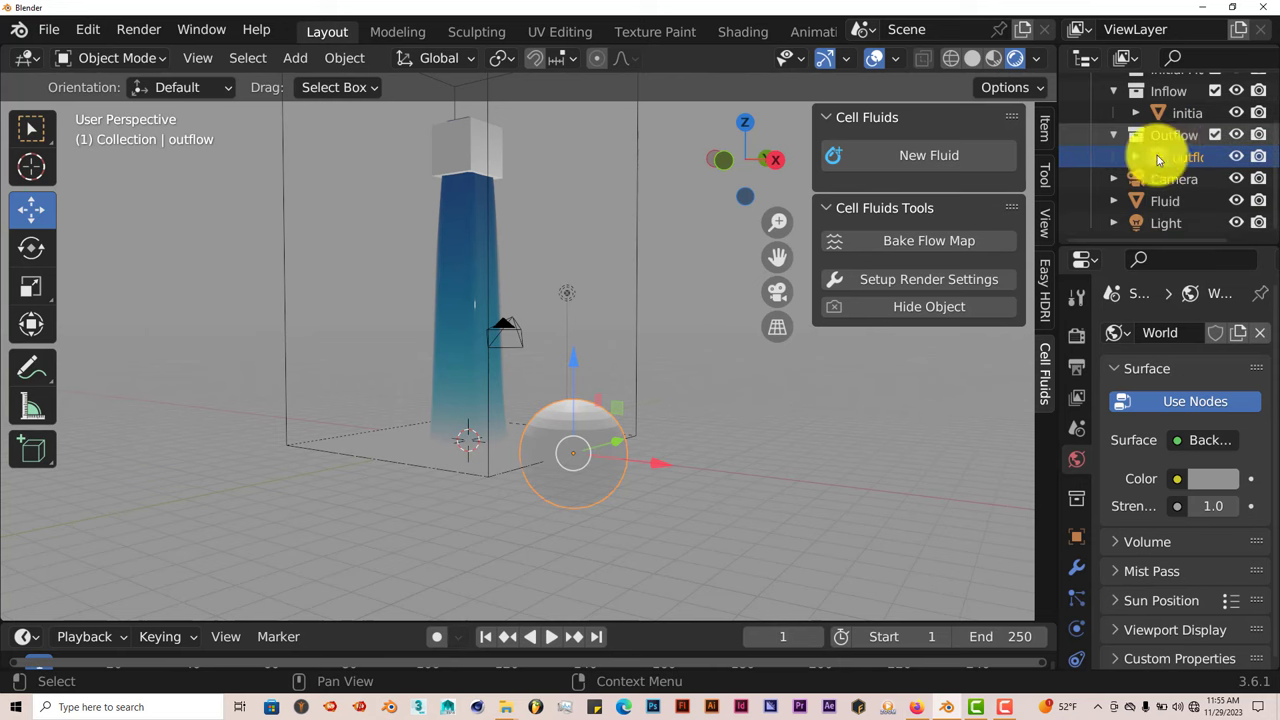
{"action": "middle_click_drag", "start_coordinate": [793, 401], "coordinate": [803, 411]}
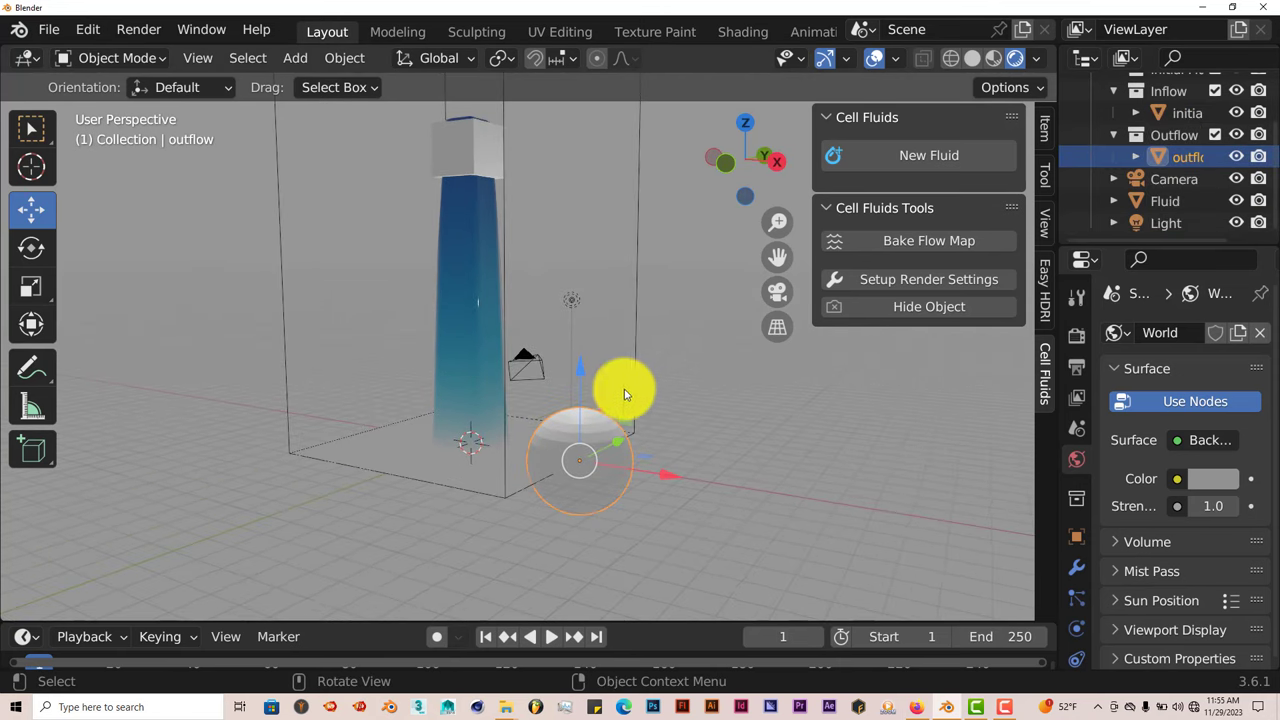
{"action": "middle_click_drag", "start_coordinate": [496, 328], "coordinate": [594, 551]}
Step: Play the fluid simulation and orbit around the domain as water pools over the outflow sphere
{"action": "left_click", "coordinate": [549, 637]}
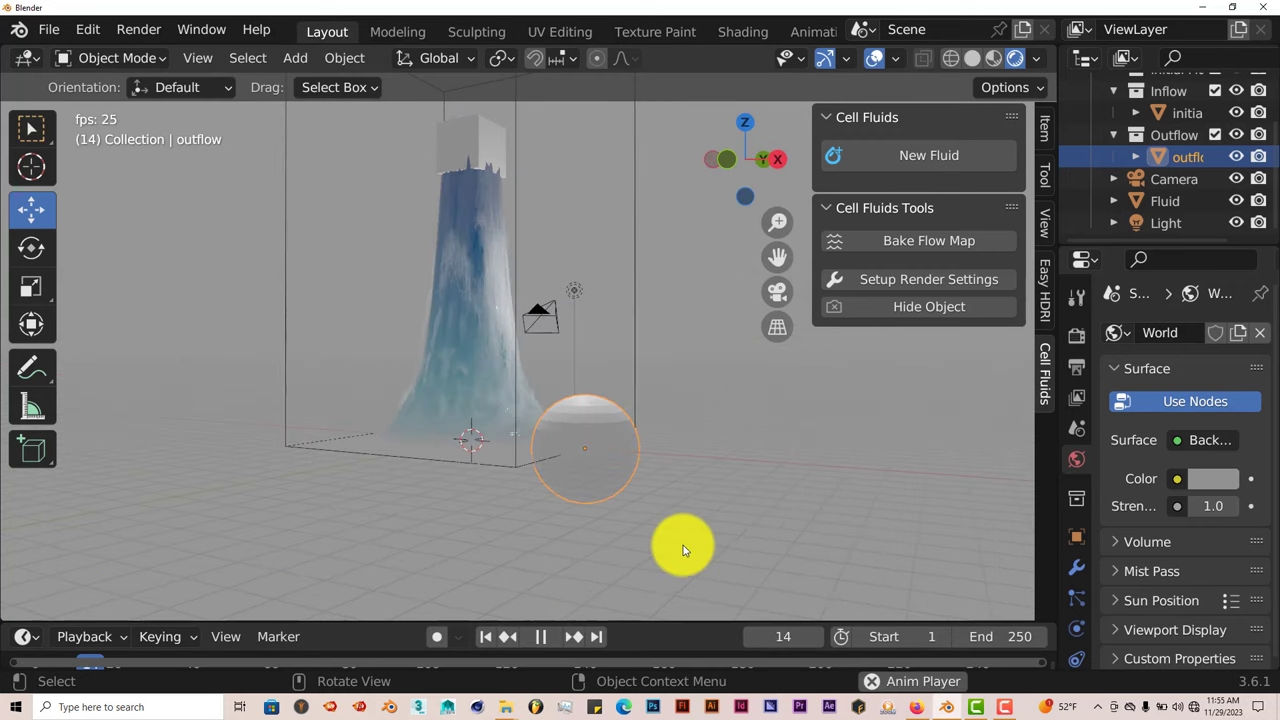
{"action": "middle_click_drag", "start_coordinate": [656, 517], "coordinate": [549, 403]}
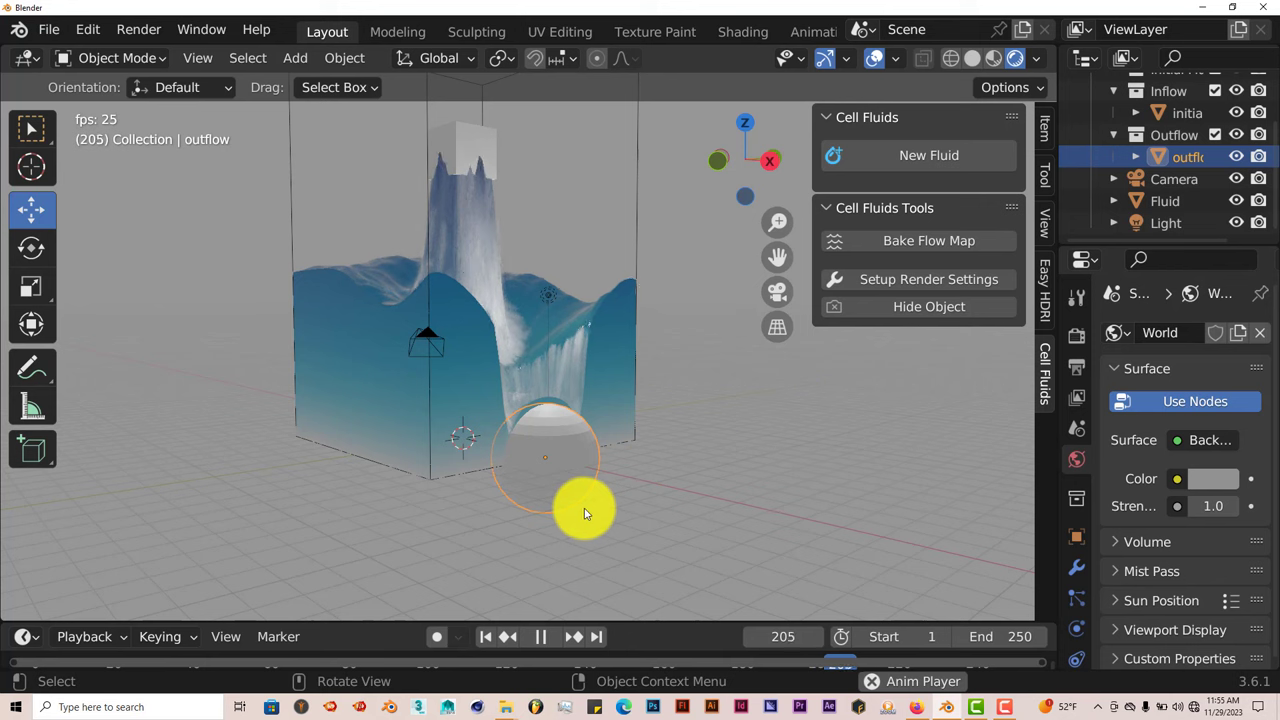
{"action": "middle_click_drag", "start_coordinate": [551, 351], "coordinate": [586, 474]}
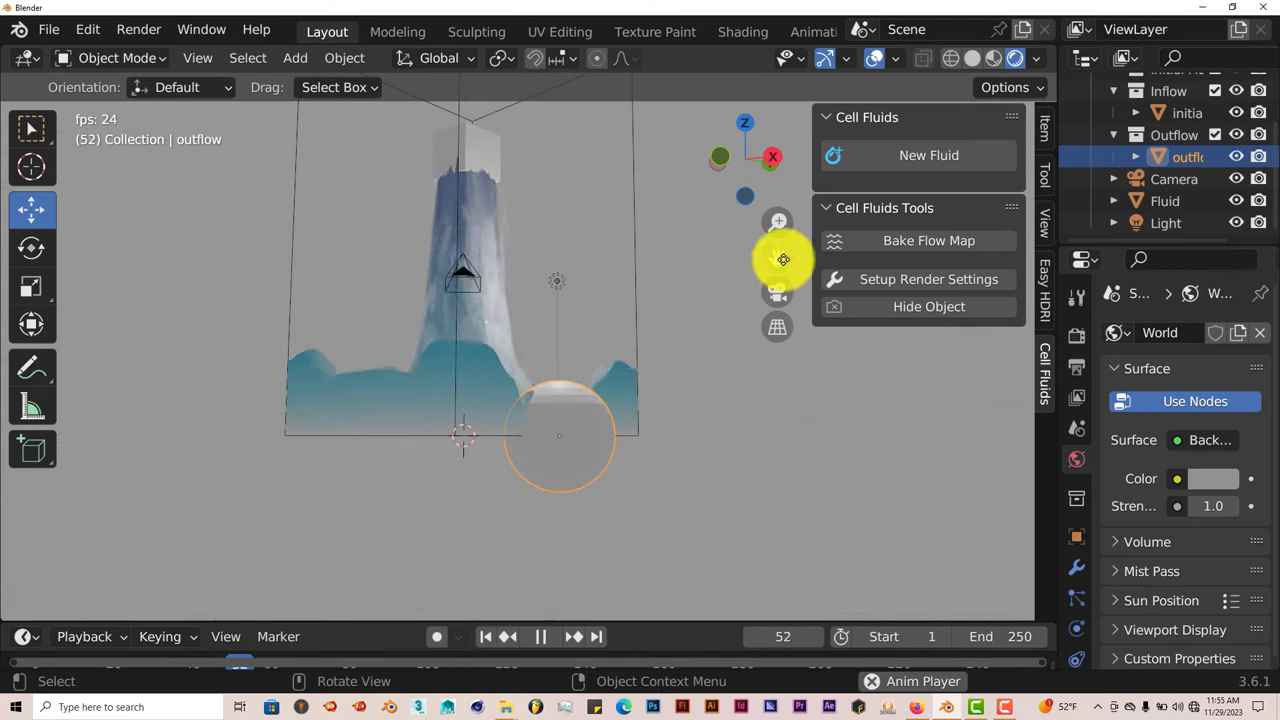
{"action": "left_click_drag", "start_coordinate": [777, 260], "coordinate": [794, 206]}
{"action": "scroll", "coordinate": [580, 410], "scroll_direction": "up", "scroll_amount": 3}
{"action": "middle_click_drag", "start_coordinate": [580, 412], "coordinate": [584, 512]}
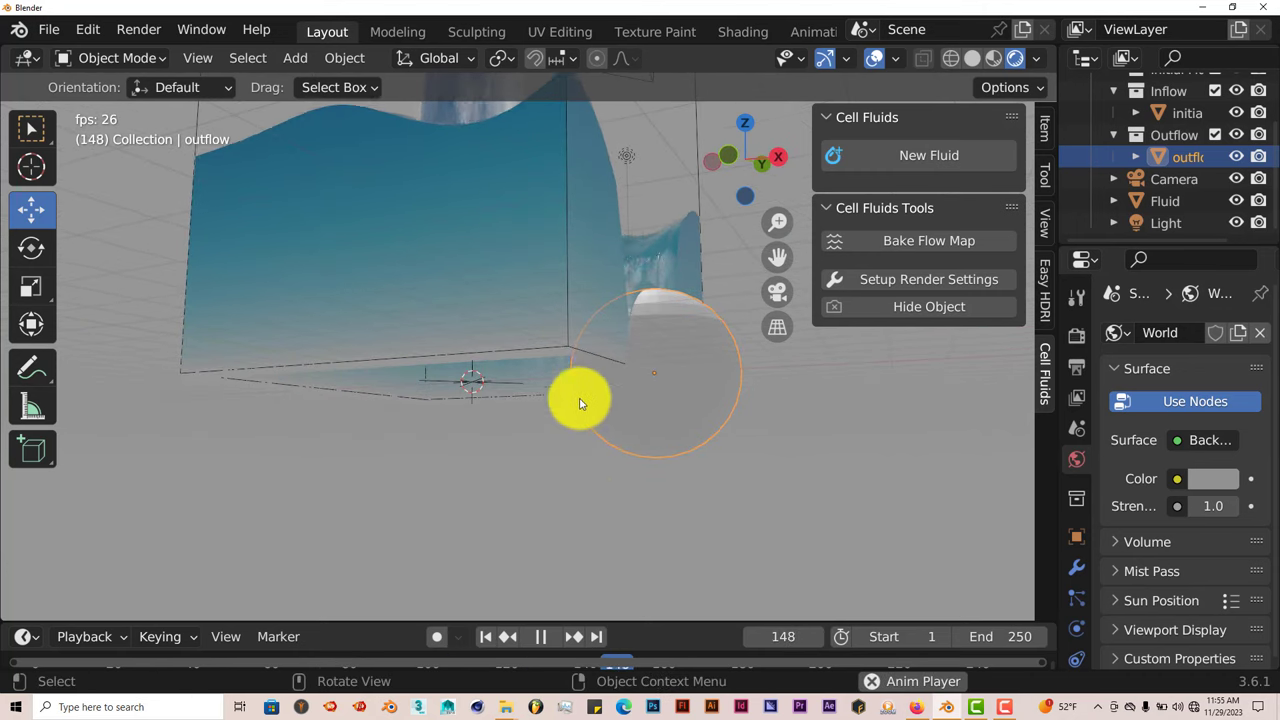
{"action": "middle_click_drag", "start_coordinate": [600, 451], "coordinate": [557, 345]}
{"action": "scroll", "coordinate": [560, 323], "scroll_direction": "down", "scroll_amount": 2}
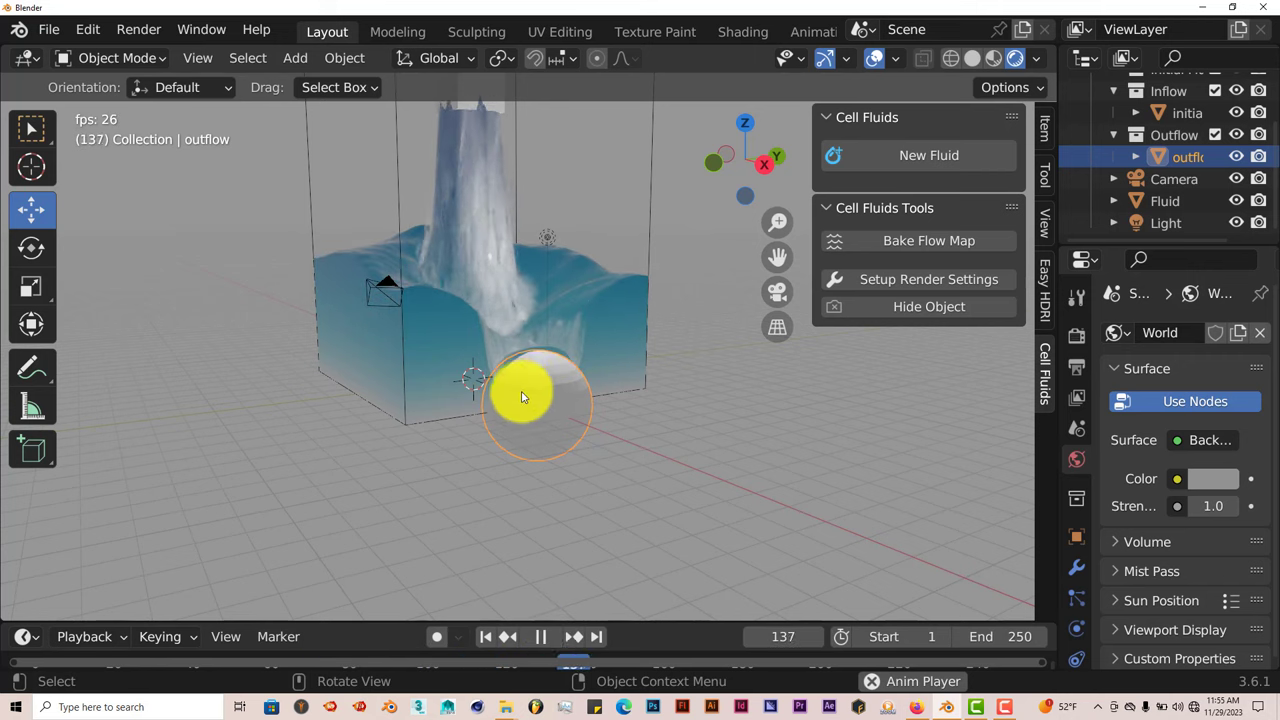
Step: Stop playback at frame 1 and select the Fluid domain to show its Cell Fluids settings
{"action": "left_click", "coordinate": [538, 636]}
{"action": "left_click", "coordinate": [485, 636]}
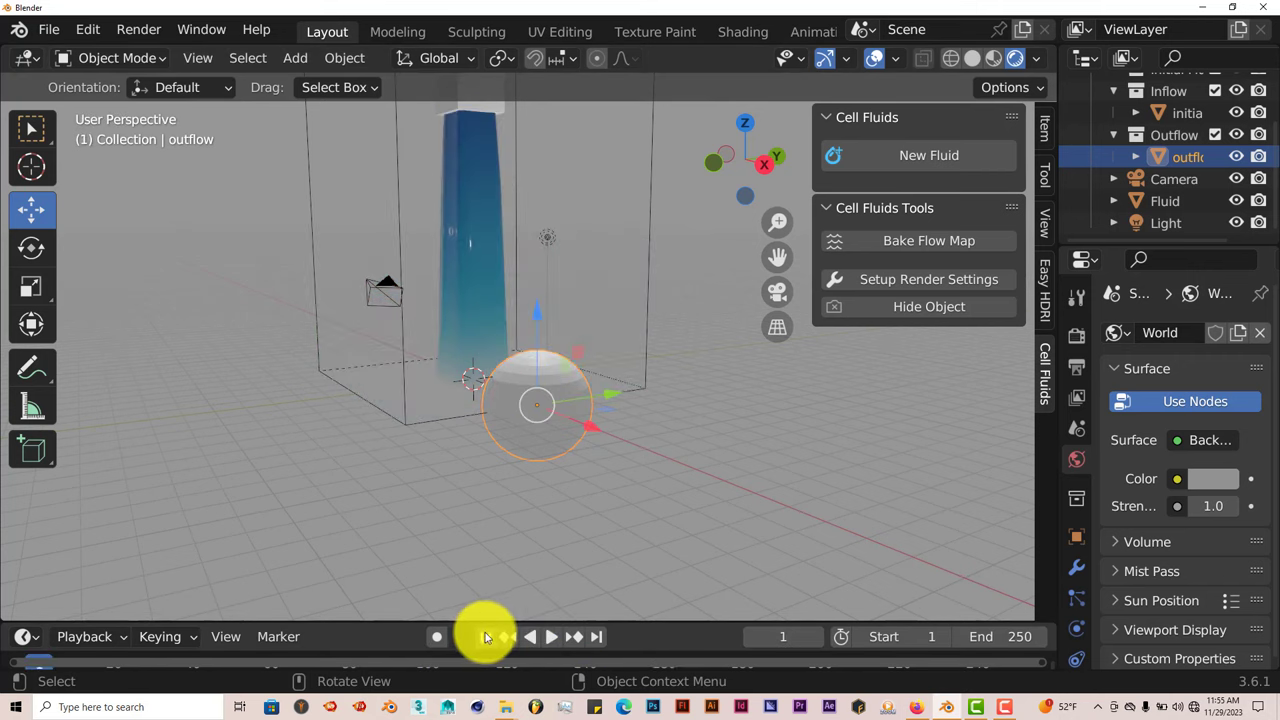
{"action": "left_click", "coordinate": [646, 288]}
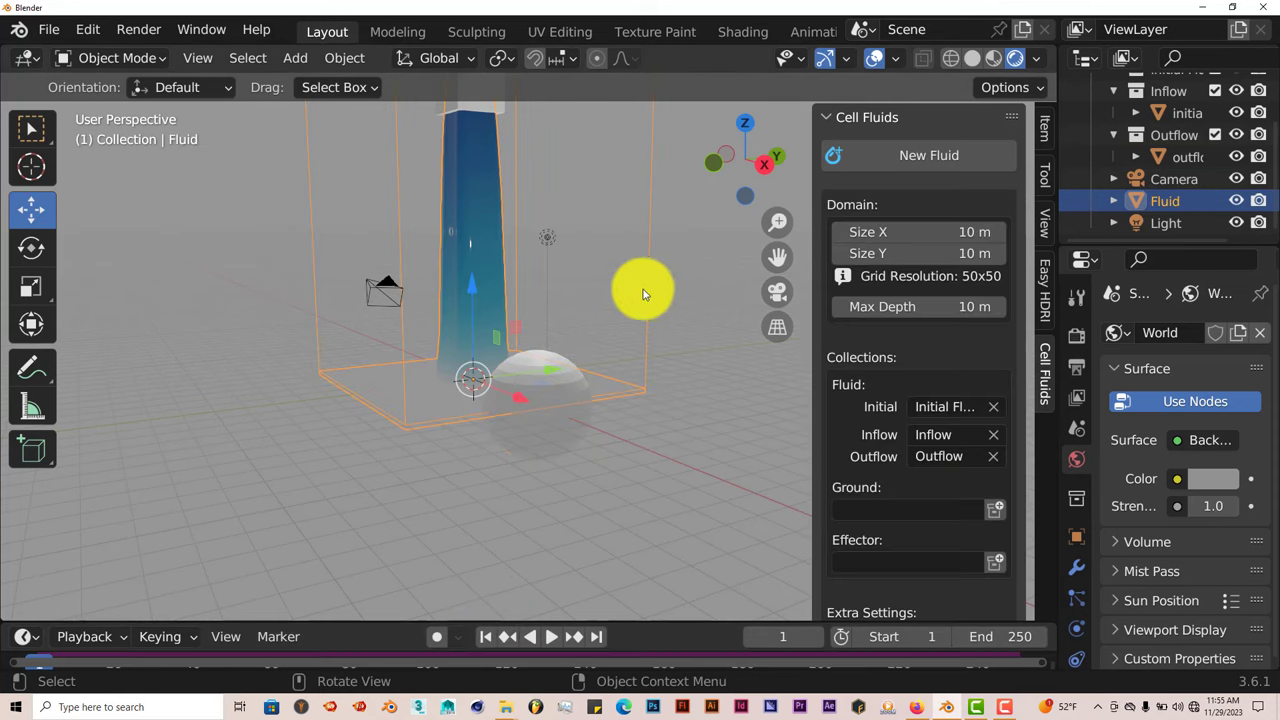
{"action": "scroll", "coordinate": [965, 408], "scroll_direction": "down", "scroll_amount": 3}
{"action": "scroll", "coordinate": [959, 404], "scroll_direction": "down", "scroll_amount": 2}
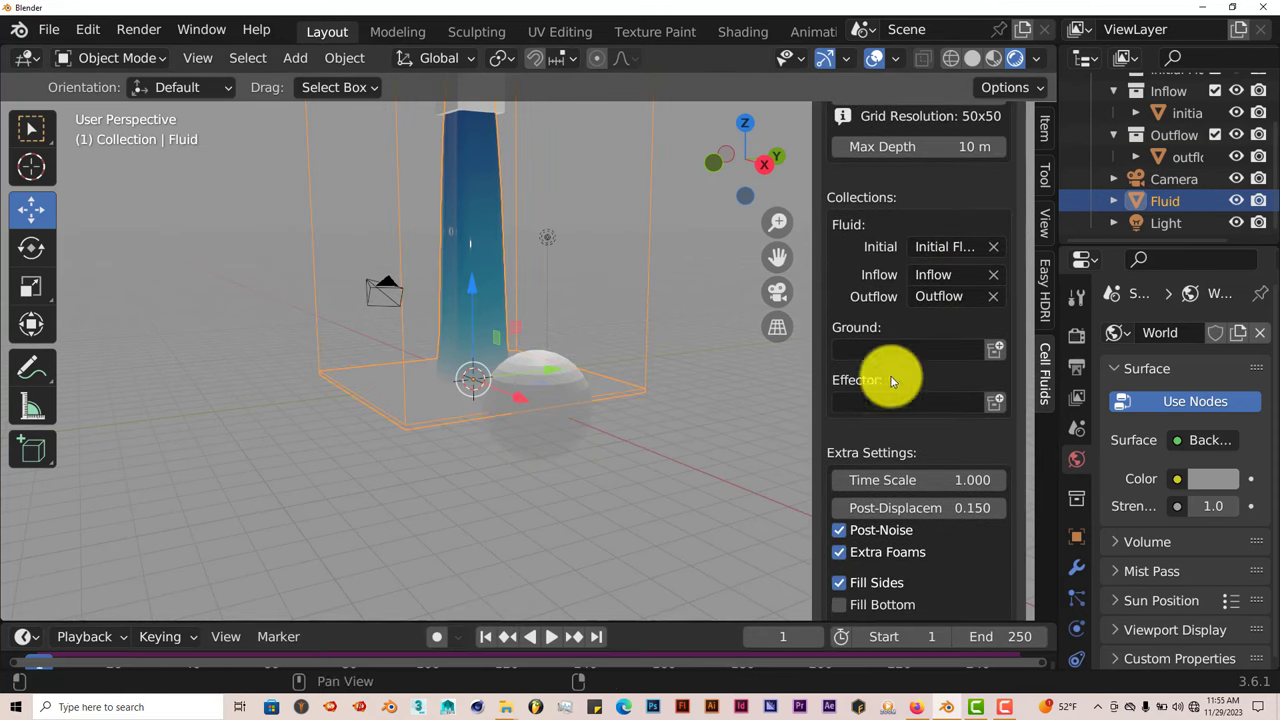
{"action": "middle_click_drag", "start_coordinate": [514, 387], "coordinate": [578, 392]}
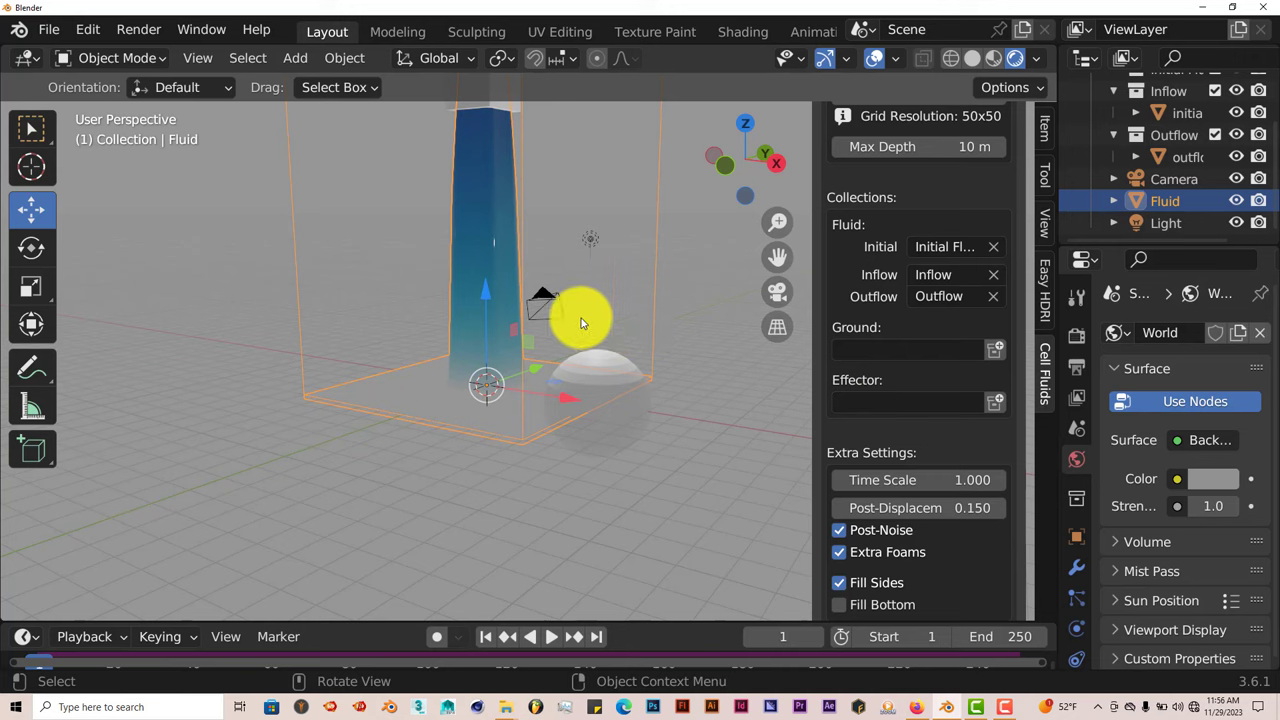
Step: Add a Suzanne monkey mesh and move it up and sideways inside the domain
{"action": "key", "text": "shift+a"}
{"action": "mouse_move", "coordinate": [577, 238]}
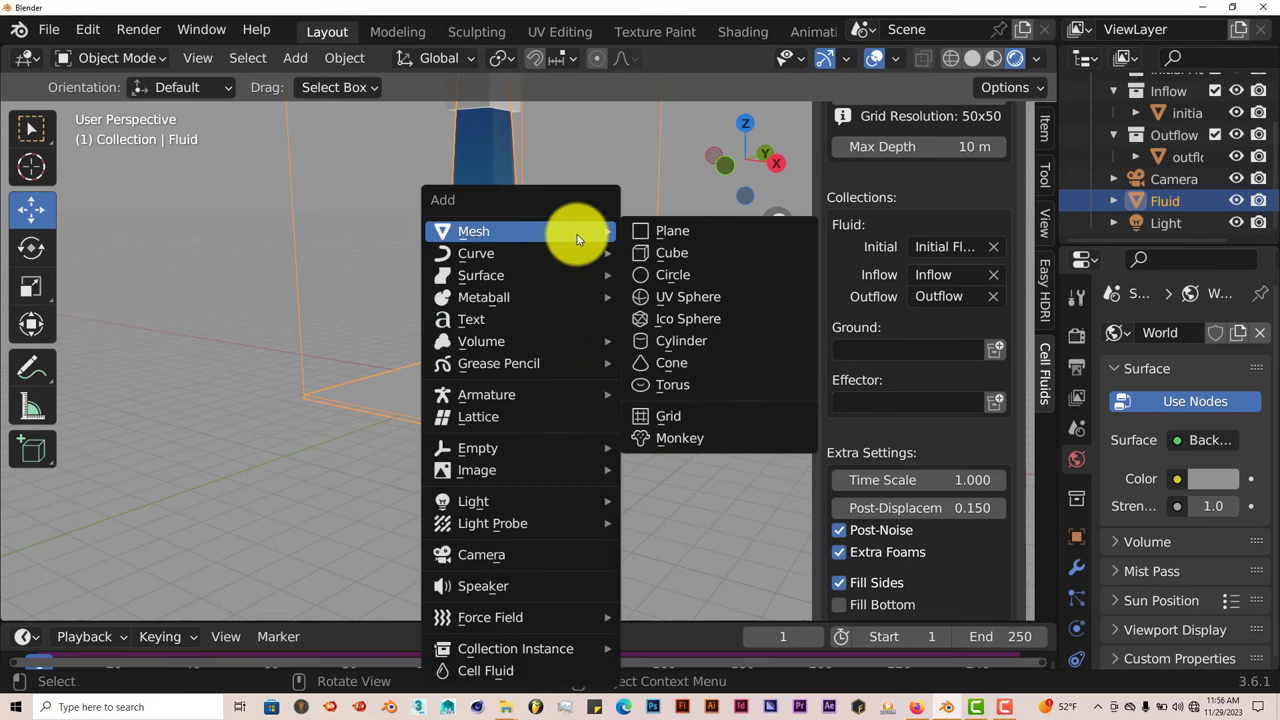
{"action": "left_click", "coordinate": [692, 438]}
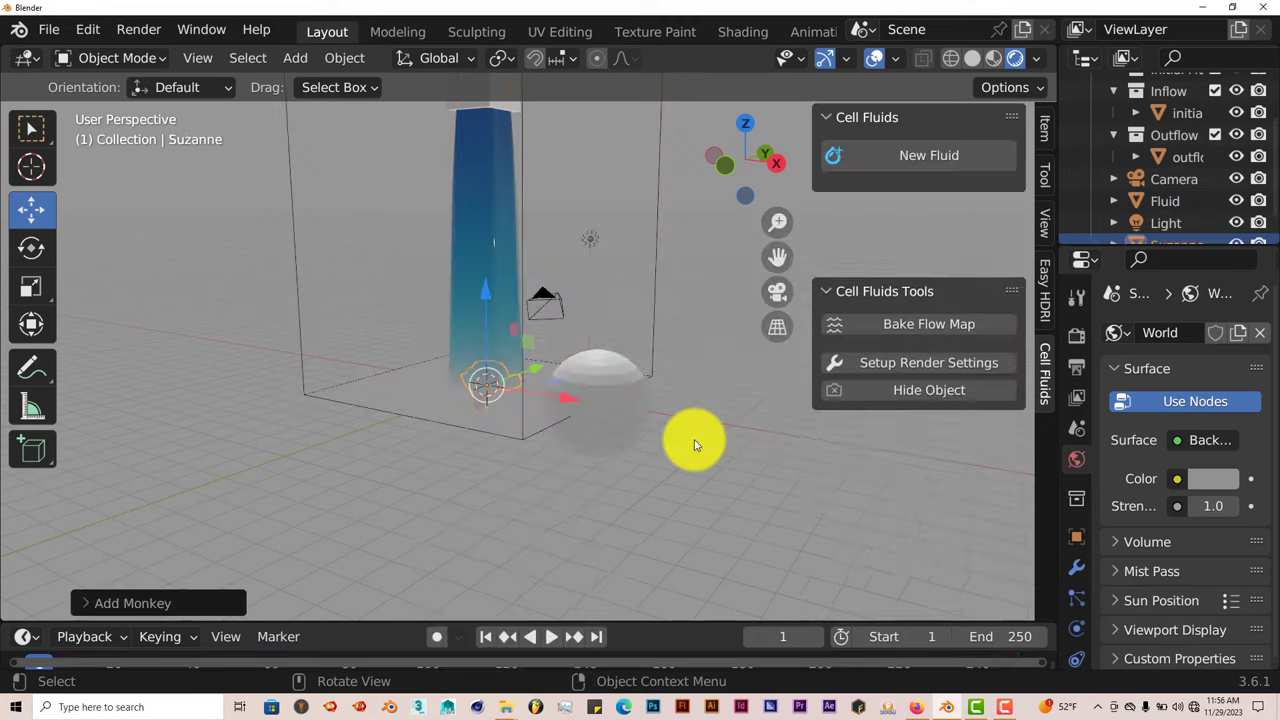
{"action": "left_click_drag", "start_coordinate": [490, 303], "coordinate": [609, 331]}
{"action": "middle_click_drag", "start_coordinate": [609, 331], "coordinate": [575, 380]}
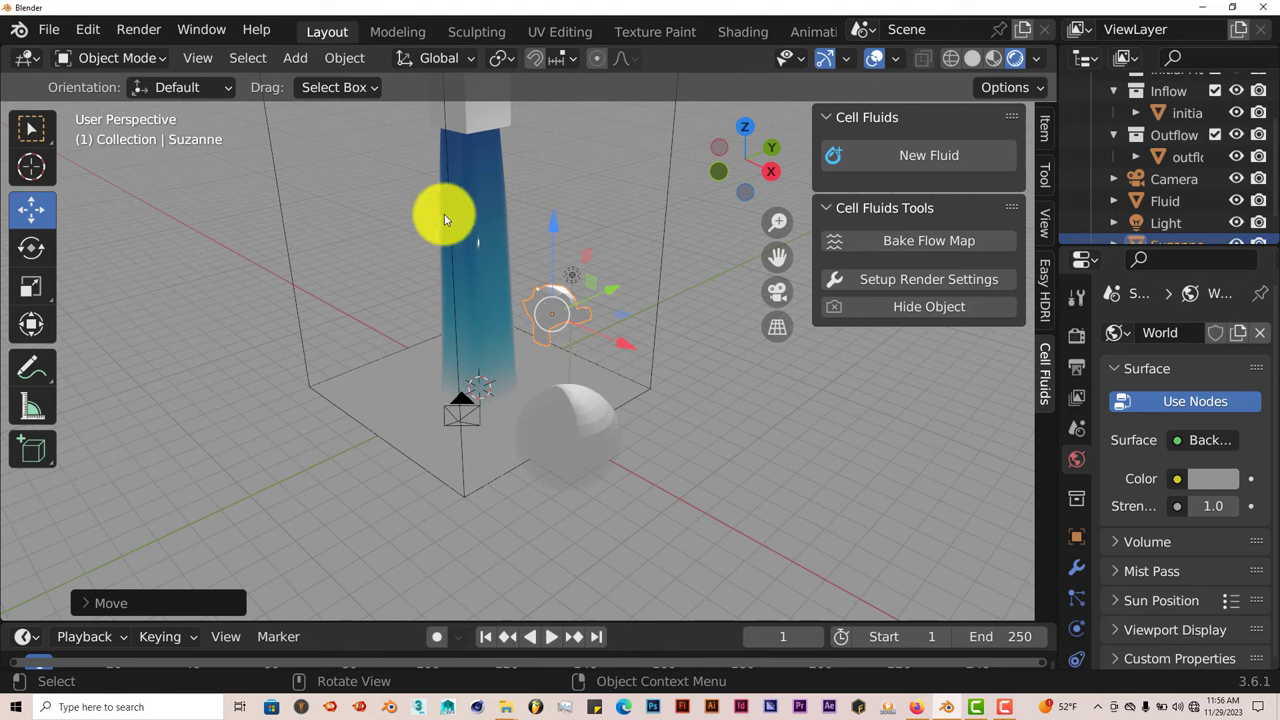
Step: Raise the initial inflow block at the column top 2.83 m higher
{"action": "mouse_move", "coordinate": [444, 214]}
{"action": "middle_mouse_down"}
{"action": "mouse_move", "coordinate": [477, 209]}
{"action": "mouse_move", "coordinate": [466, 214]}
{"action": "middle_mouse_up"}
{"action": "scroll", "coordinate": [514, 286], "scroll_direction": "down", "scroll_amount": 3}
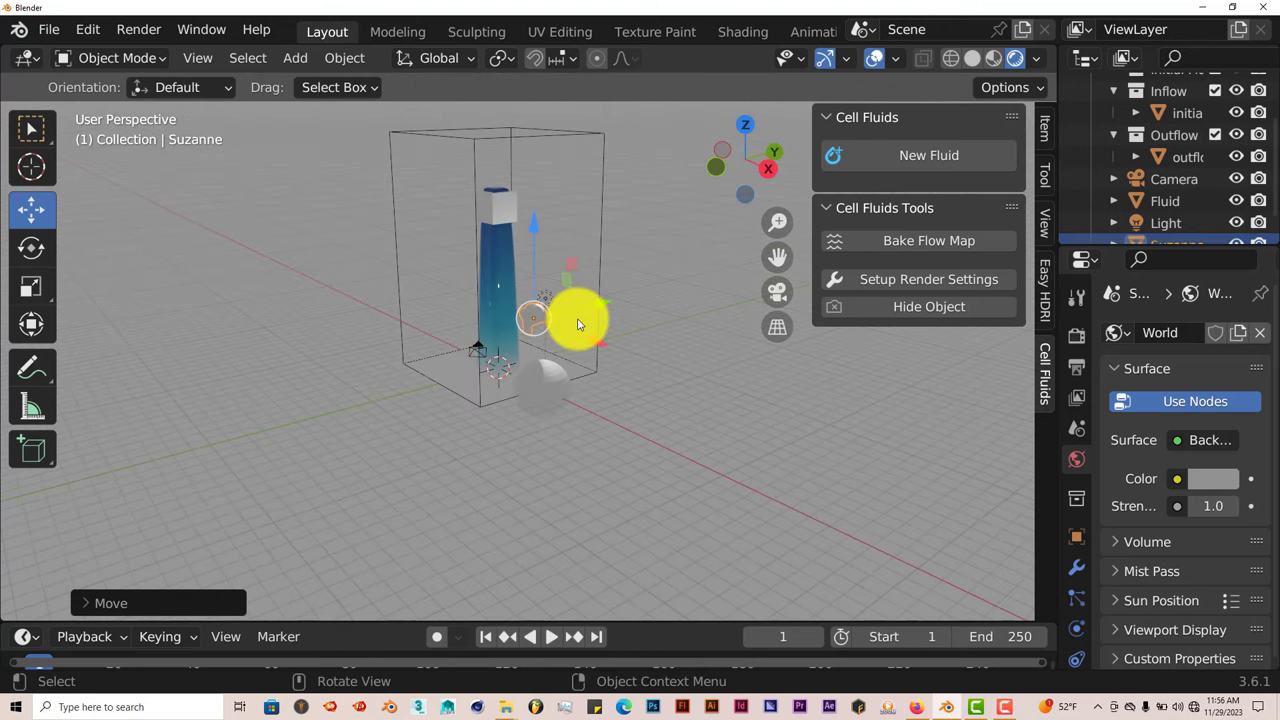
{"action": "middle_click_drag", "start_coordinate": [578, 323], "coordinate": [517, 340], "text": "shift"}
{"action": "left_click", "coordinate": [499, 318]}
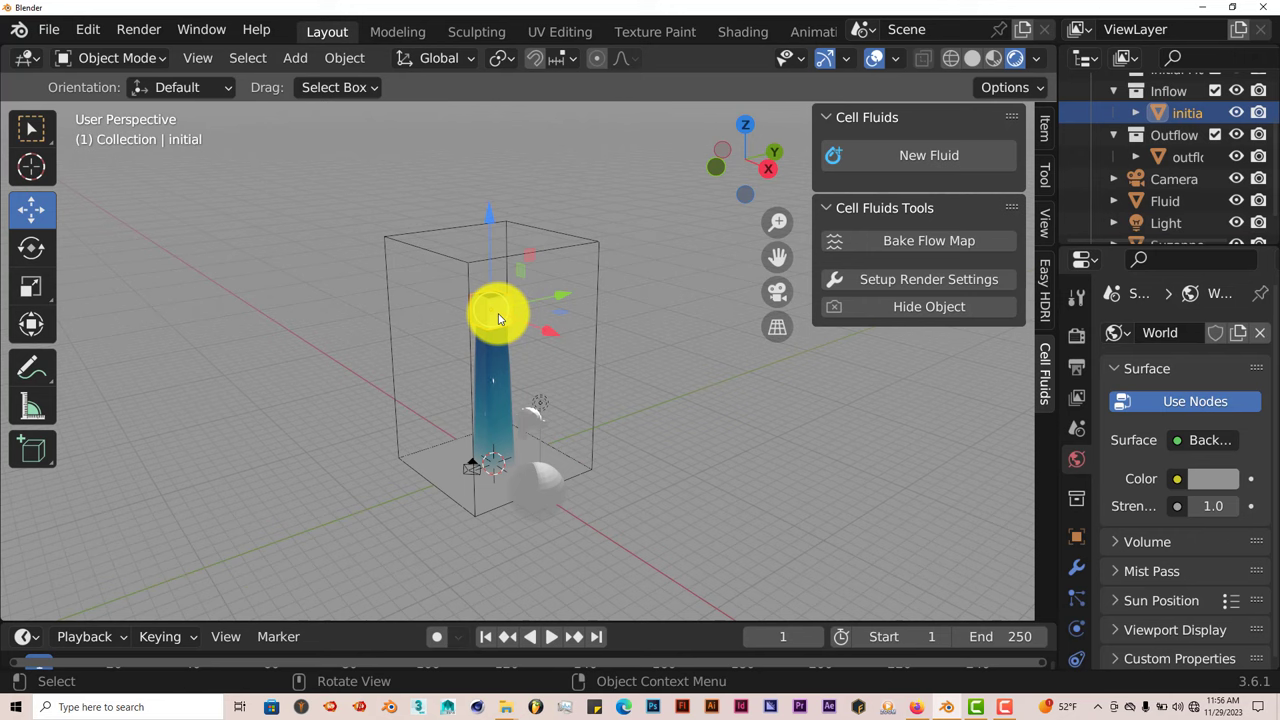
{"action": "left_click_drag", "start_coordinate": [491, 206], "coordinate": [480, 245]}
{"action": "middle_click_drag", "start_coordinate": [526, 394], "coordinate": [549, 407]}
Step: Centre the monkey over the water column in Top view, scale it to about 1.78, and lift it higher
{"action": "left_click", "coordinate": [549, 407]}
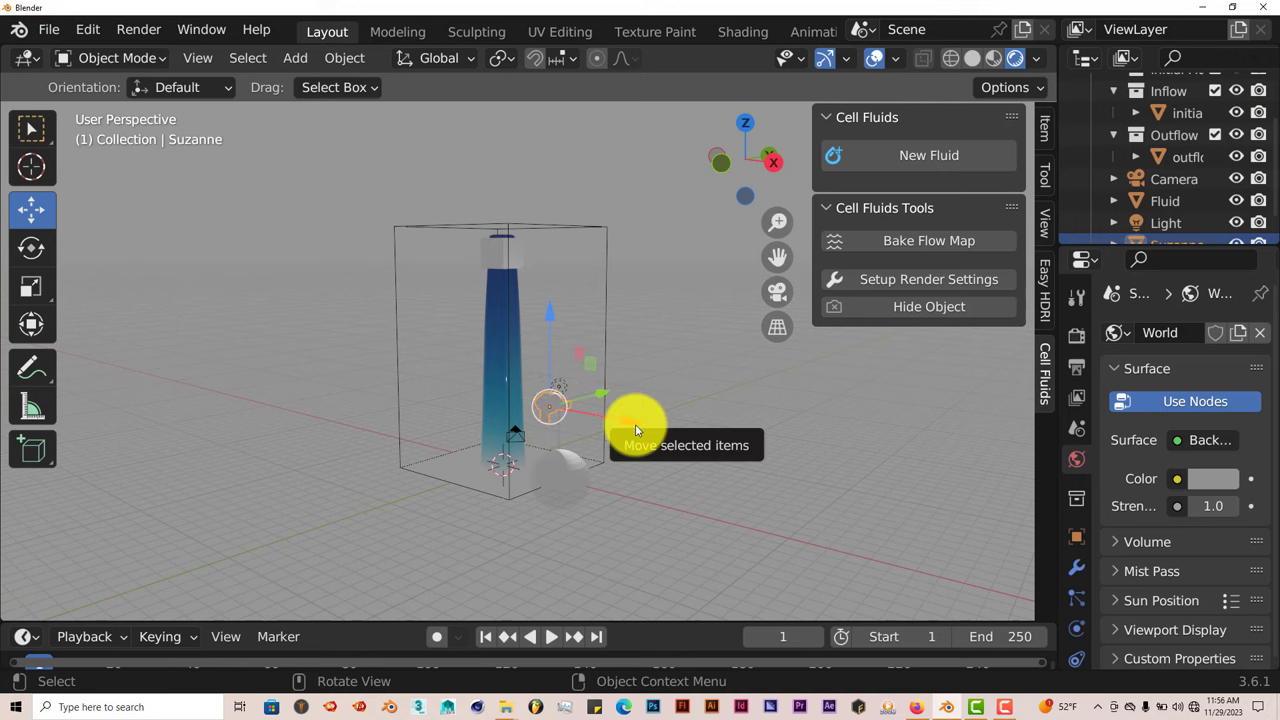
{"action": "key", "text": "KP_7"}
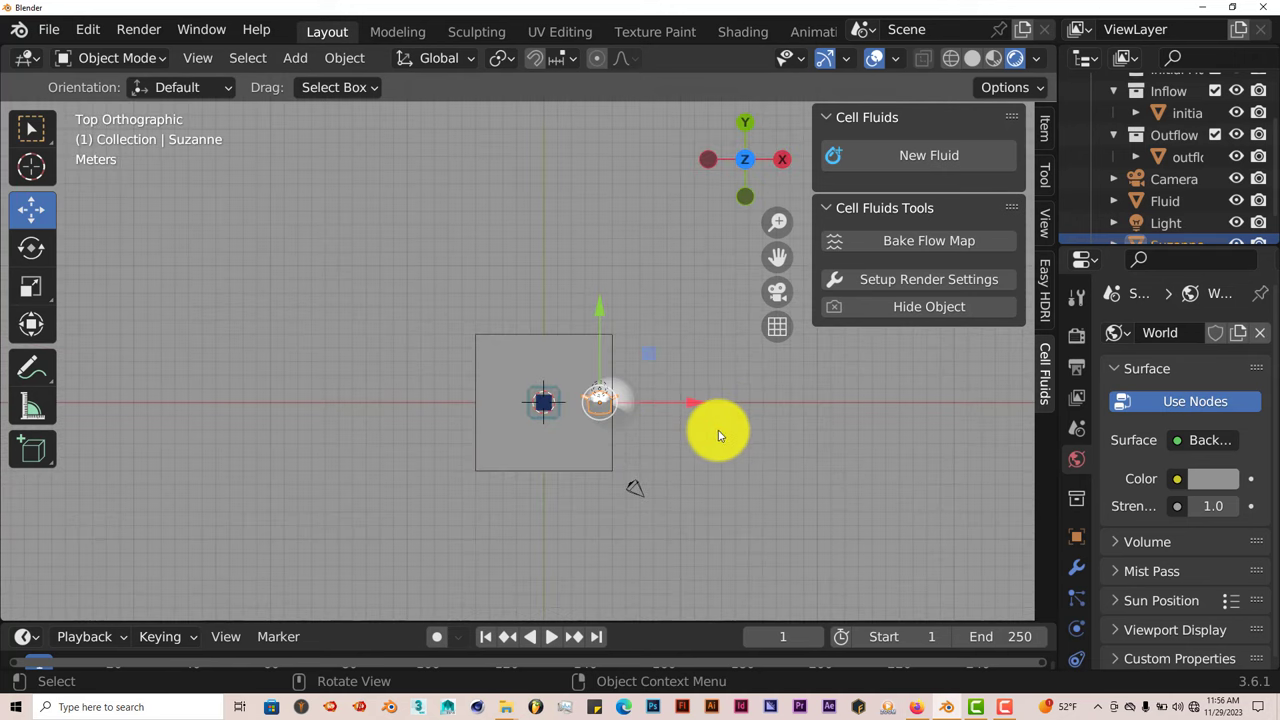
{"action": "left_click_drag", "start_coordinate": [738, 445], "coordinate": [640, 437]}
{"action": "key", "text": "s"}
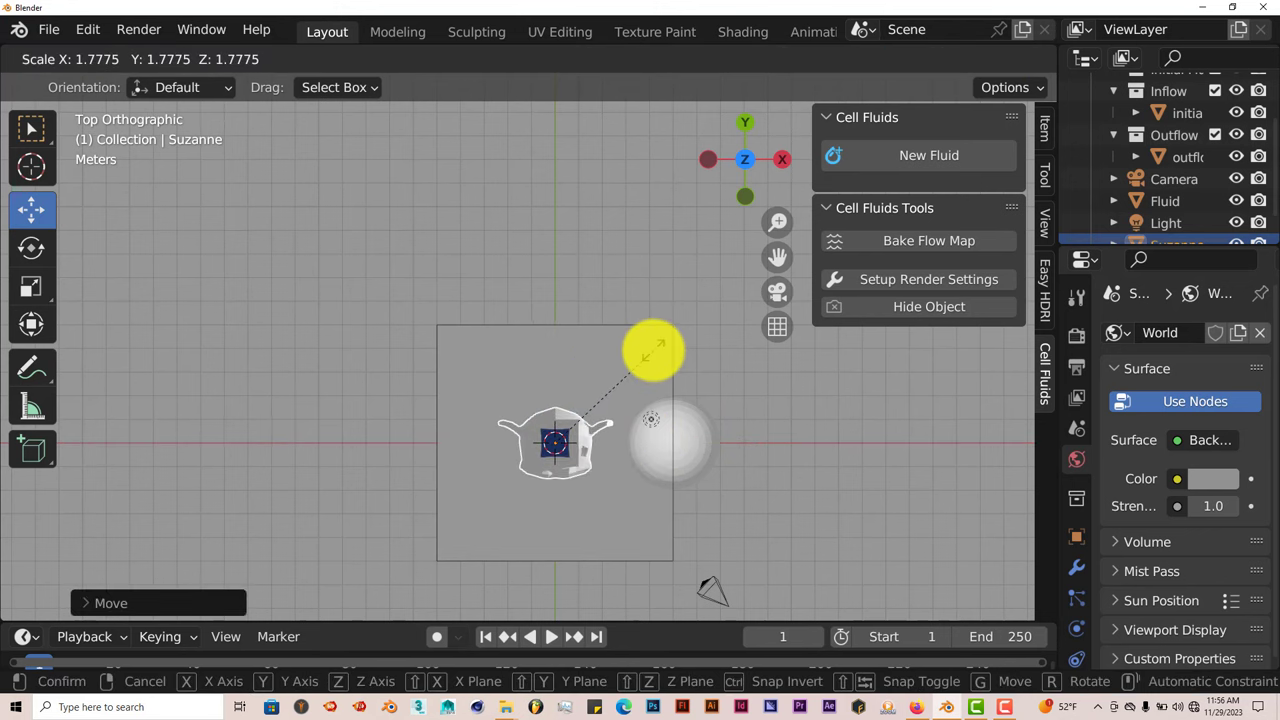
{"action": "left_click", "coordinate": [653, 352]}
{"action": "middle_click_drag", "start_coordinate": [647, 480], "coordinate": [529, 366]}
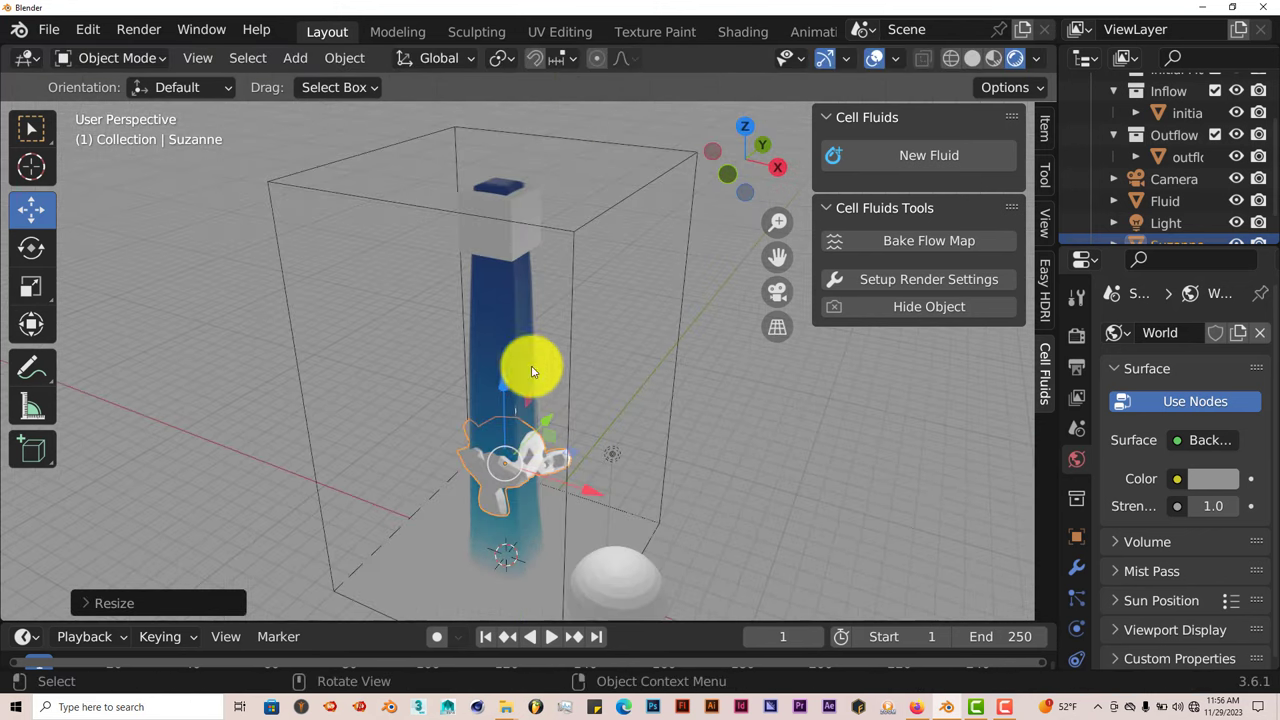
{"action": "left_click_drag", "start_coordinate": [503, 364], "coordinate": [501, 303]}
{"action": "middle_click_drag", "start_coordinate": [535, 398], "coordinate": [543, 366]}
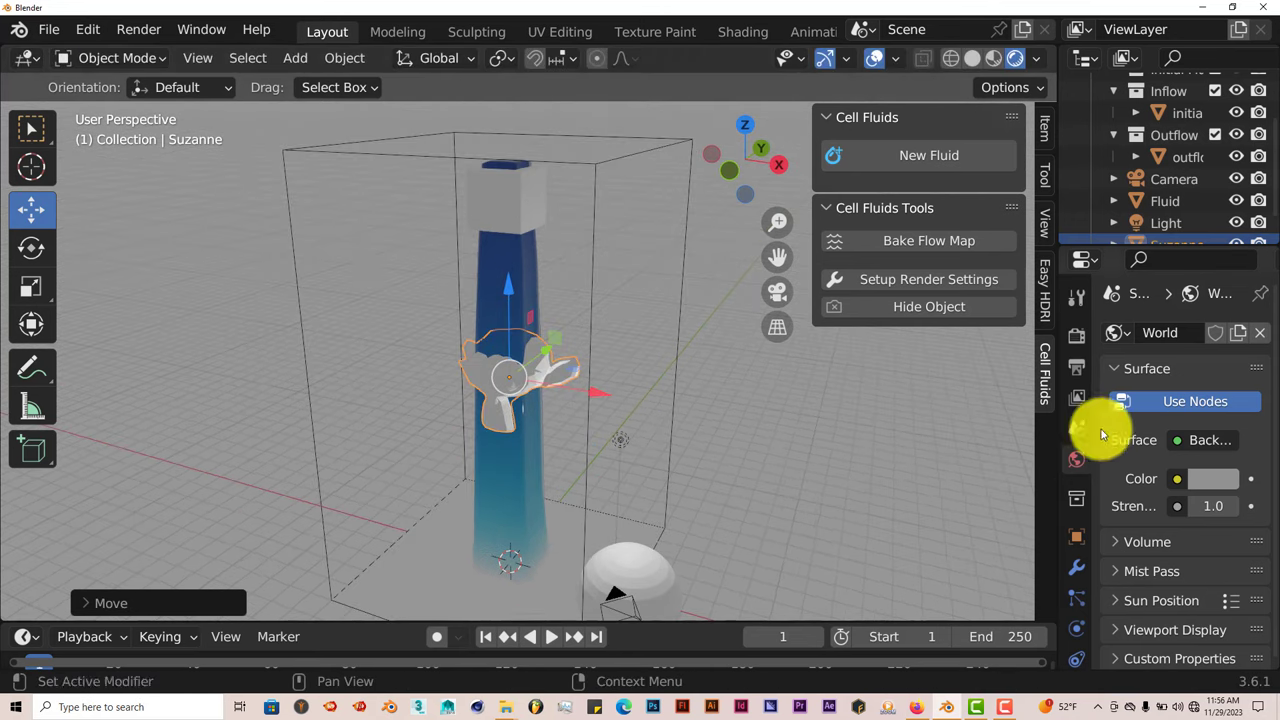
Step: Assign a new Ground collection to the domain, rename Suzanne to 'ground', and move it there
{"action": "left_click", "coordinate": [676, 325]}
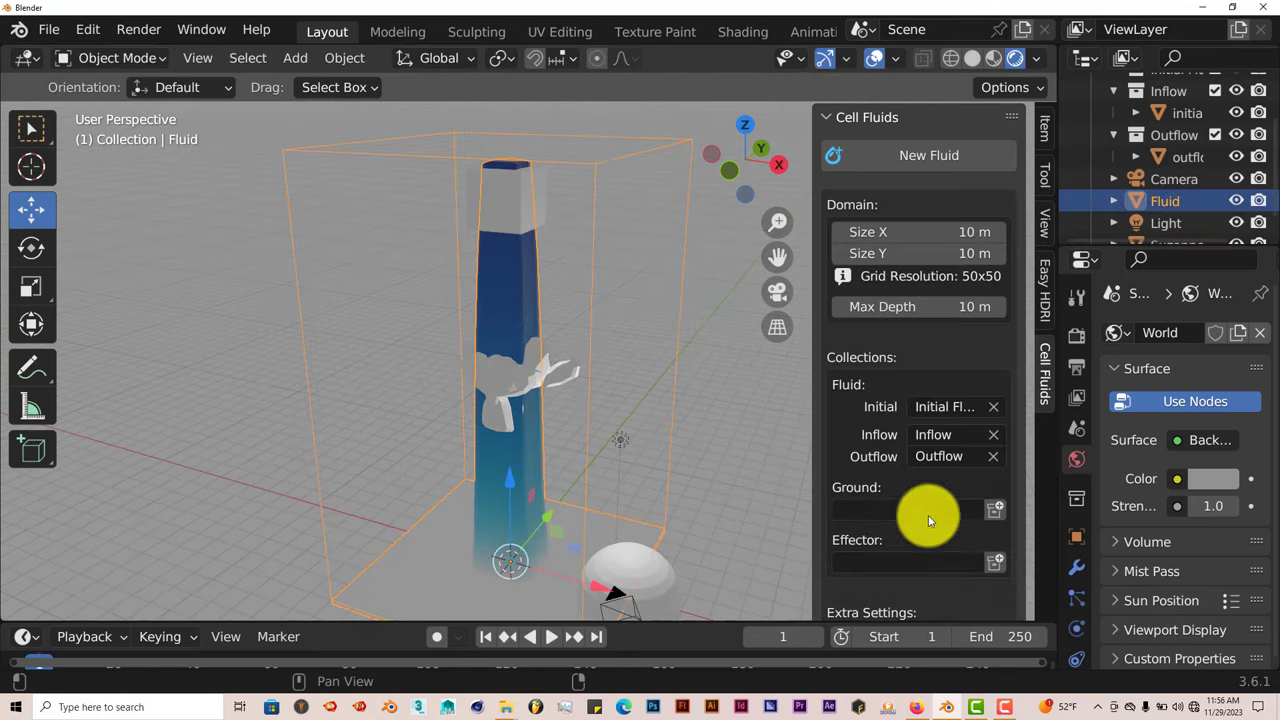
{"action": "left_click", "coordinate": [995, 512]}
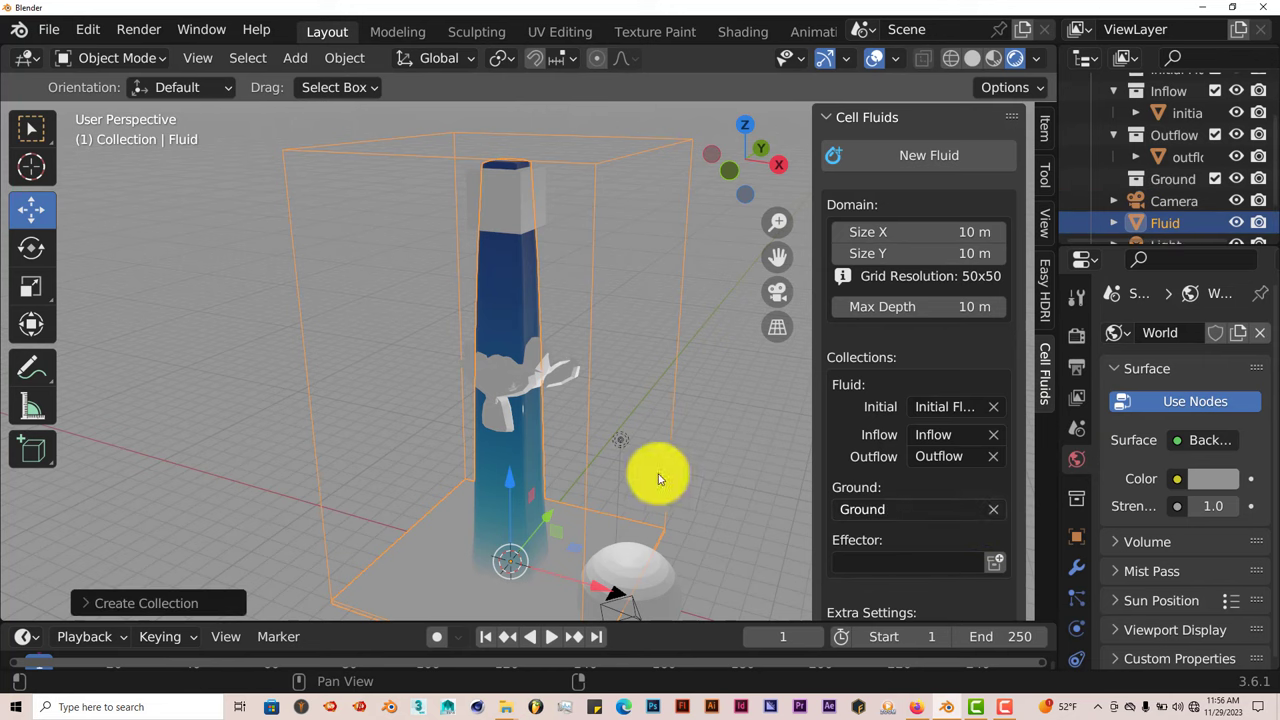
{"action": "left_click", "coordinate": [514, 378]}
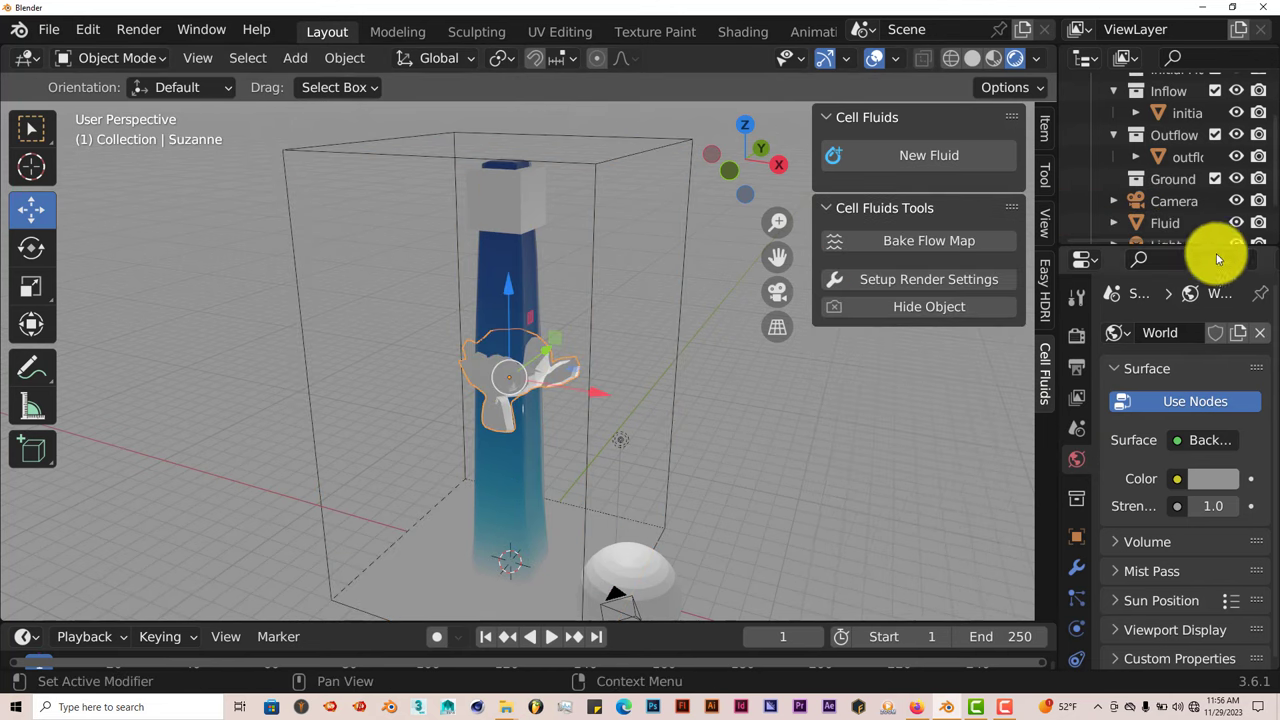
{"action": "scroll", "coordinate": [1205, 210], "scroll_direction": "down", "scroll_amount": 2}
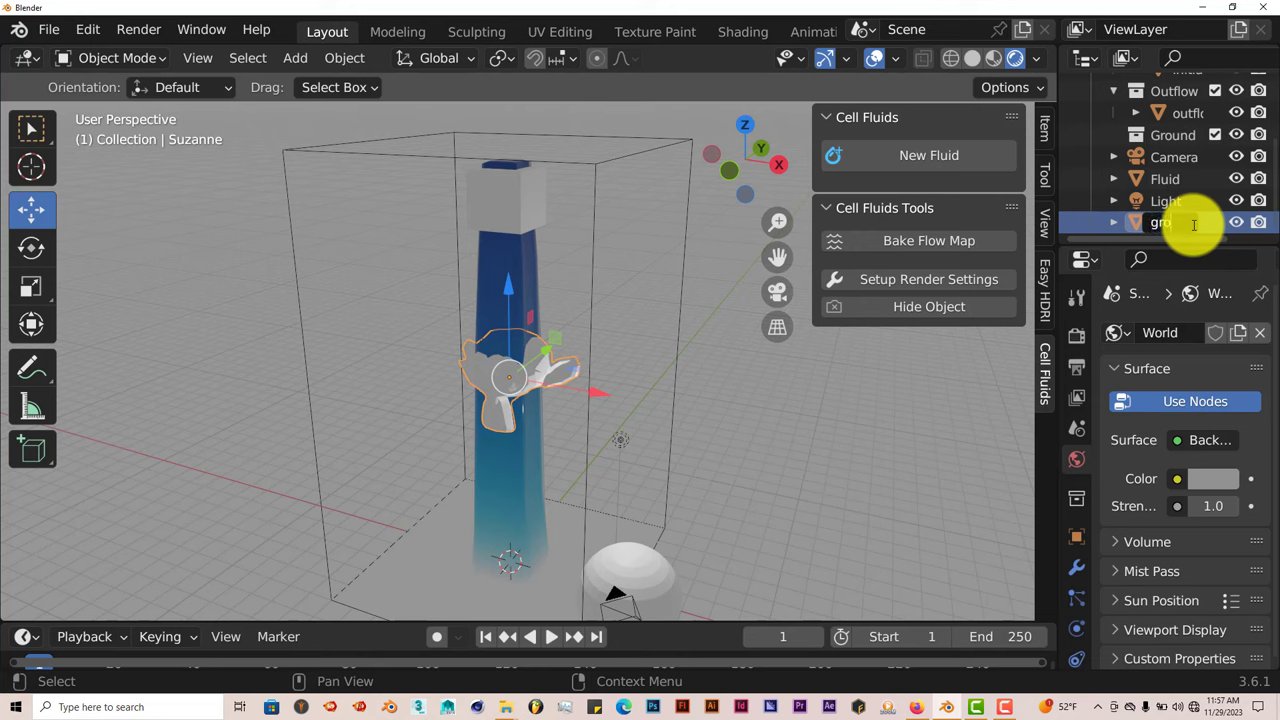
{"action": "key", "text": "Return"}
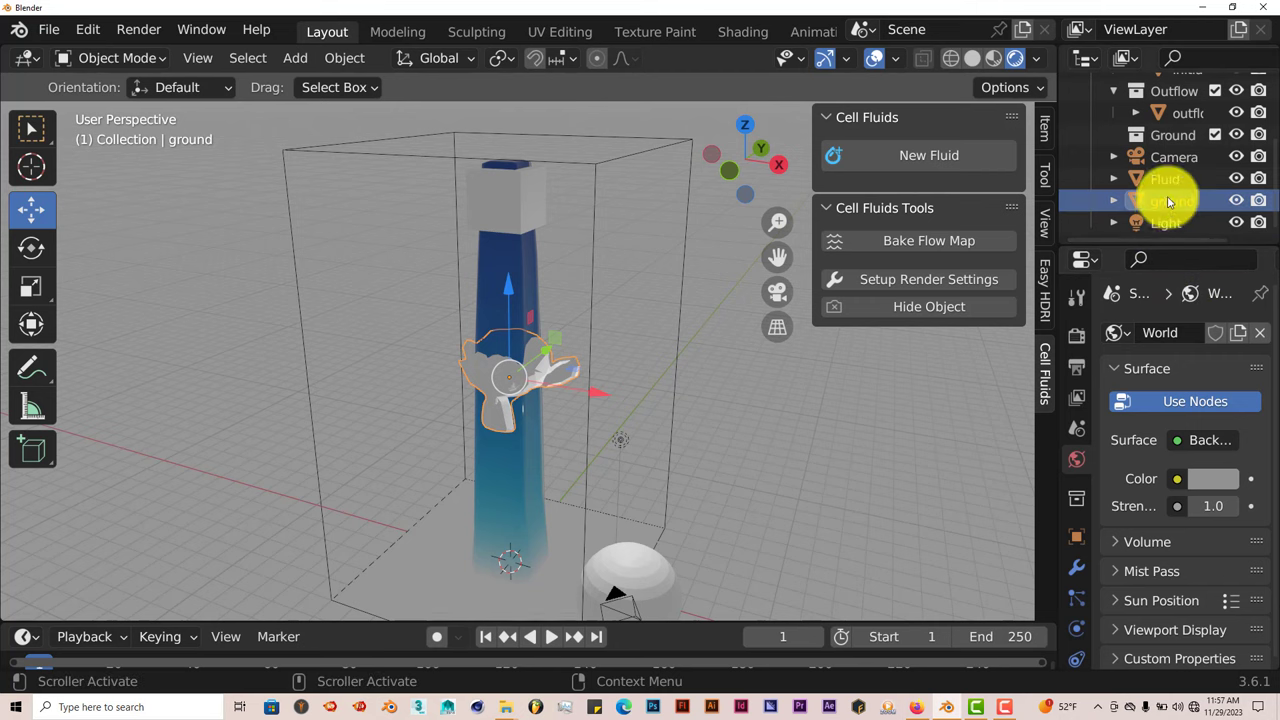
{"action": "left_click_drag", "start_coordinate": [1168, 201], "coordinate": [1175, 137]}
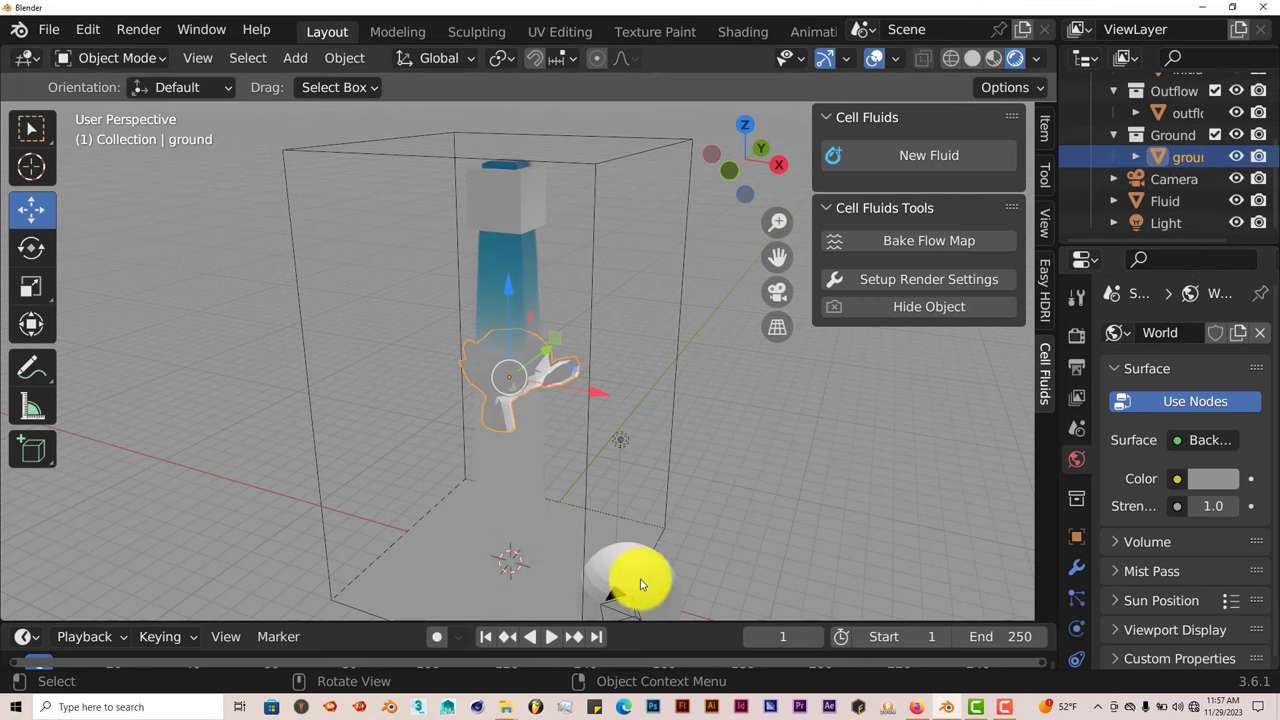
Step: Drop ground into the Ground collection, then play and orbit as water splashes off the monkey
{"action": "middle_click_drag", "start_coordinate": [634, 580], "coordinate": [565, 572]}
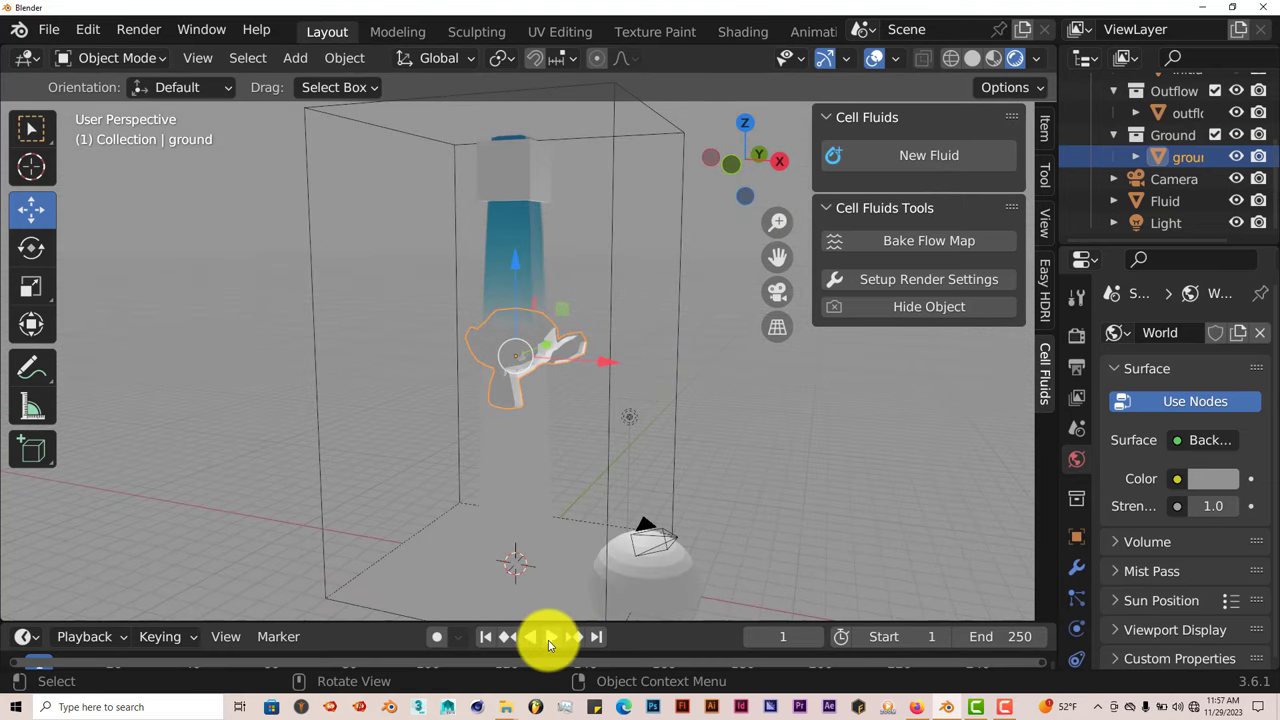
{"action": "left_click", "coordinate": [549, 639]}
{"action": "middle_click_drag", "start_coordinate": [623, 477], "coordinate": [513, 333]}
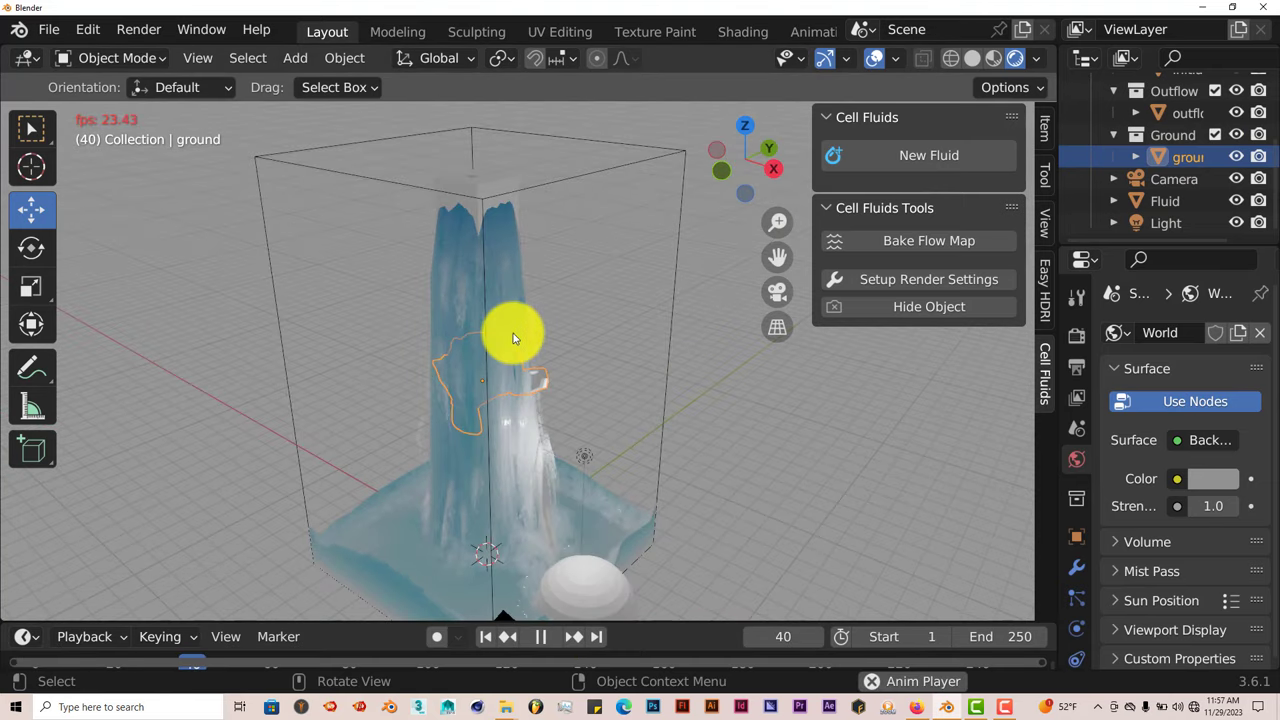
{"action": "middle_click_drag", "start_coordinate": [557, 400], "coordinate": [571, 434]}
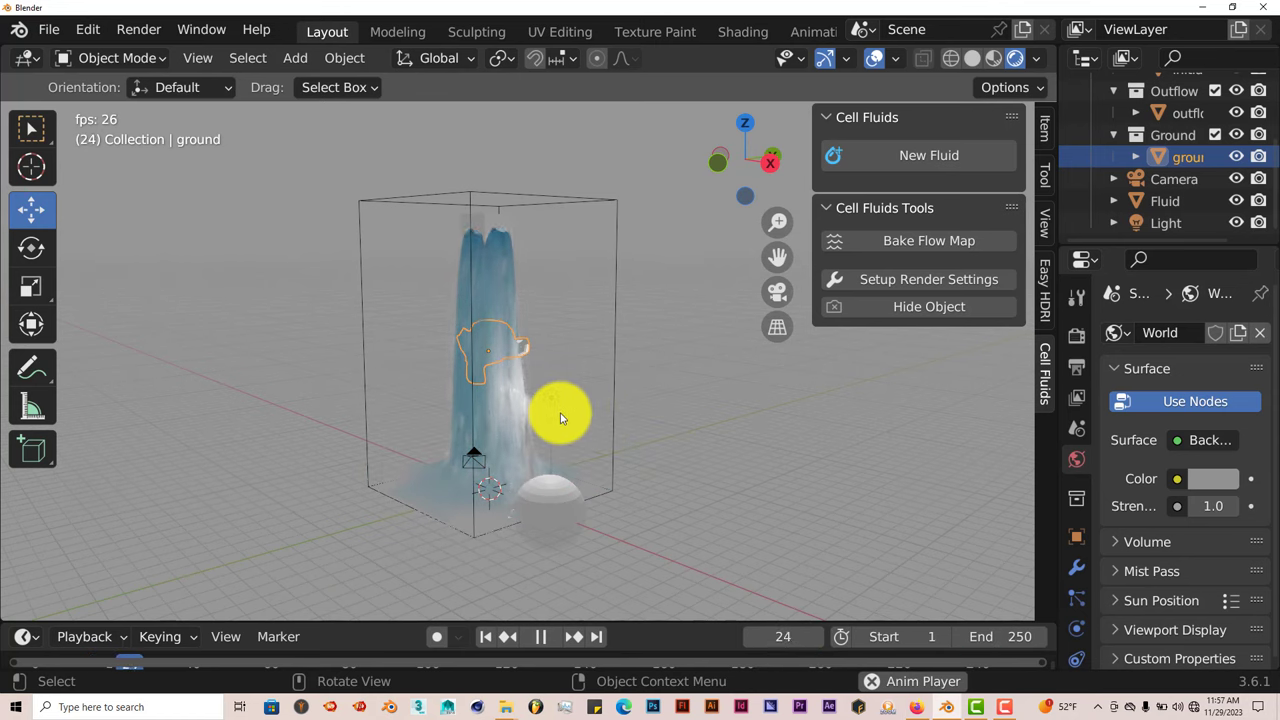
{"action": "middle_click_drag", "start_coordinate": [551, 414], "coordinate": [528, 429]}
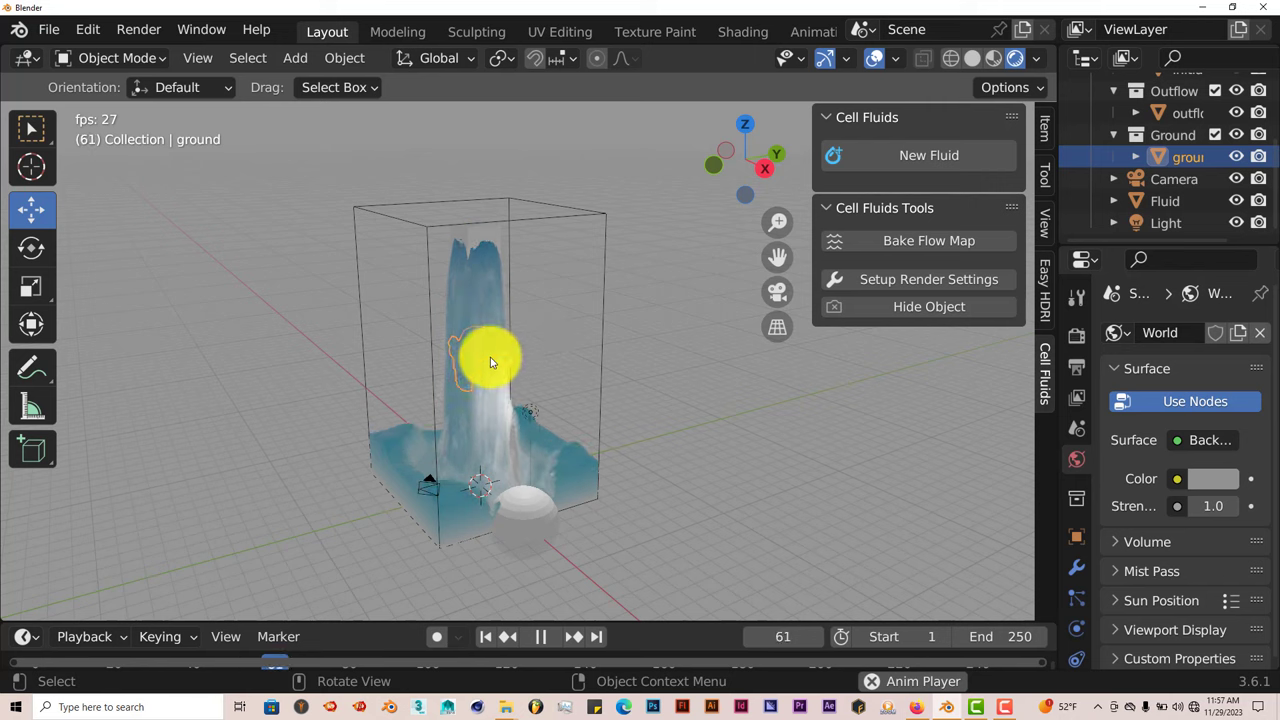
{"action": "scroll", "coordinate": [518, 450], "scroll_direction": "up", "scroll_amount": 7}
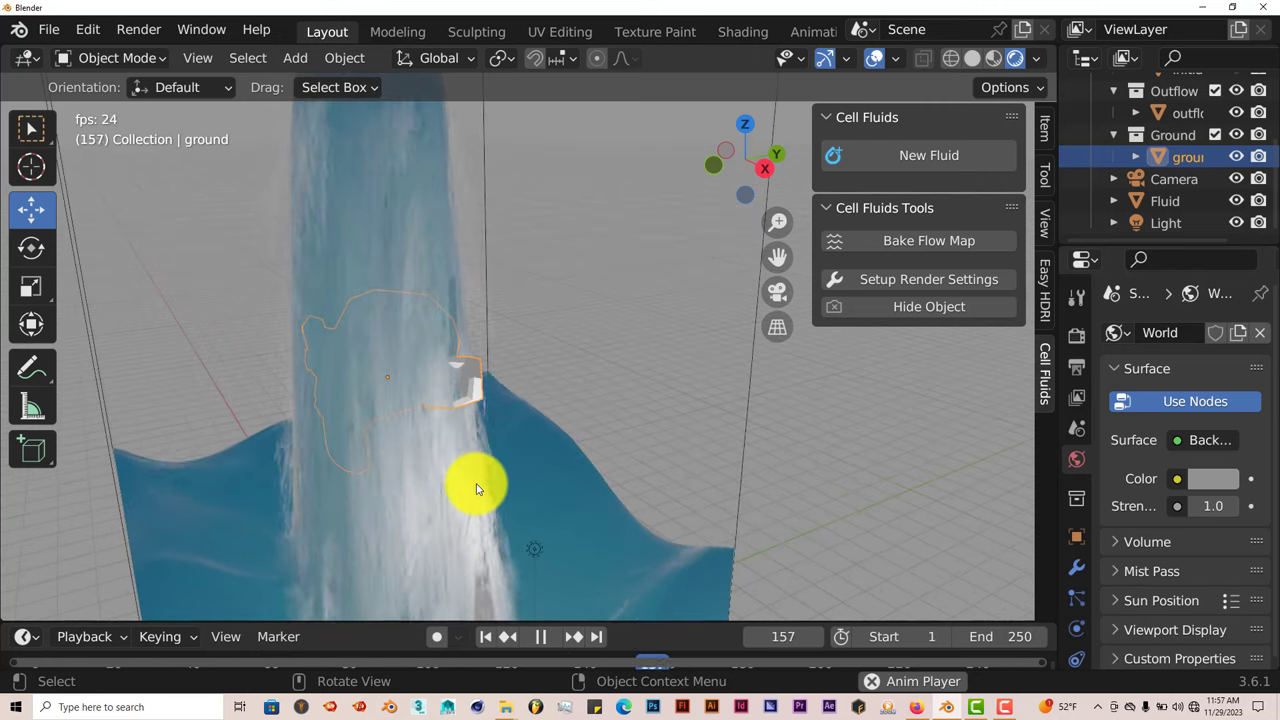
{"action": "scroll", "coordinate": [475, 480], "scroll_direction": "down", "scroll_amount": 5}
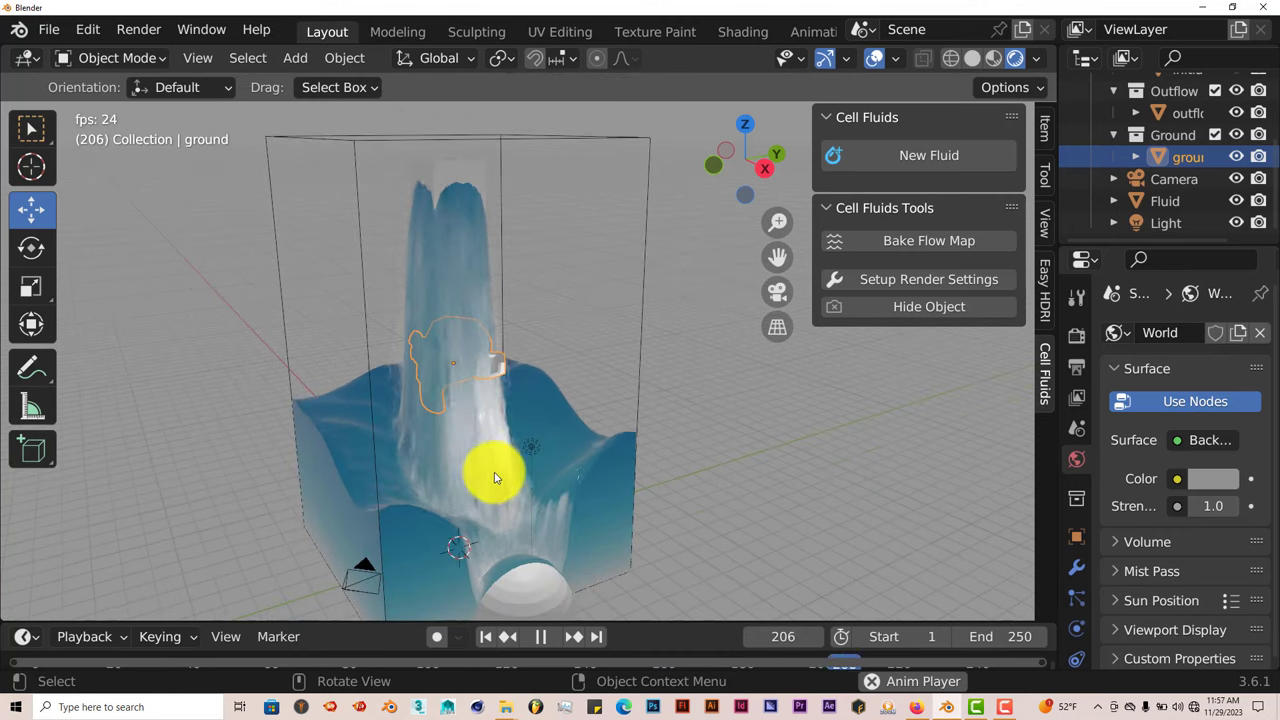